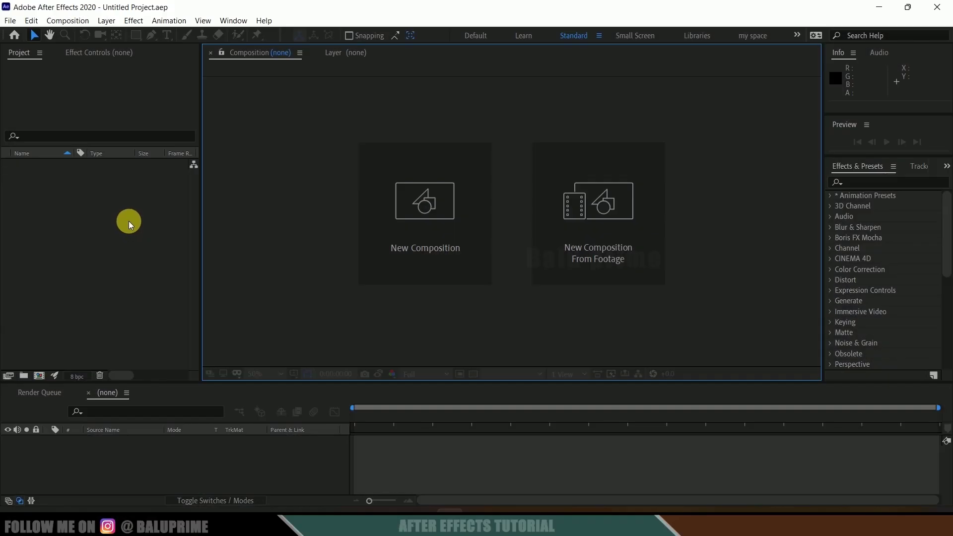
Step: Create a composition from the HDTV 1080 29.97 preset with a duration of 0;00;15;10
{"action": "left_click", "coordinate": [434, 238]}
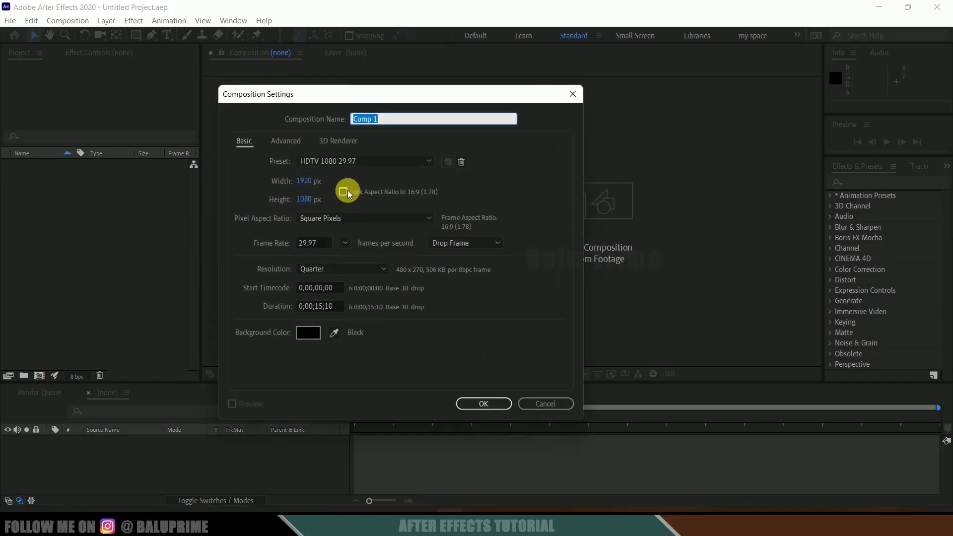
{"action": "left_click", "coordinate": [335, 163]}
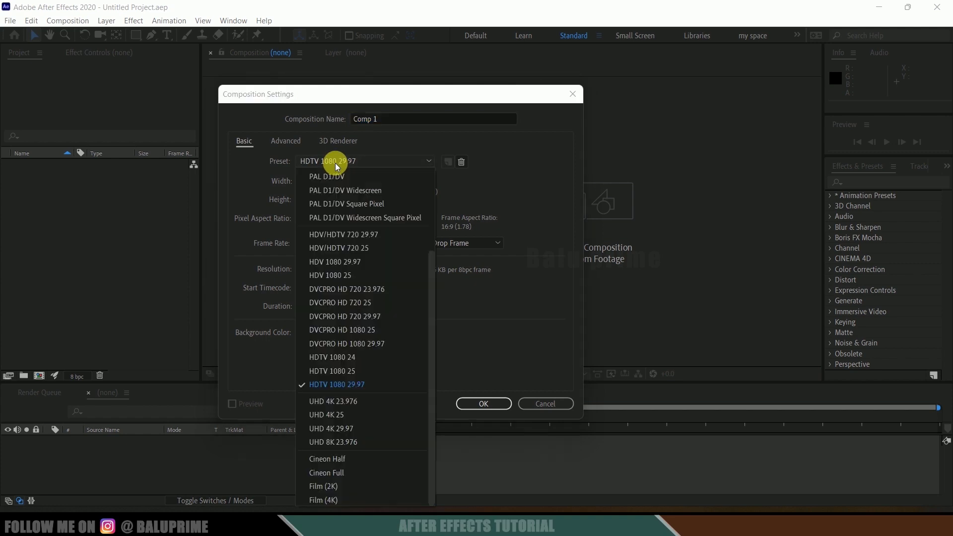
{"action": "left_click", "coordinate": [347, 383]}
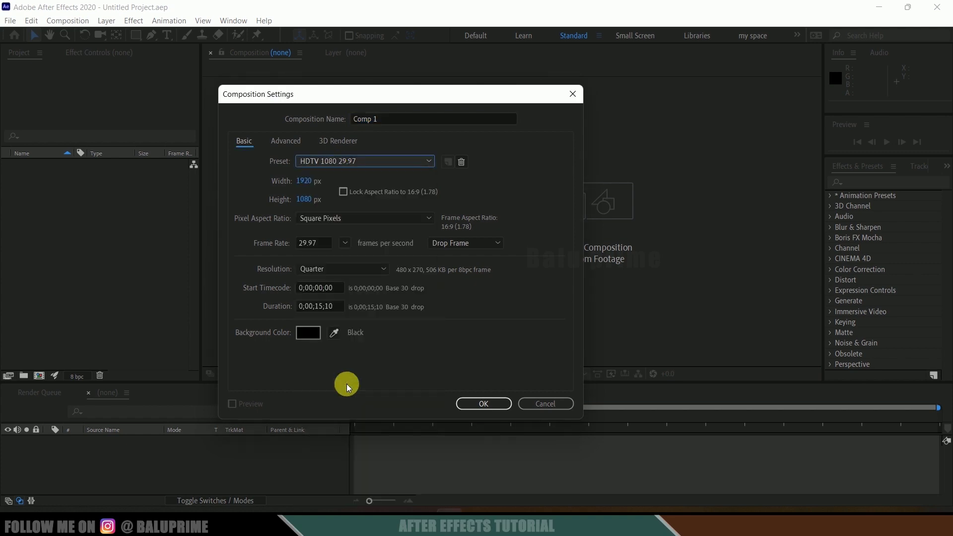
{"action": "left_click", "coordinate": [318, 243]}
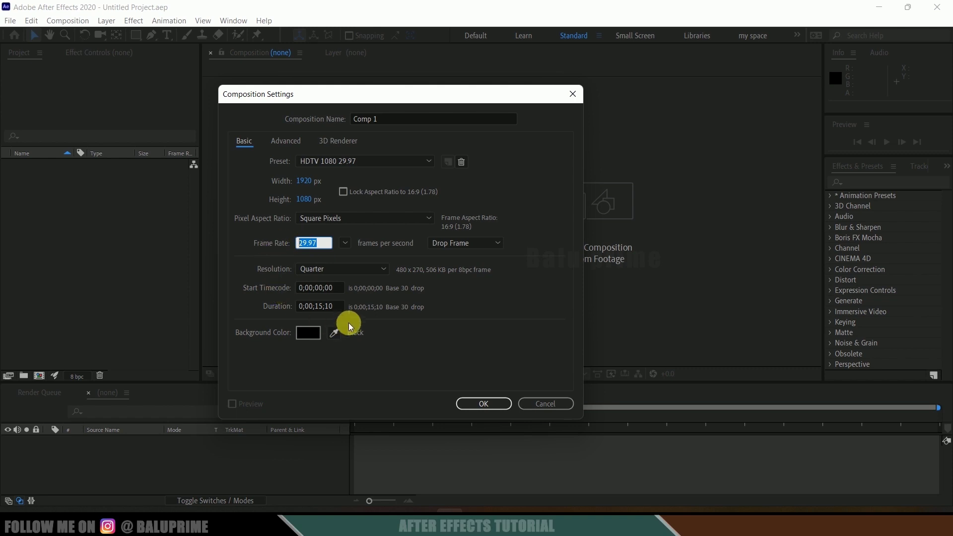
{"action": "left_click", "coordinate": [340, 307]}
{"action": "left_click", "coordinate": [483, 404]}
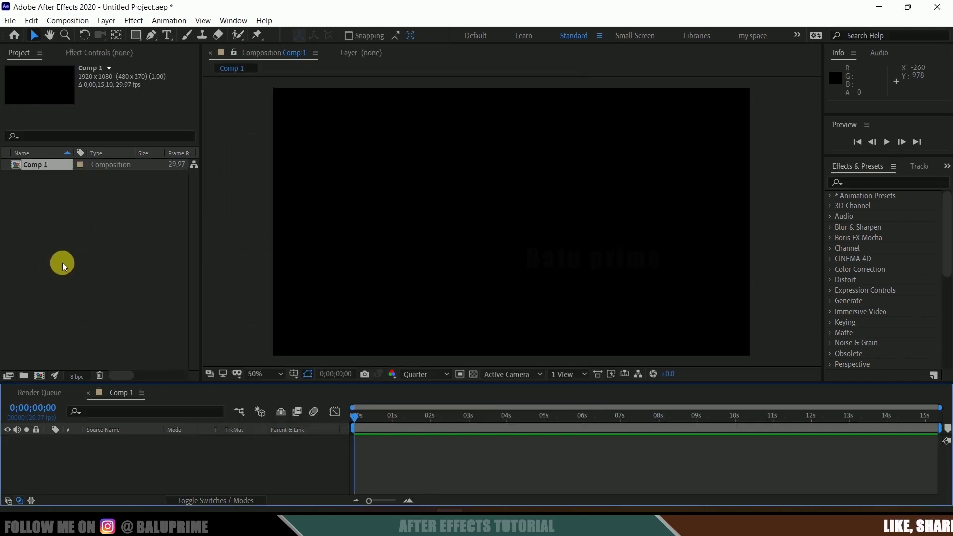
Step: Import the batman logo PNG from the file explorer and add it to the Comp 1 timeline as a layer
{"action": "right_click", "coordinate": [60, 224]}
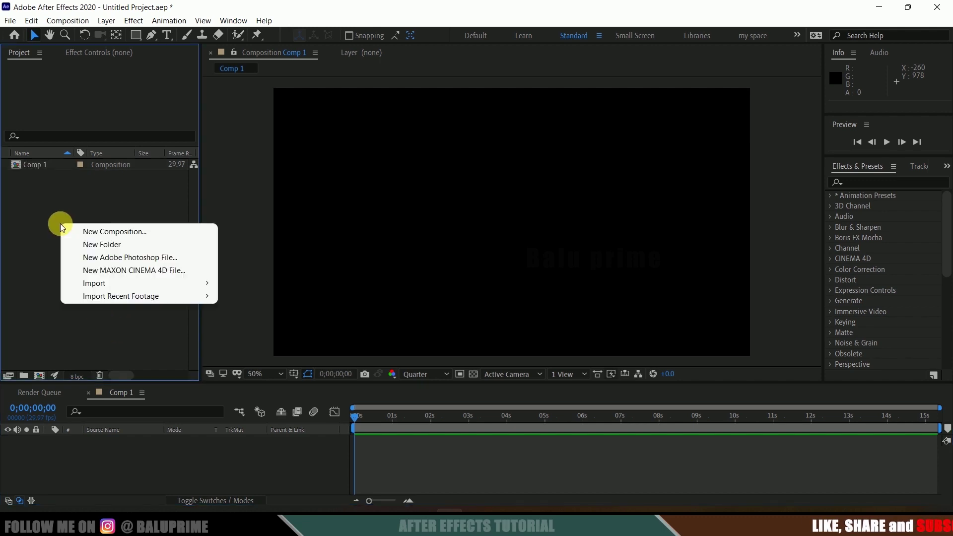
{"action": "mouse_move", "coordinate": [120, 287]}
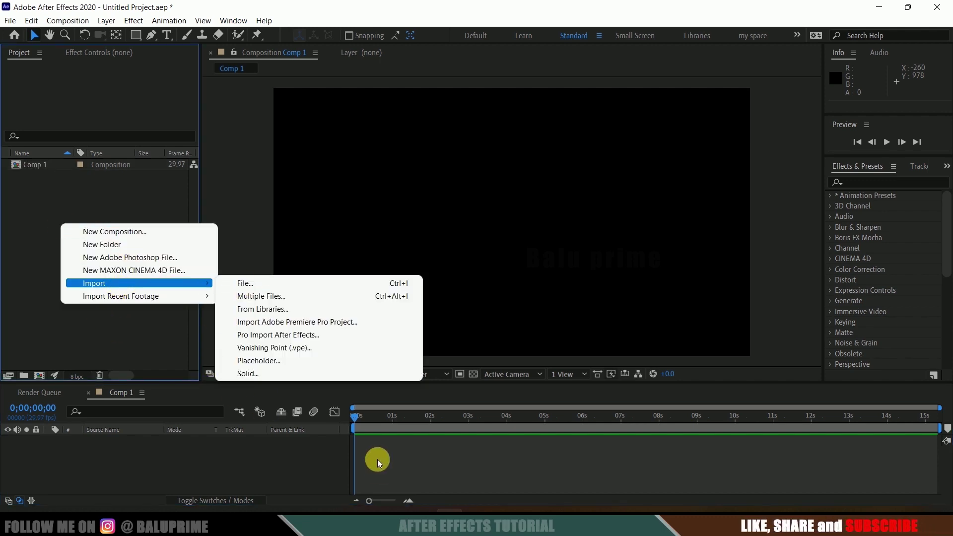
{"action": "key", "text": "Escape"}
{"action": "key", "text": "alt+Tab"}
{"action": "left_click_drag", "start_coordinate": [608, 216], "coordinate": [108, 268]}
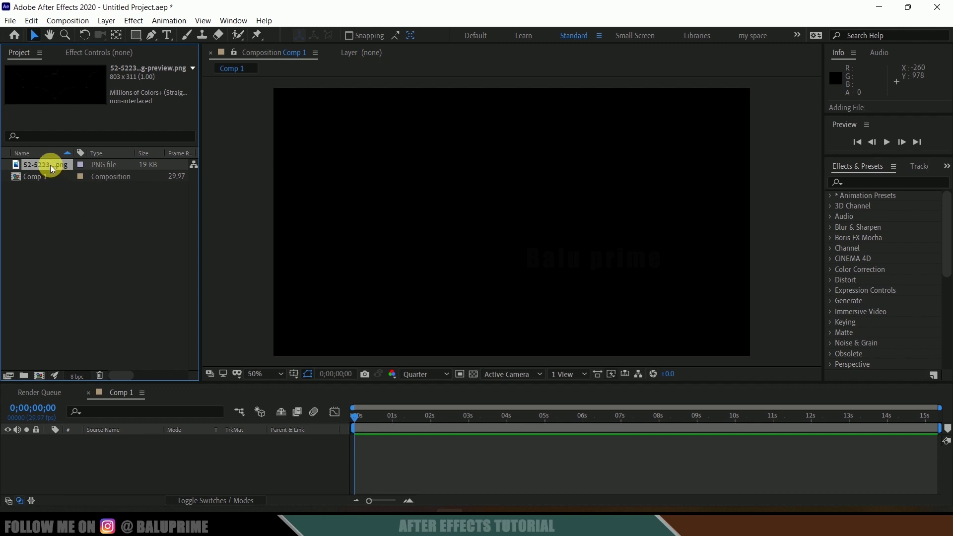
{"action": "left_click_drag", "start_coordinate": [50, 165], "coordinate": [133, 469]}
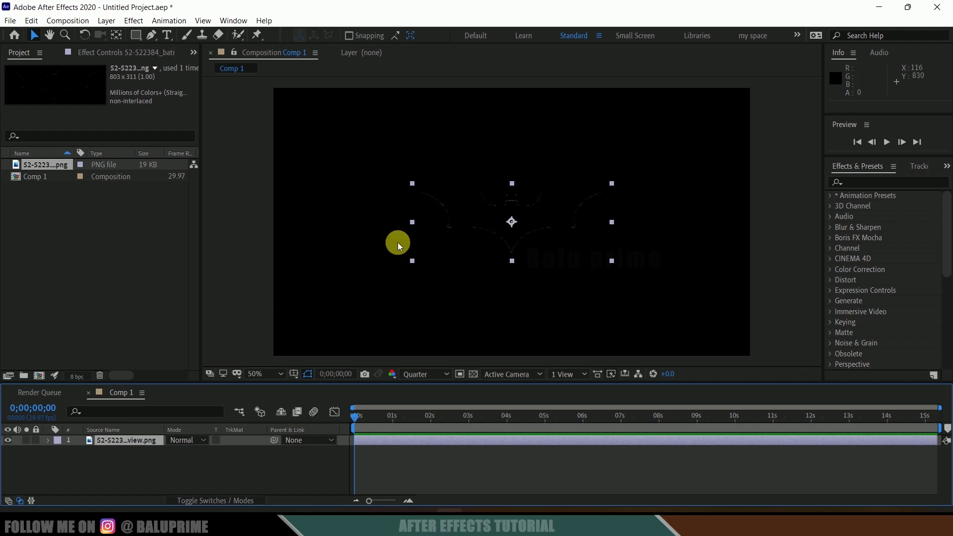
Step: Search the effects for "fill" and apply the Fill effect to the batman logo layer
{"action": "left_click", "coordinate": [868, 191]}
{"action": "left_click", "coordinate": [874, 182]}
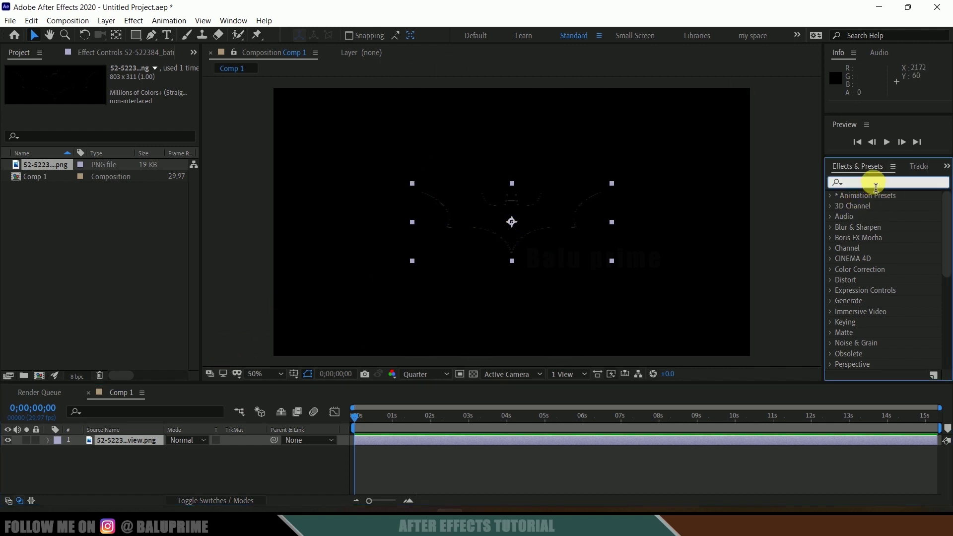
{"action": "type", "text": "fill"}
{"action": "left_click_drag", "start_coordinate": [874, 259], "coordinate": [118, 442]}
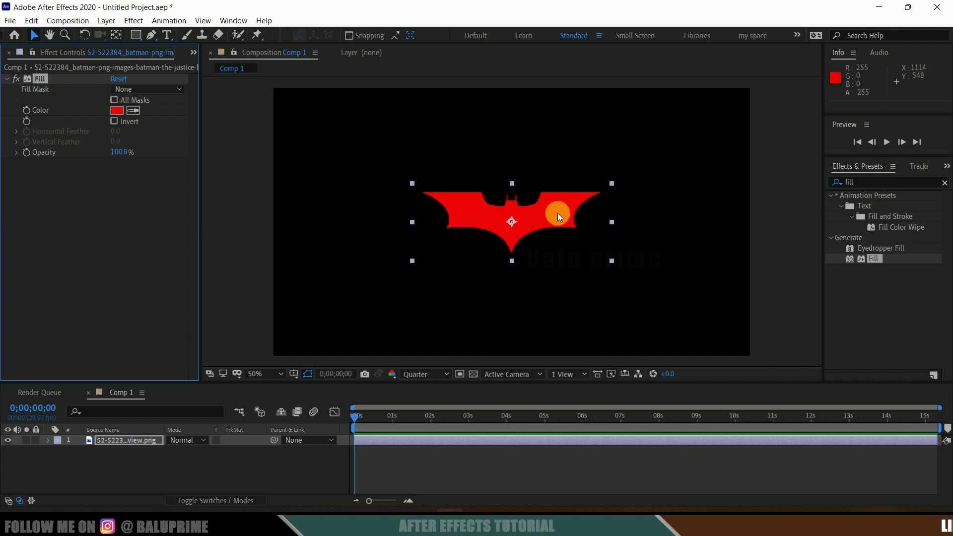
Step: Auto-trace the batman logo layer for the current frame using the Alpha channel, applying the result to a new layer
{"action": "left_click", "coordinate": [106, 440]}
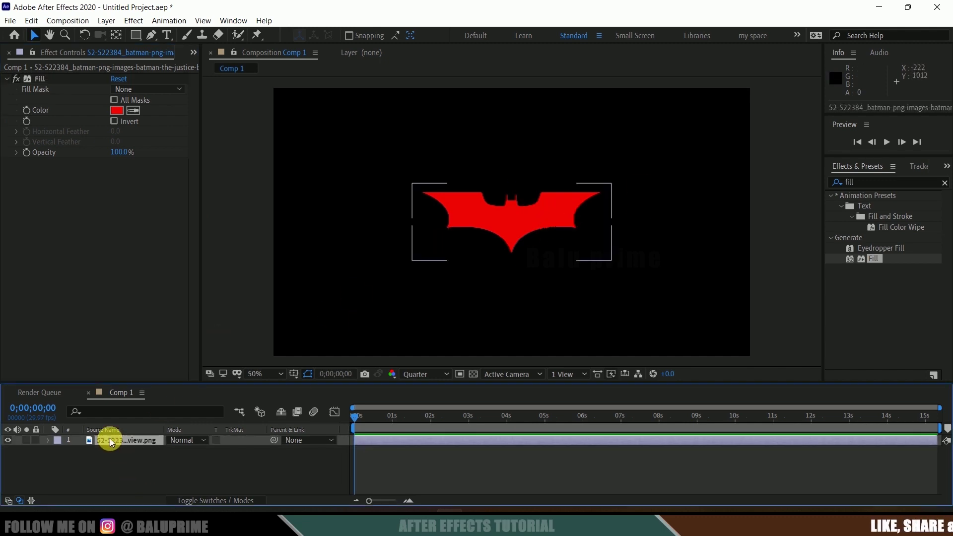
{"action": "left_click", "coordinate": [106, 20]}
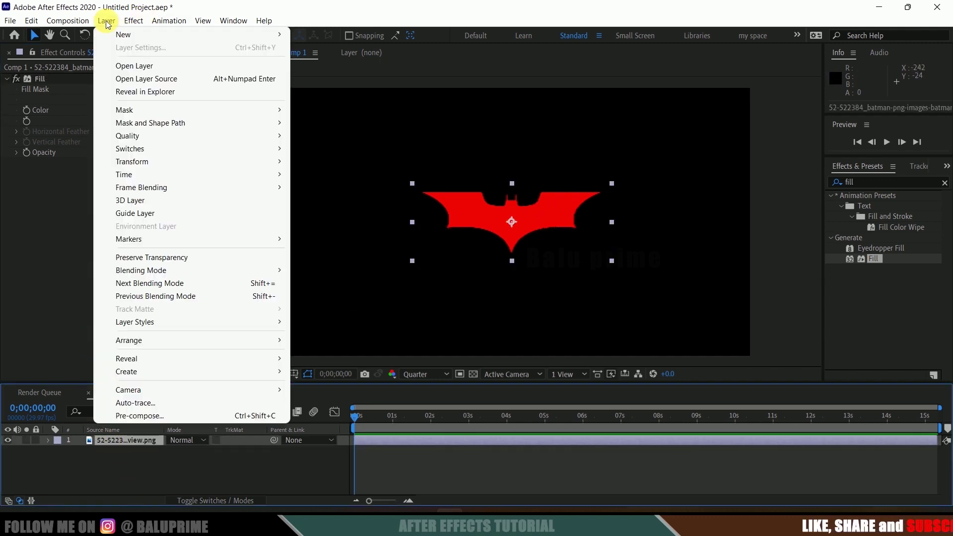
{"action": "left_click", "coordinate": [138, 400]}
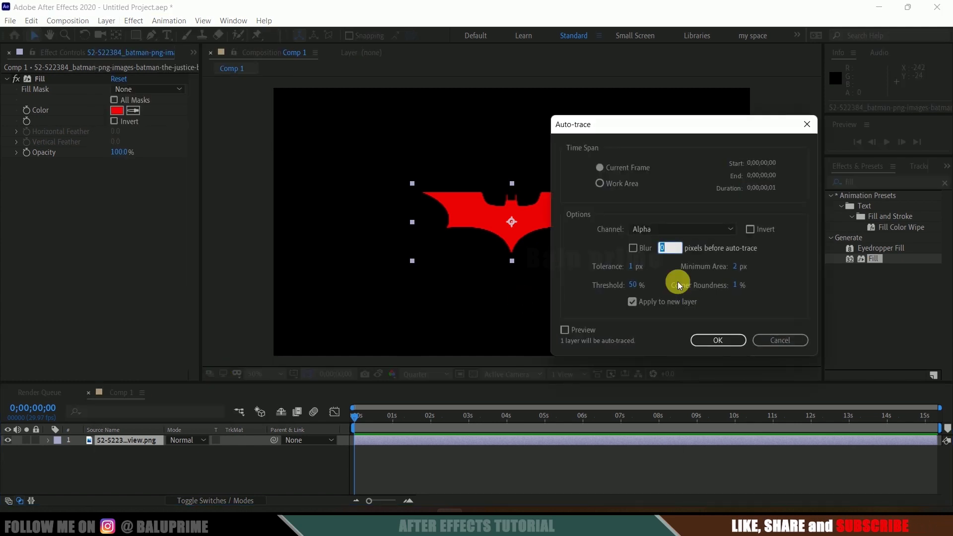
{"action": "left_click", "coordinate": [633, 303]}
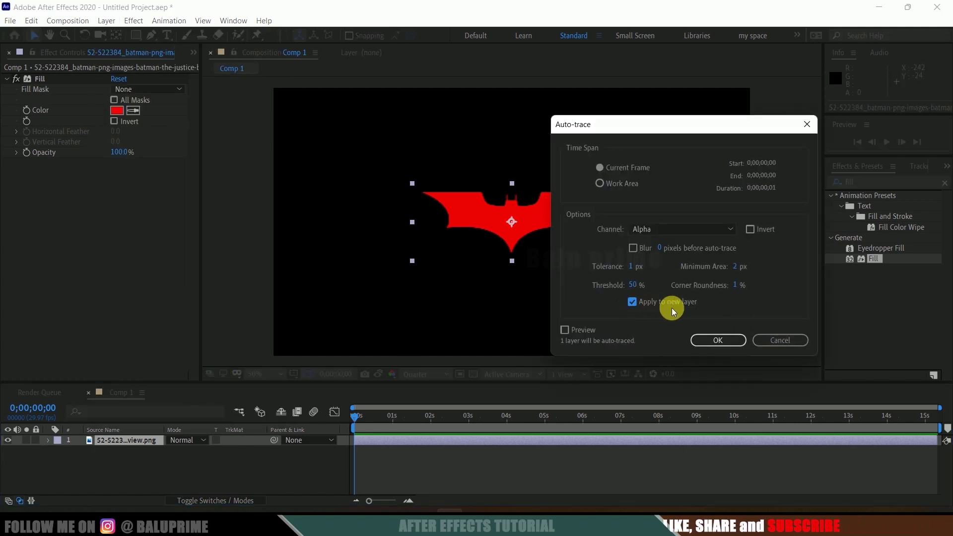
{"action": "left_click", "coordinate": [657, 228]}
{"action": "left_click", "coordinate": [659, 240]}
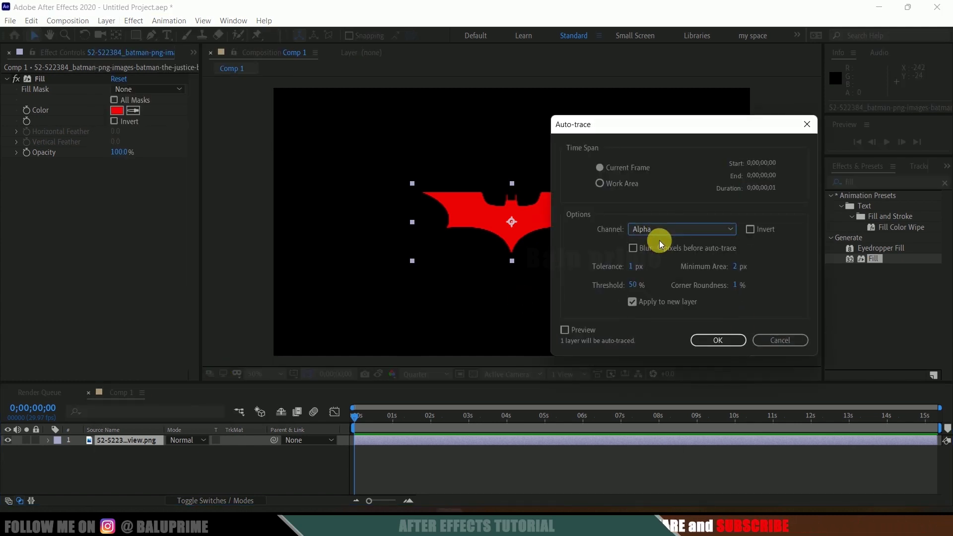
{"action": "left_click", "coordinate": [718, 339]}
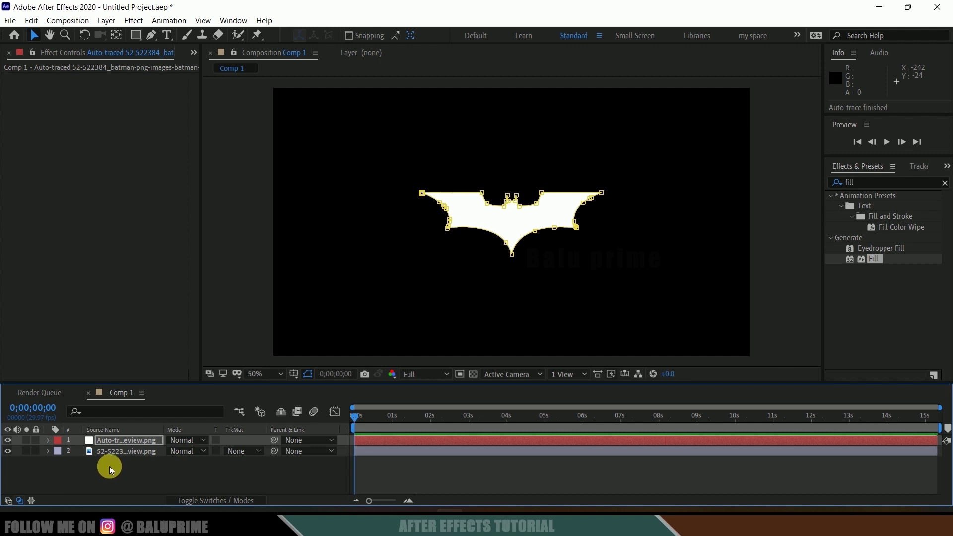
Step: Hide the original batman PNG layer, bring the project's item list back into view and leave no layer selected
{"action": "left_click", "coordinate": [108, 452]}
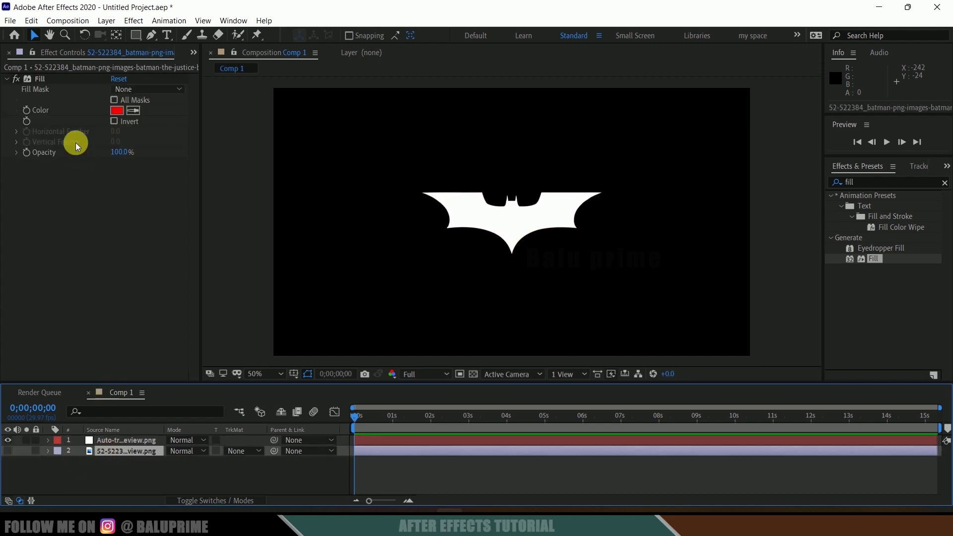
{"action": "left_click", "coordinate": [194, 52]}
{"action": "left_click", "coordinate": [222, 63]}
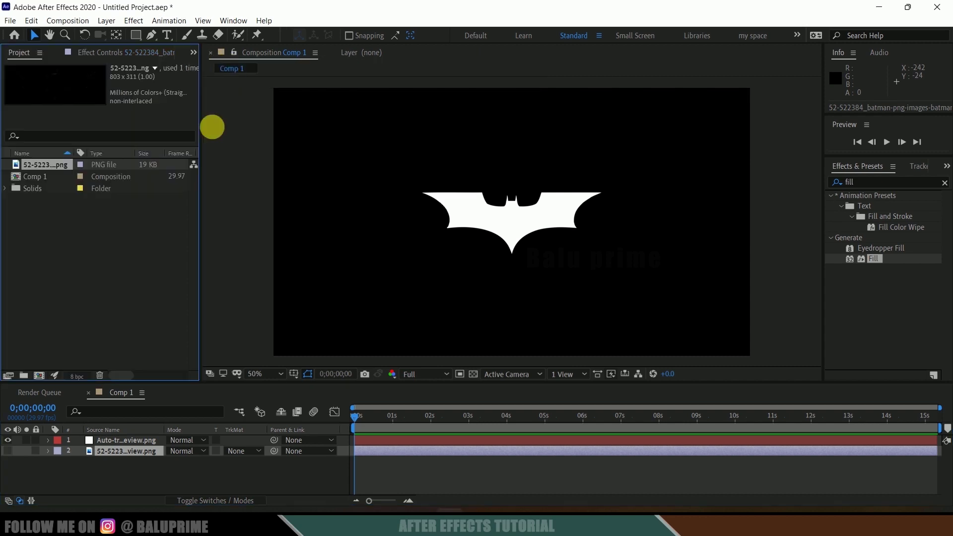
{"action": "left_click", "coordinate": [157, 472]}
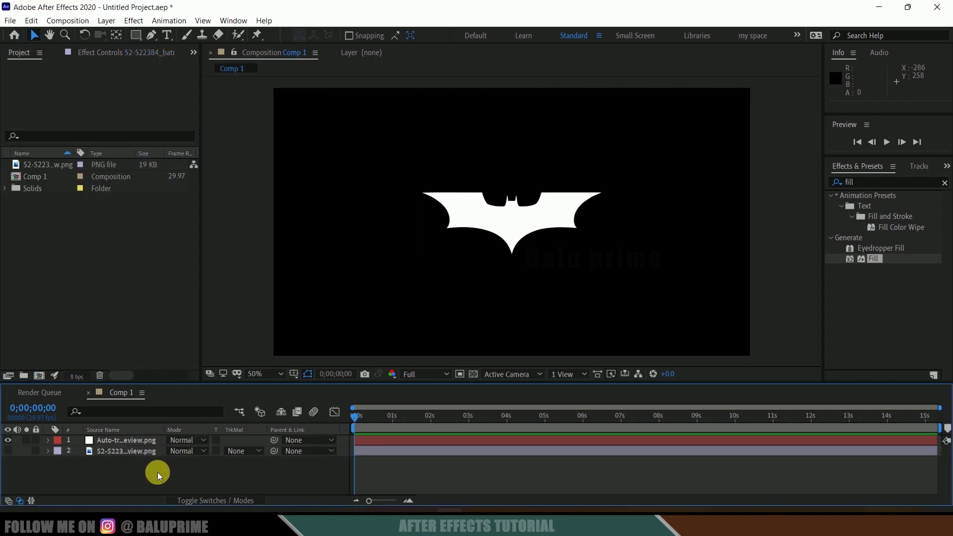
Step: Create a new black comp-size solid layer named Element
{"action": "left_click", "coordinate": [106, 21]}
{"action": "mouse_move", "coordinate": [132, 32]}
{"action": "left_click", "coordinate": [331, 49]}
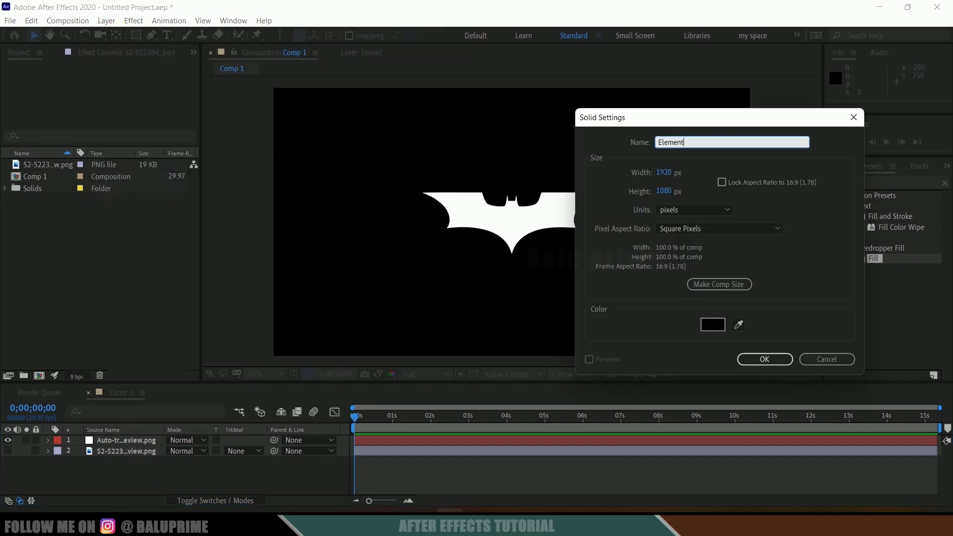
{"action": "left_click", "coordinate": [720, 290]}
{"action": "left_click", "coordinate": [771, 359]}
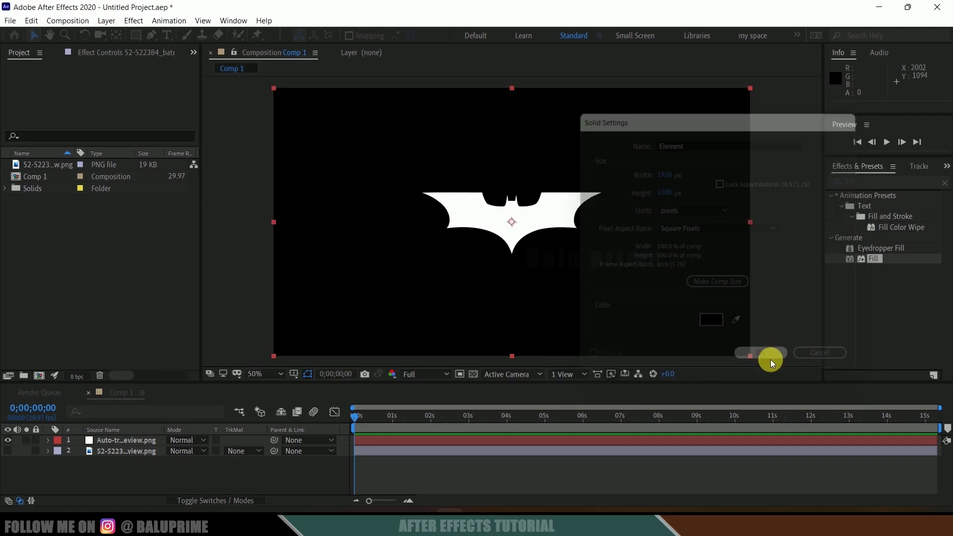
Step: Search the effects for "element" and apply the Video Copilot Element effect to the Element solid
{"action": "left_click", "coordinate": [881, 185]}
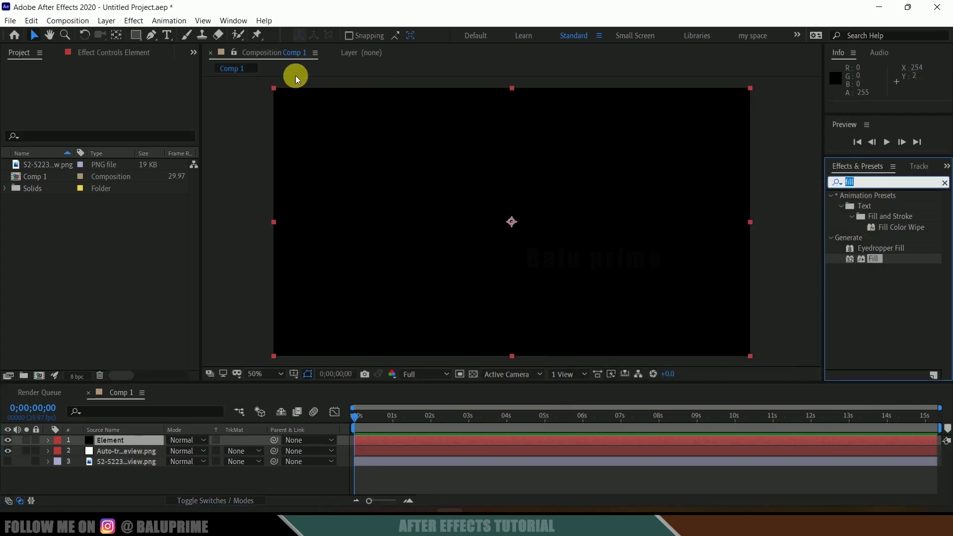
{"action": "left_click", "coordinate": [243, 25]}
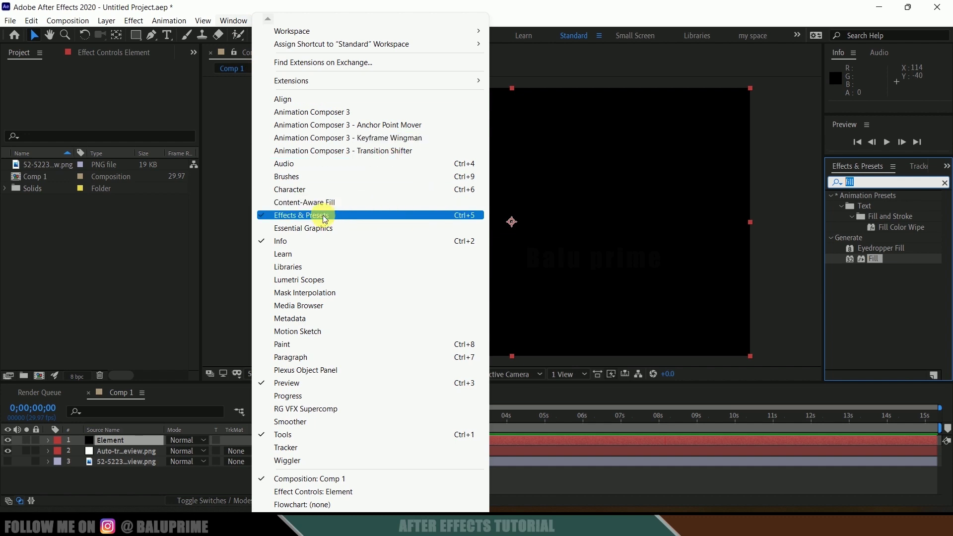
{"action": "left_click", "coordinate": [886, 181]}
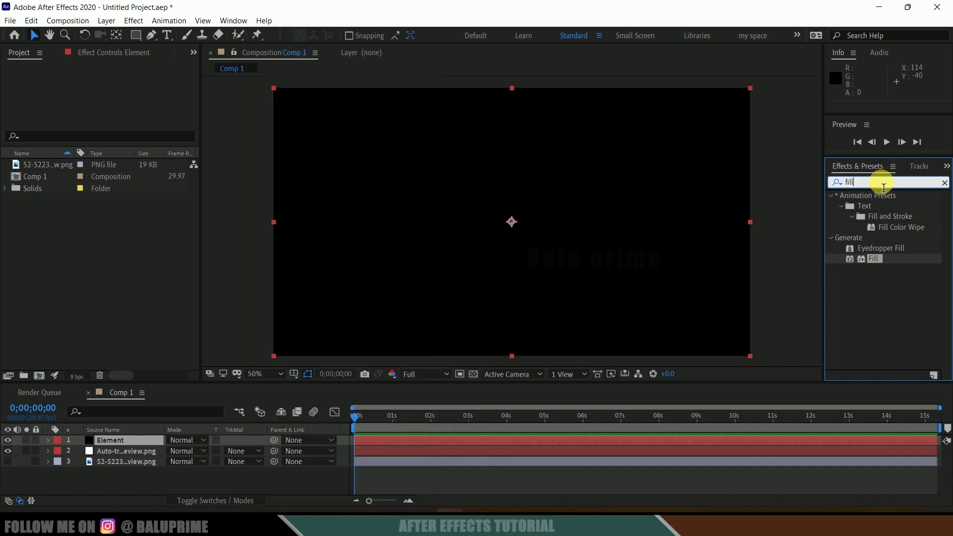
{"action": "type", "text": "element"}
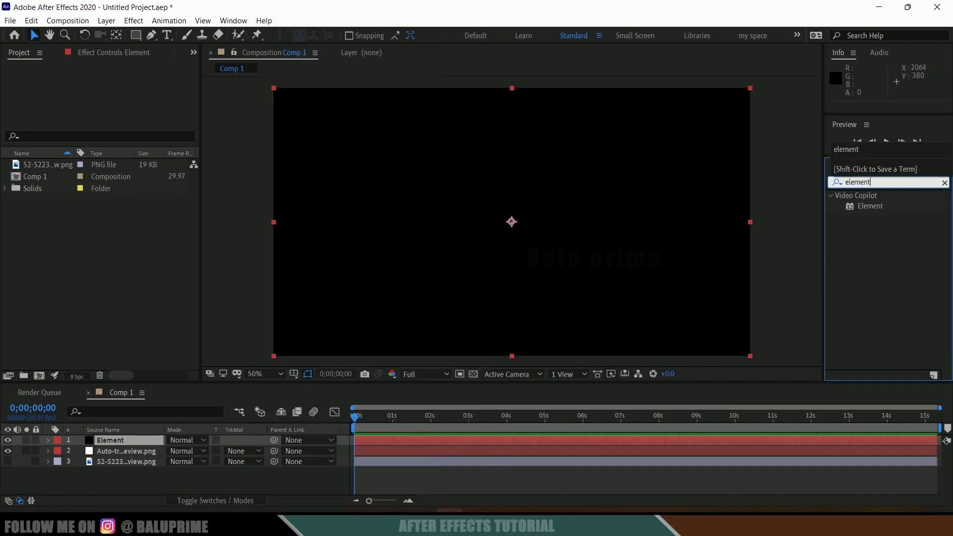
{"action": "left_click", "coordinate": [870, 207]}
{"action": "left_click_drag", "start_coordinate": [863, 207], "coordinate": [125, 443]}
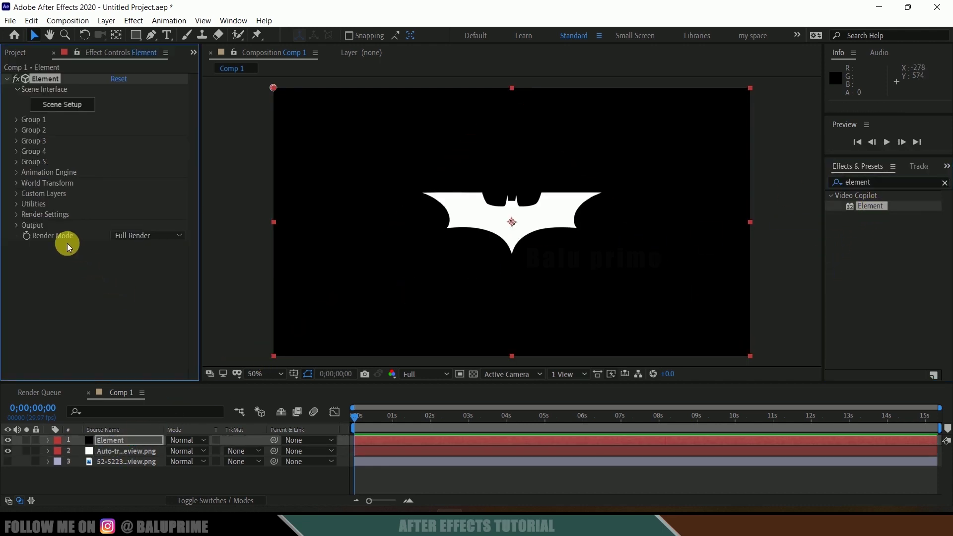
Step: Hide the auto-traced layer and assign it as Path Layer 1 in the Element effect's Custom Text and Masks
{"action": "left_click", "coordinate": [114, 451]}
{"action": "left_click", "coordinate": [8, 450]}
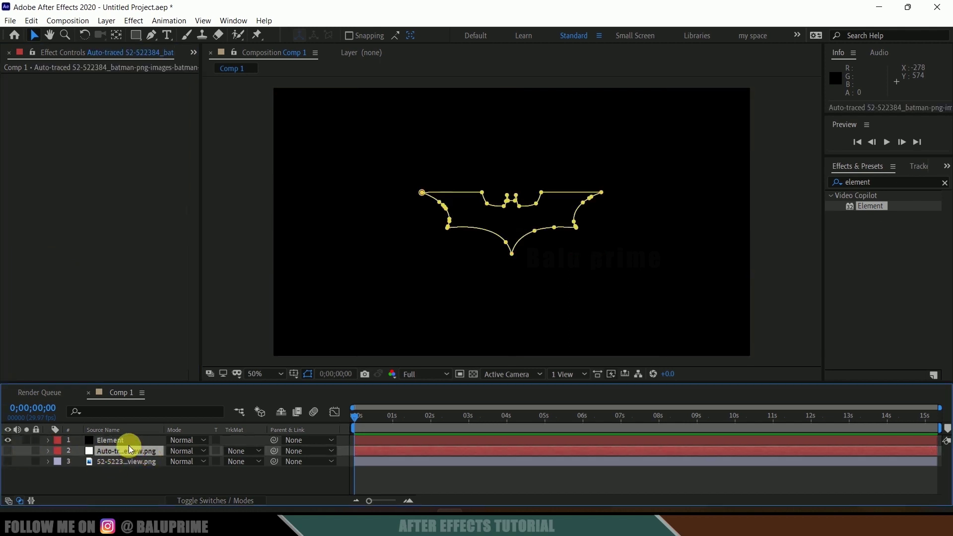
{"action": "left_click", "coordinate": [119, 440]}
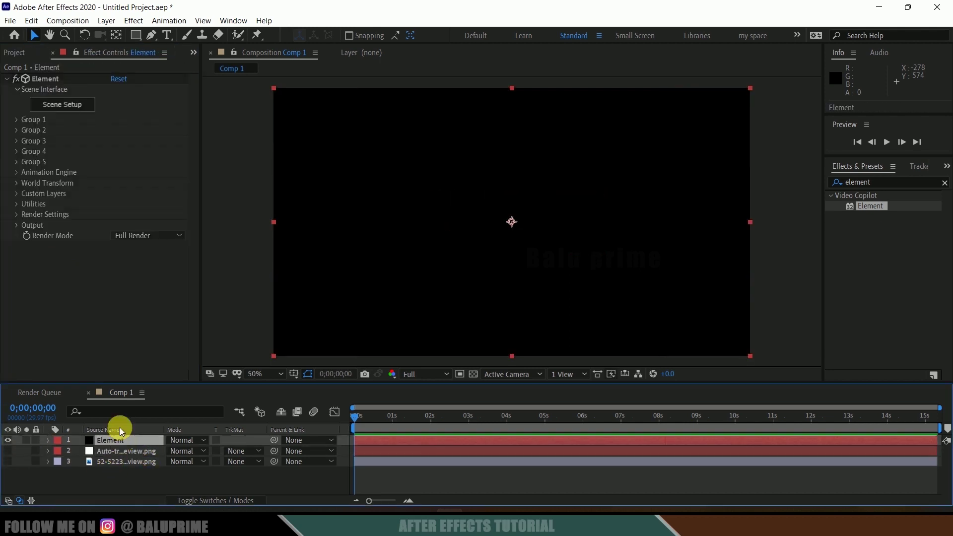
{"action": "left_click", "coordinate": [16, 194]}
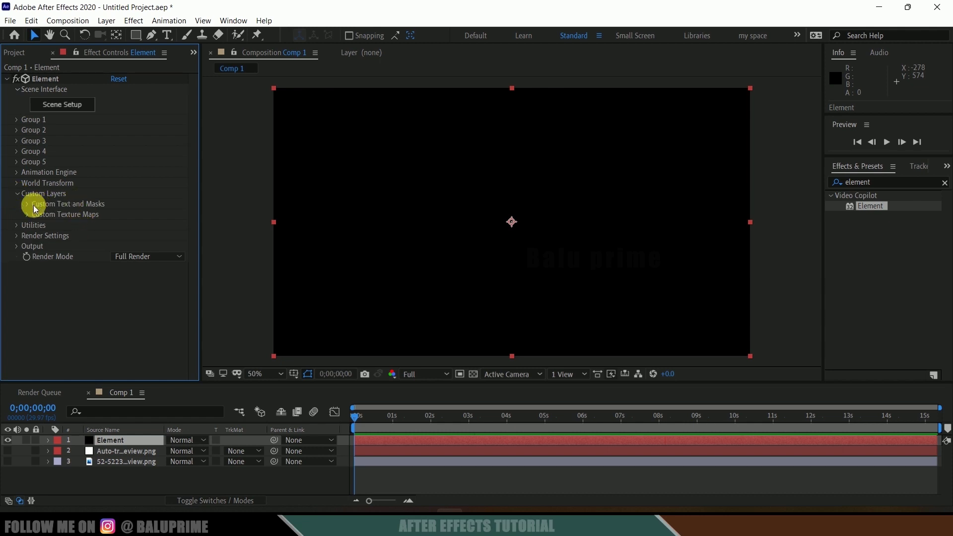
{"action": "left_click", "coordinate": [27, 204]}
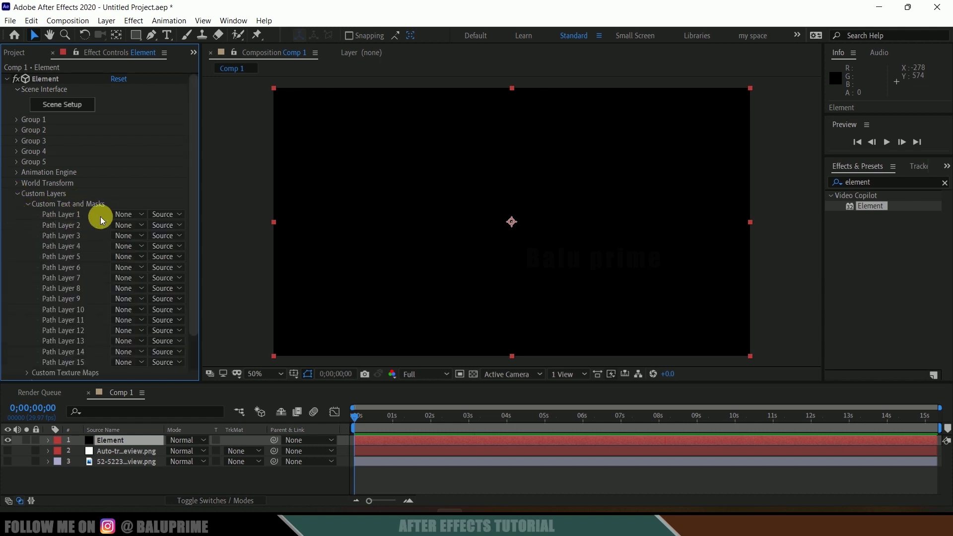
{"action": "left_click", "coordinate": [124, 215]}
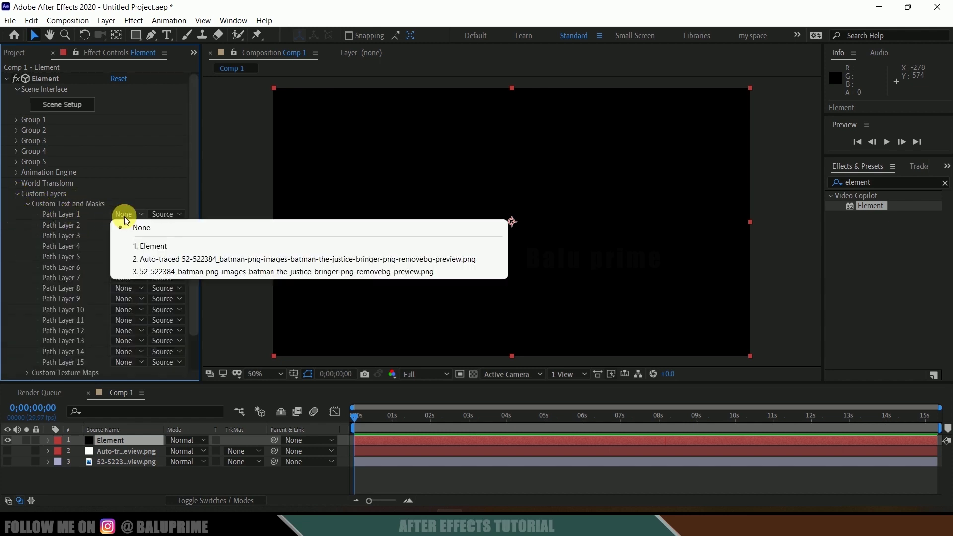
{"action": "left_click", "coordinate": [168, 262]}
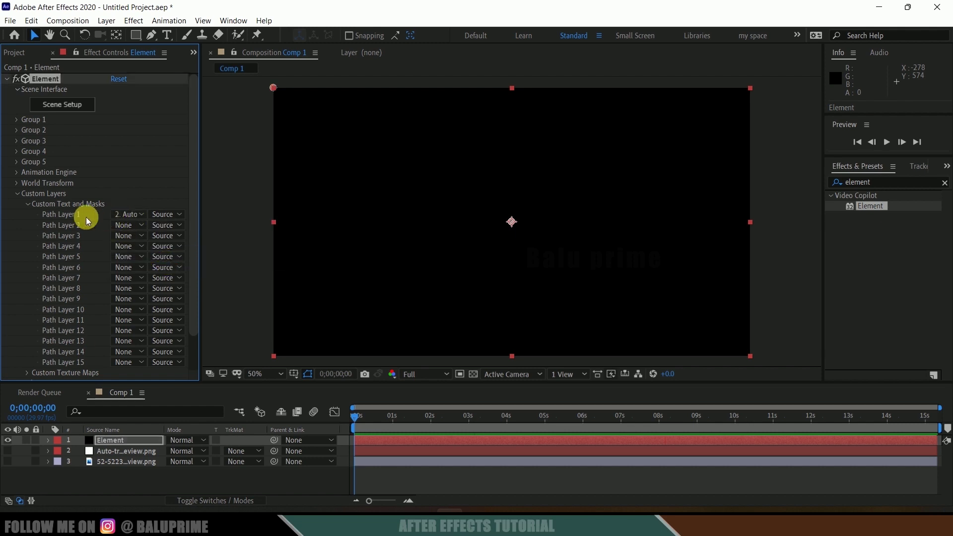
{"action": "left_click", "coordinate": [28, 205]}
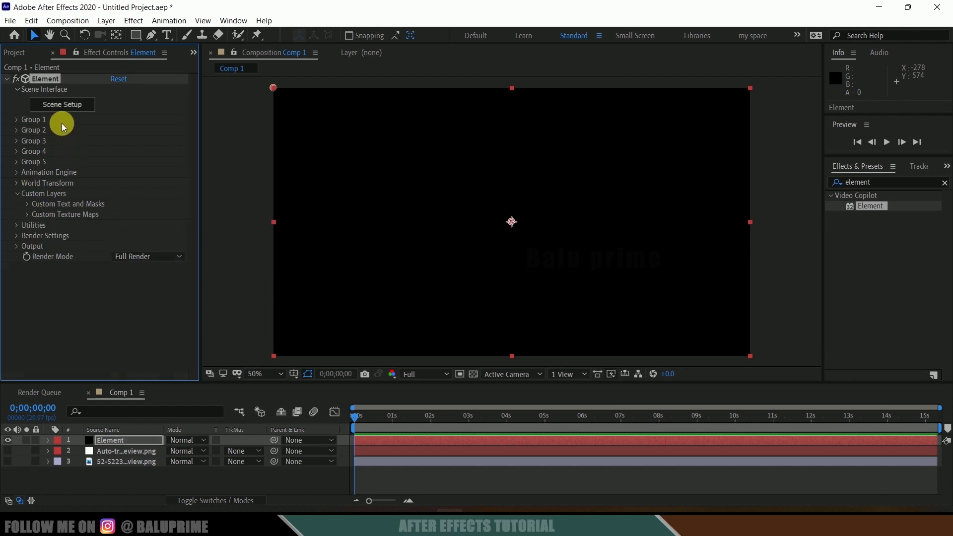
Step: Extrude the traced batman path into a 3D model in Element's scene setup and apply the scene to the composition
{"action": "left_click", "coordinate": [61, 105]}
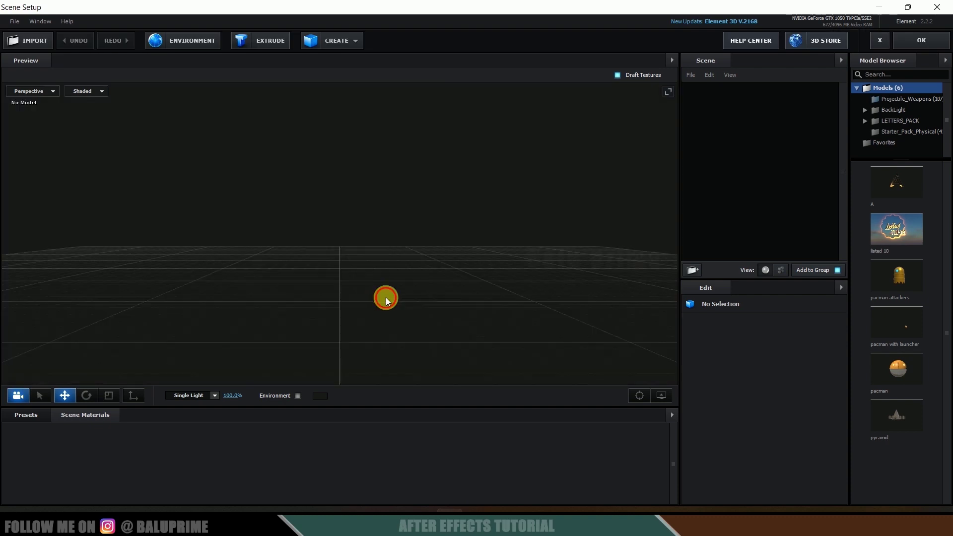
{"action": "left_click_drag", "start_coordinate": [385, 308], "coordinate": [394, 307]}
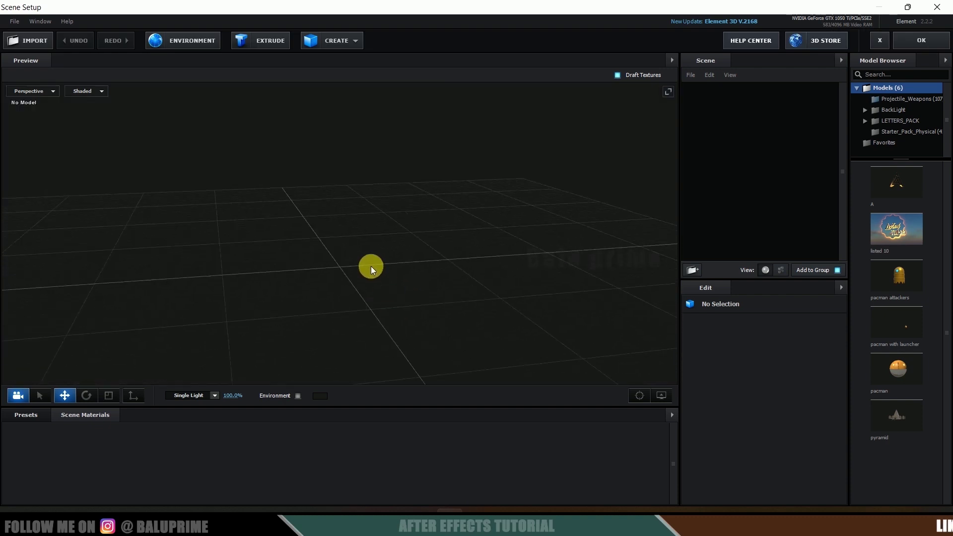
{"action": "left_click", "coordinate": [258, 40]}
{"action": "mouse_move", "coordinate": [369, 261]}
{"action": "left_mouse_down"}
{"action": "mouse_move", "coordinate": [413, 282]}
{"action": "mouse_move", "coordinate": [400, 263]}
{"action": "mouse_move", "coordinate": [378, 268]}
{"action": "left_mouse_up"}
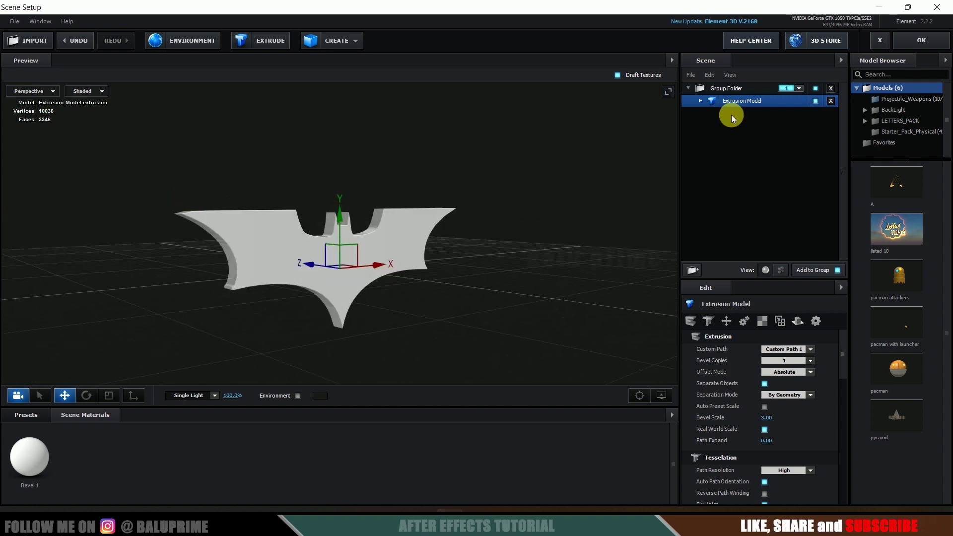
{"action": "left_click", "coordinate": [902, 43]}
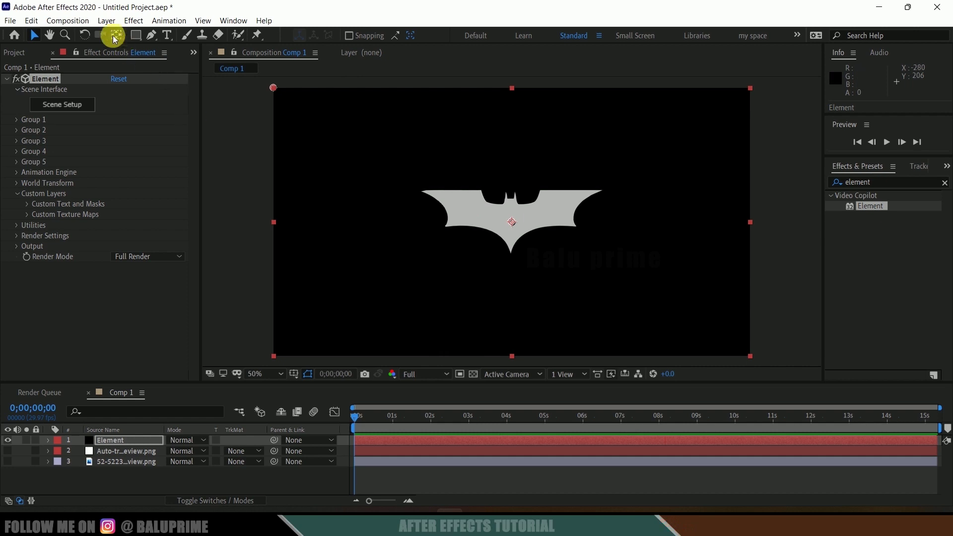
Step: Add a two-node camera layer with the 35mm preset to the composition
{"action": "left_click", "coordinate": [107, 20]}
{"action": "mouse_move", "coordinate": [123, 35]}
{"action": "left_click", "coordinate": [331, 72]}
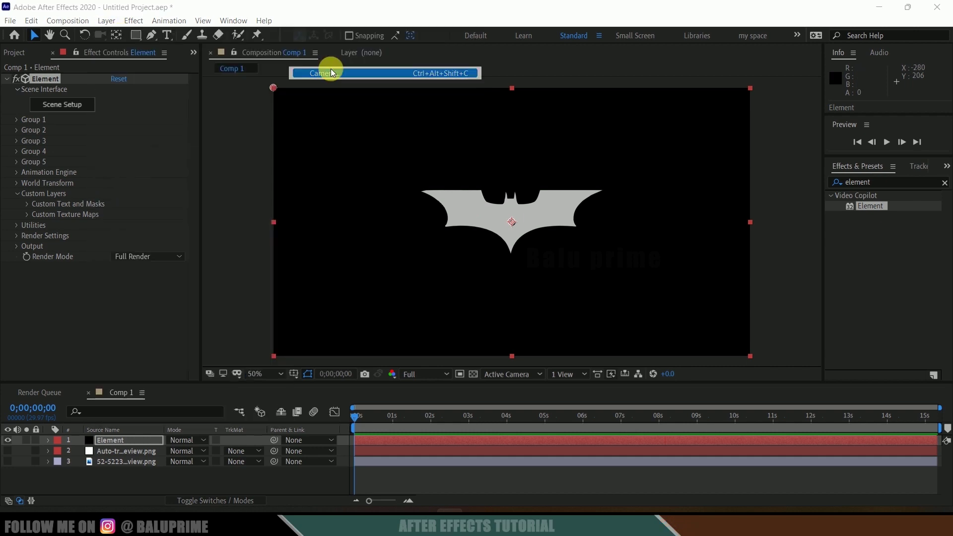
{"action": "left_click", "coordinate": [542, 170]}
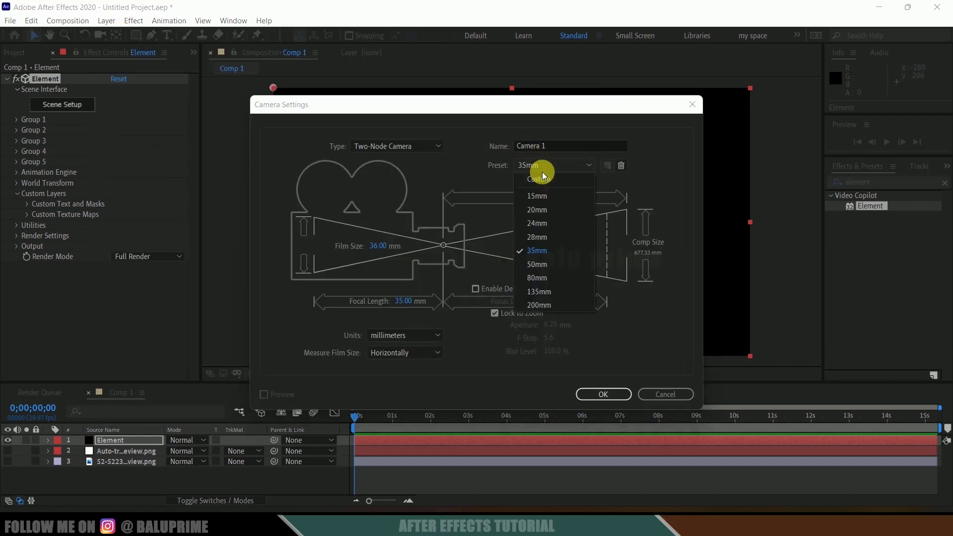
{"action": "left_click", "coordinate": [537, 246]}
{"action": "left_click", "coordinate": [602, 394]}
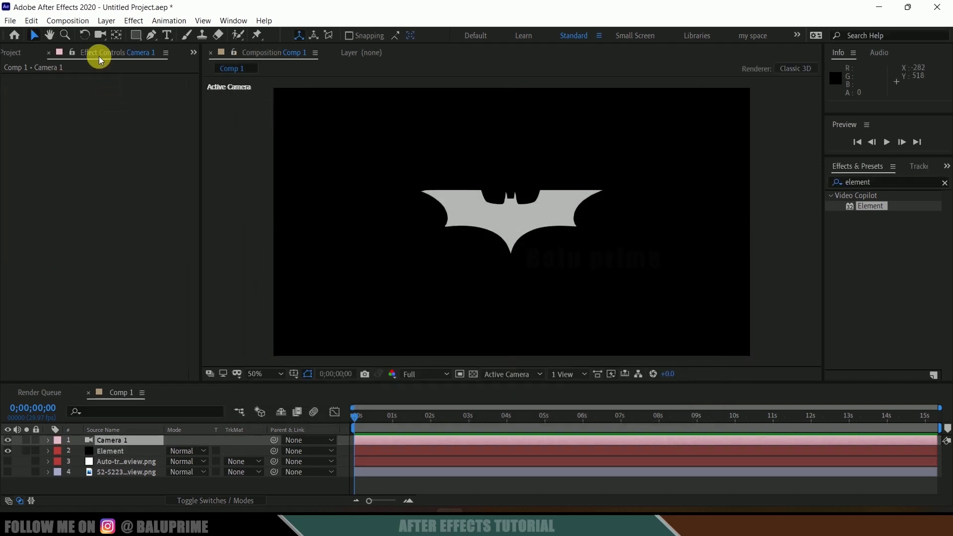
Step: Orbit the camera around the extruded batman logo to examine its depth, and undo the orbit
{"action": "left_click_drag", "start_coordinate": [598, 268], "coordinate": [634, 275]}
{"action": "key", "text": "ctrl+z"}
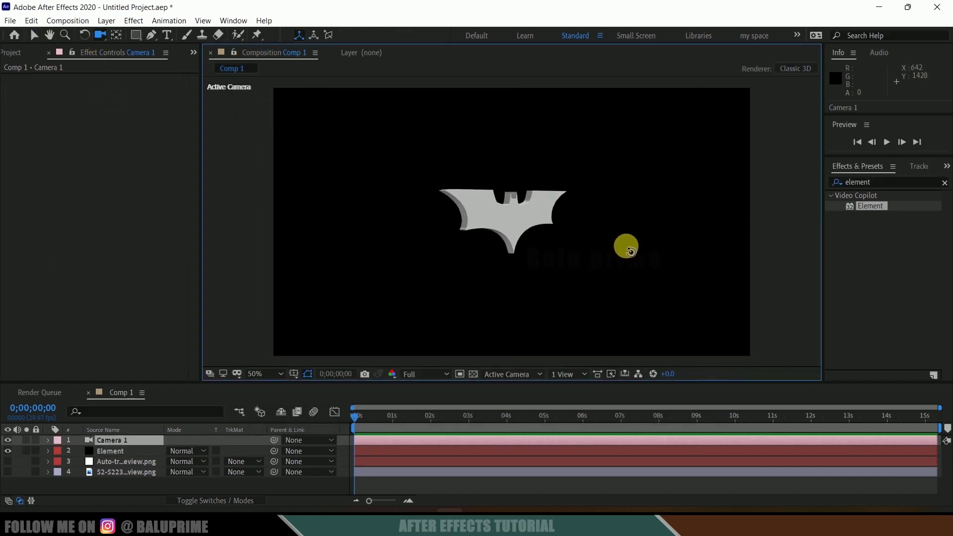
{"action": "key", "text": "ctrl+z"}
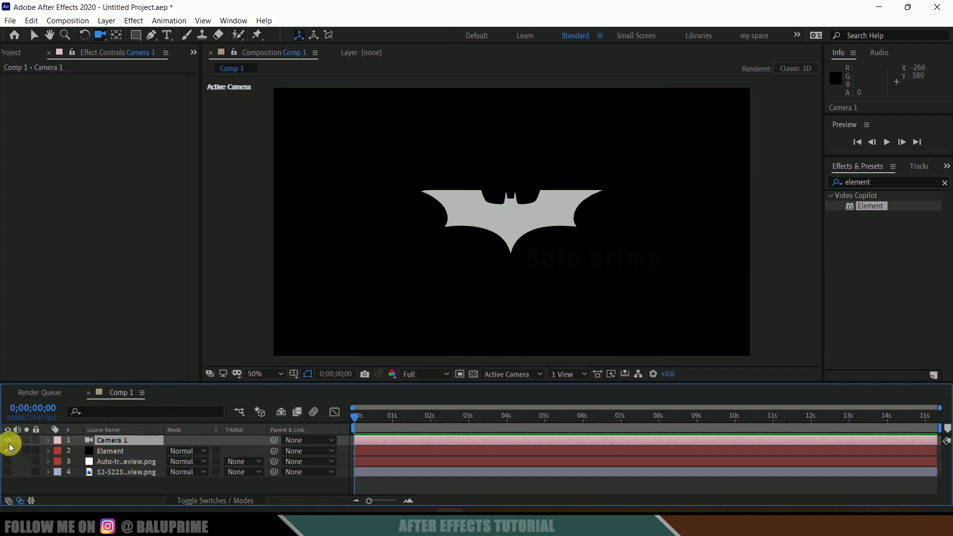
Step: Hide the Camera 1 and Element layers, bring back the project's item list and leave no layer selected
{"action": "left_click", "coordinate": [118, 451]}
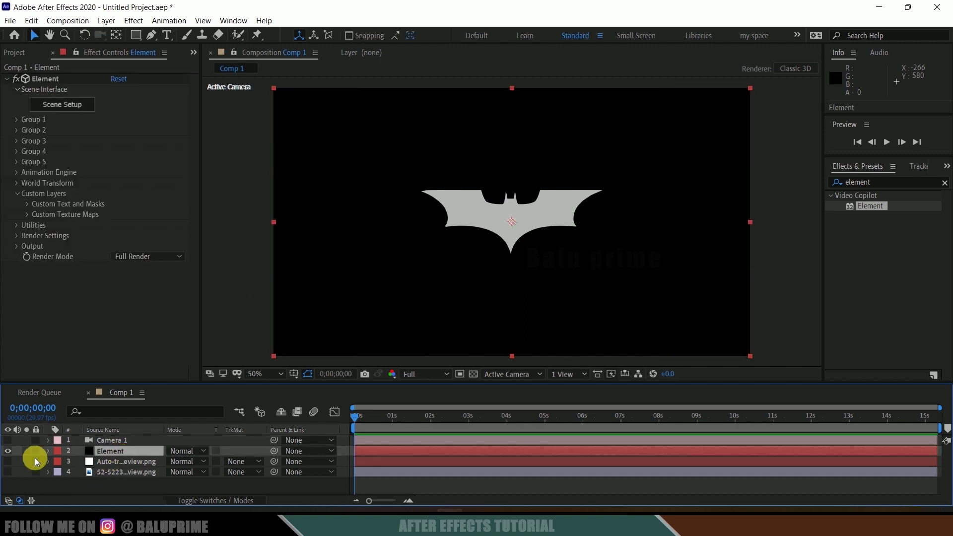
{"action": "left_click", "coordinate": [9, 451]}
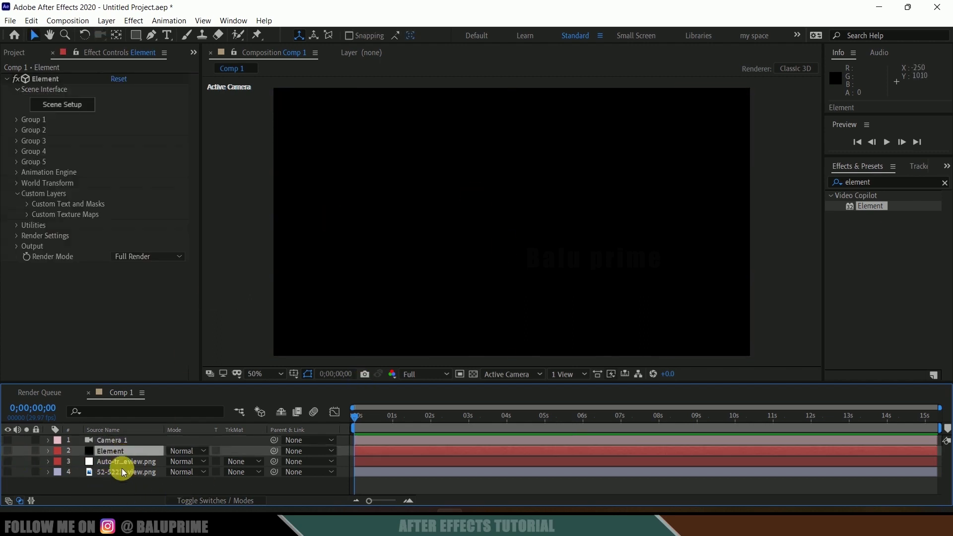
{"action": "left_click", "coordinate": [29, 52]}
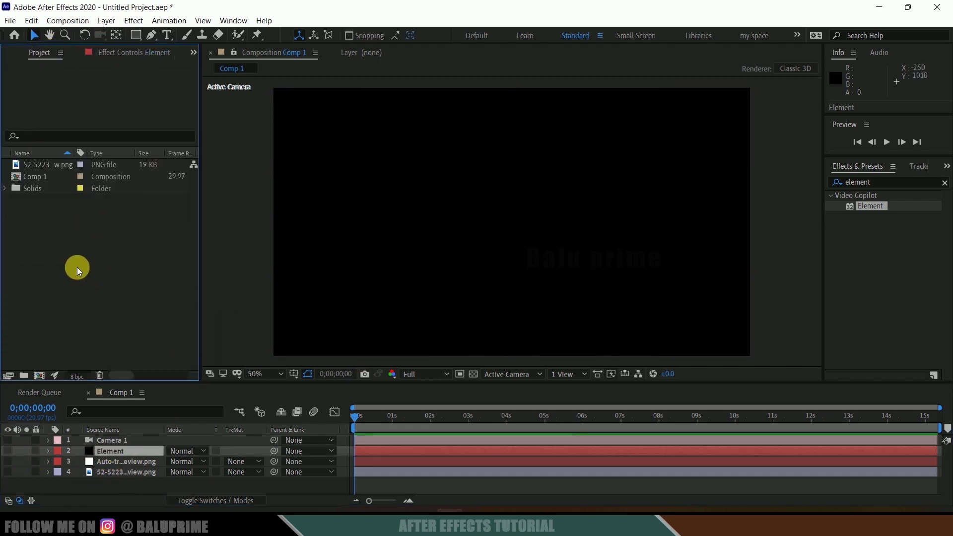
{"action": "left_click", "coordinate": [532, 308]}
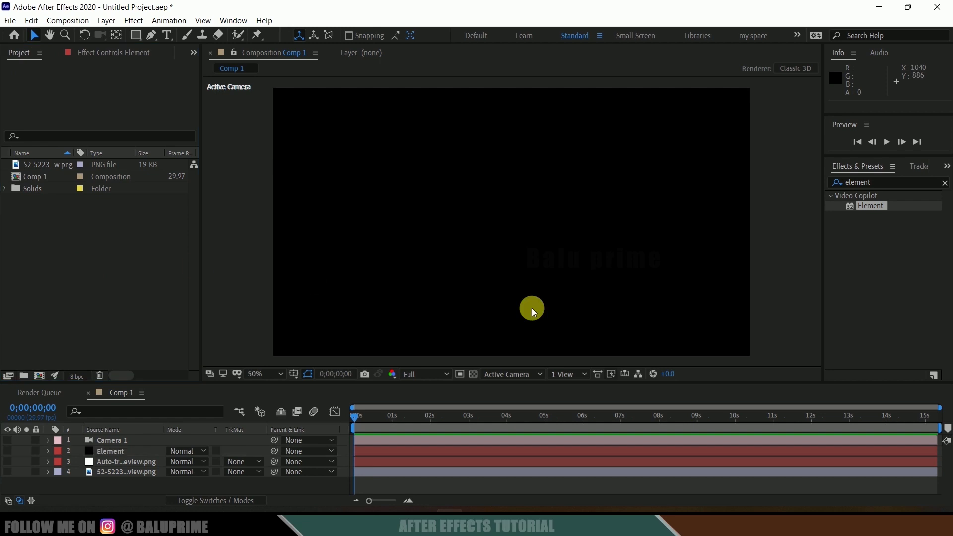
Step: Create a new empty shape layer in Comp 1
{"action": "left_click", "coordinate": [105, 20]}
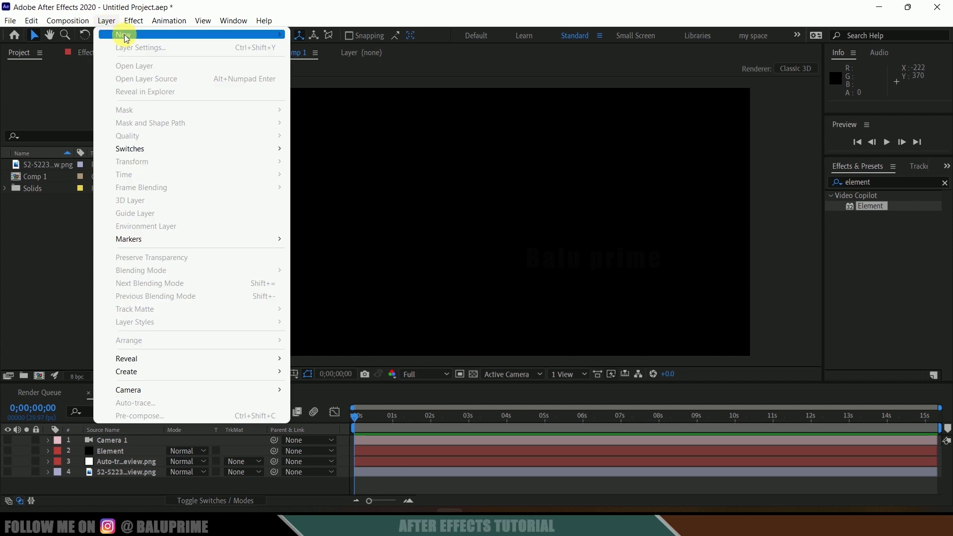
{"action": "mouse_move", "coordinate": [124, 35]}
{"action": "left_click", "coordinate": [337, 100]}
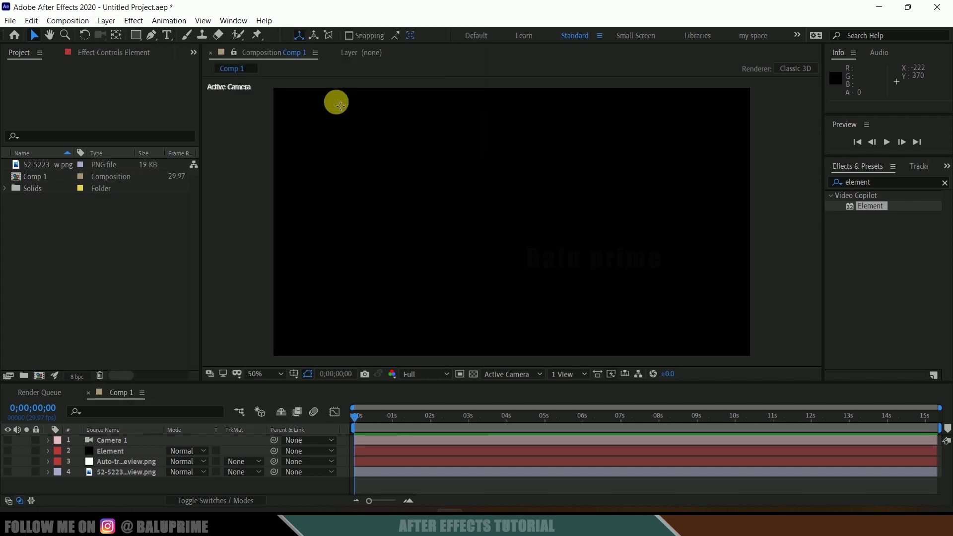
Step: Draw a circle in the middle of the frame with the Ellipse tool, using no fill and a white 86 px stroke
{"action": "left_click", "coordinate": [137, 37]}
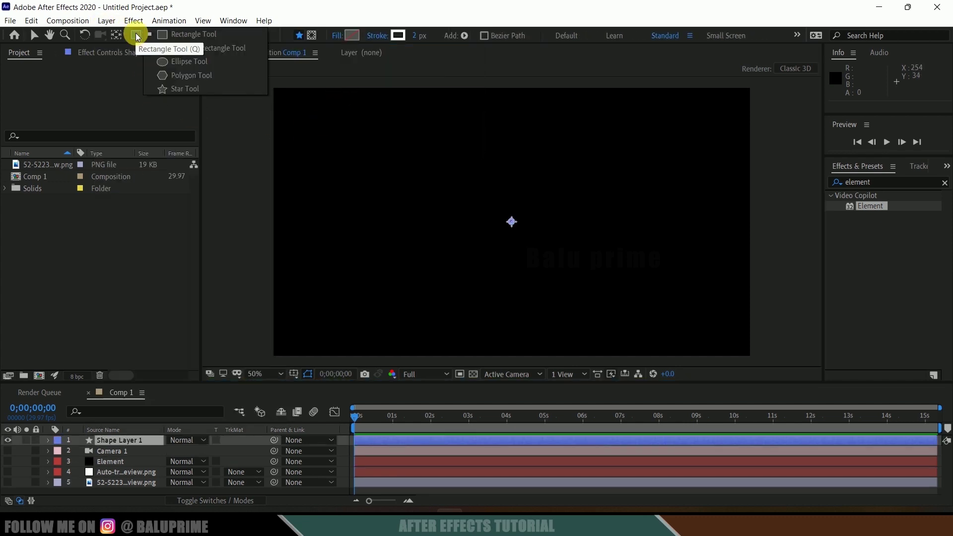
{"action": "left_click", "coordinate": [193, 61]}
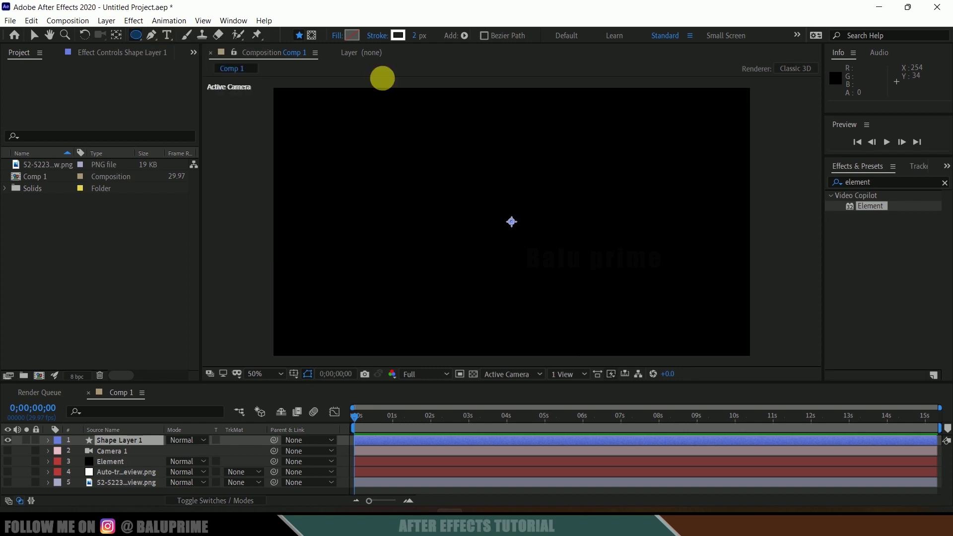
{"action": "left_click", "coordinate": [337, 37]}
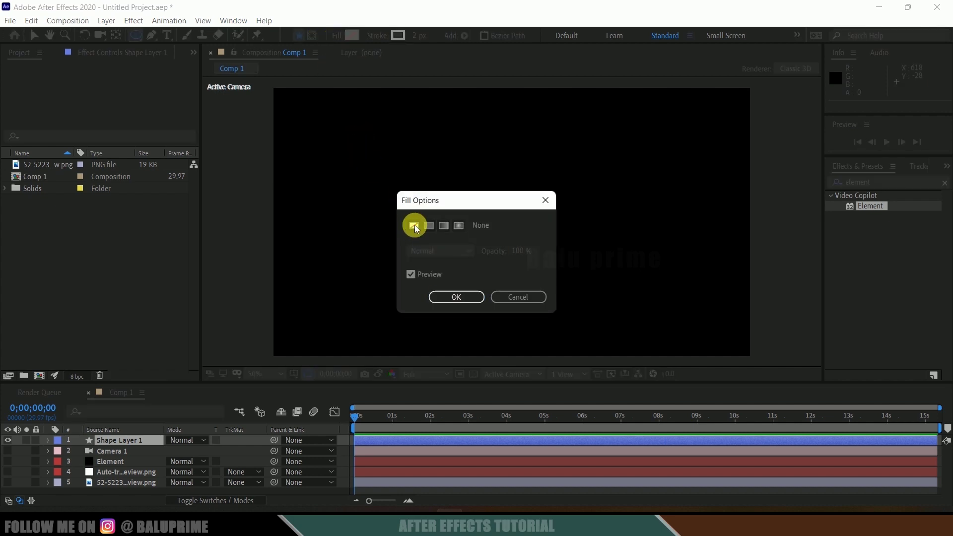
{"action": "left_click", "coordinate": [462, 290]}
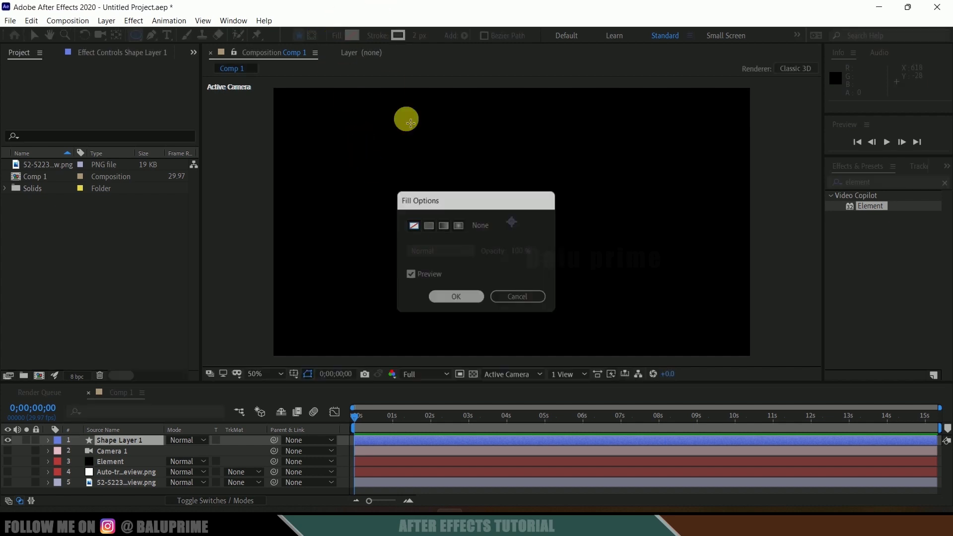
{"action": "mouse_move", "coordinate": [427, 149]}
{"action": "left_mouse_down"}
{"action": "mouse_move", "coordinate": [437, 205]}
{"action": "mouse_move", "coordinate": [547, 257]}
{"action": "mouse_move", "coordinate": [512, 219]}
{"action": "mouse_move", "coordinate": [557, 257]}
{"action": "mouse_move", "coordinate": [614, 276]}
{"action": "mouse_move", "coordinate": [602, 268]}
{"action": "left_mouse_up"}
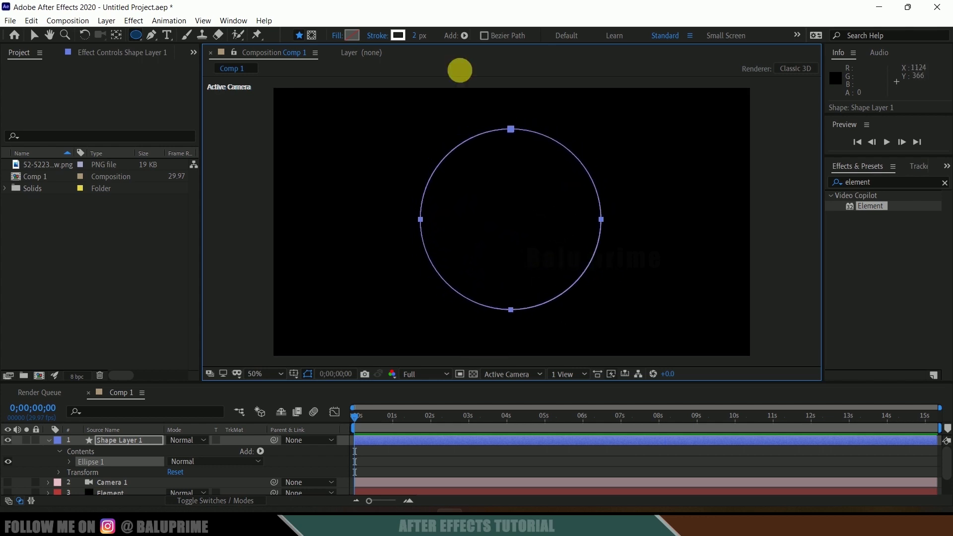
{"action": "left_click_drag", "start_coordinate": [417, 38], "coordinate": [475, 44]}
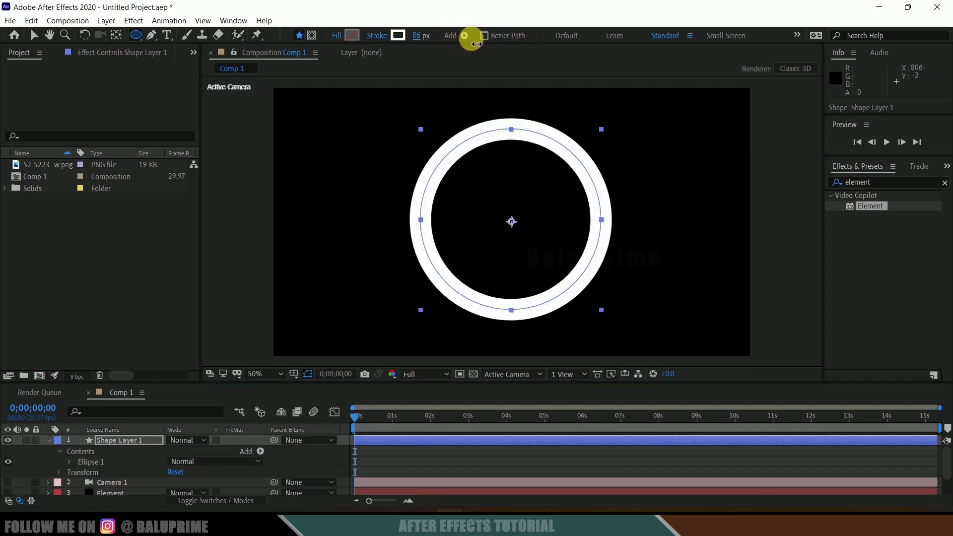
Step: Auto-trace the ring's shape layer on the current frame using the Alpha channel
{"action": "left_click", "coordinate": [159, 435]}
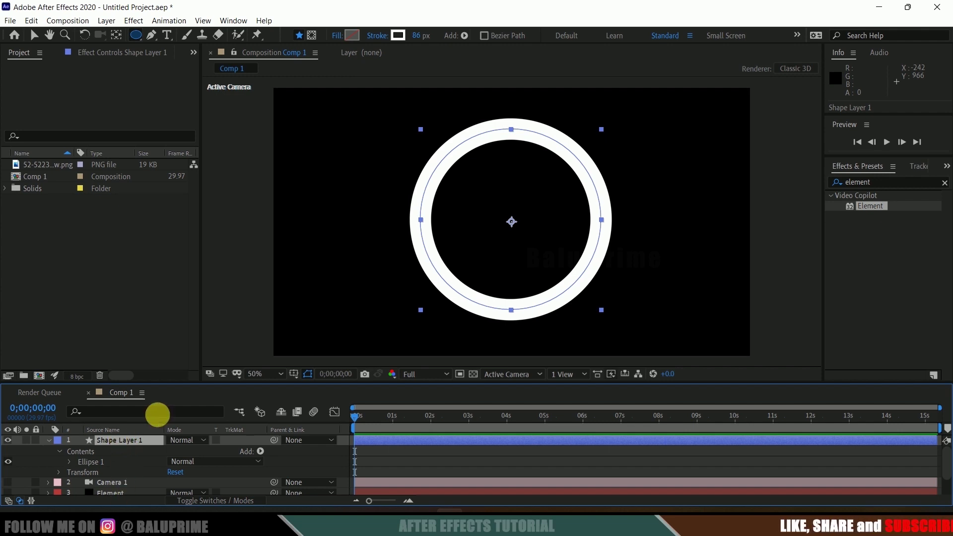
{"action": "left_click", "coordinate": [106, 21]}
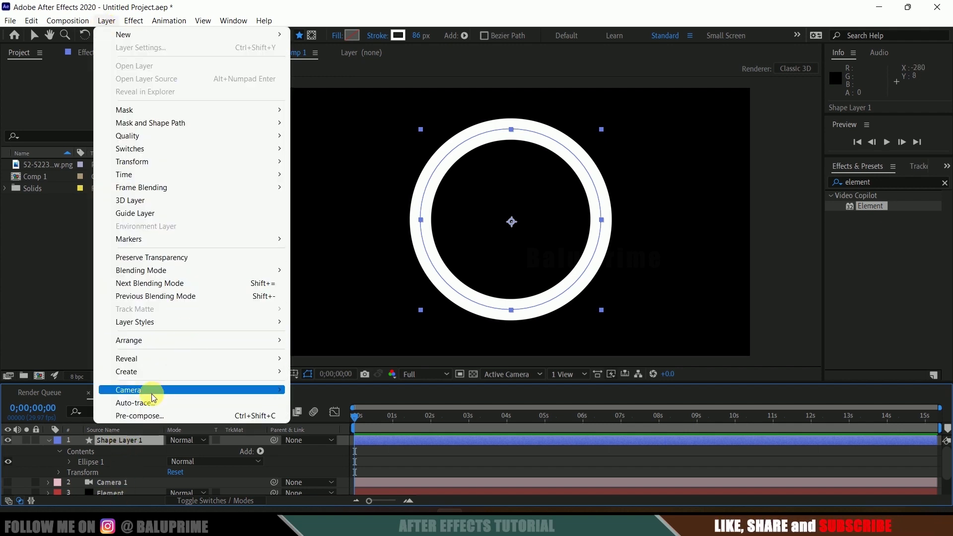
{"action": "left_click", "coordinate": [144, 402]}
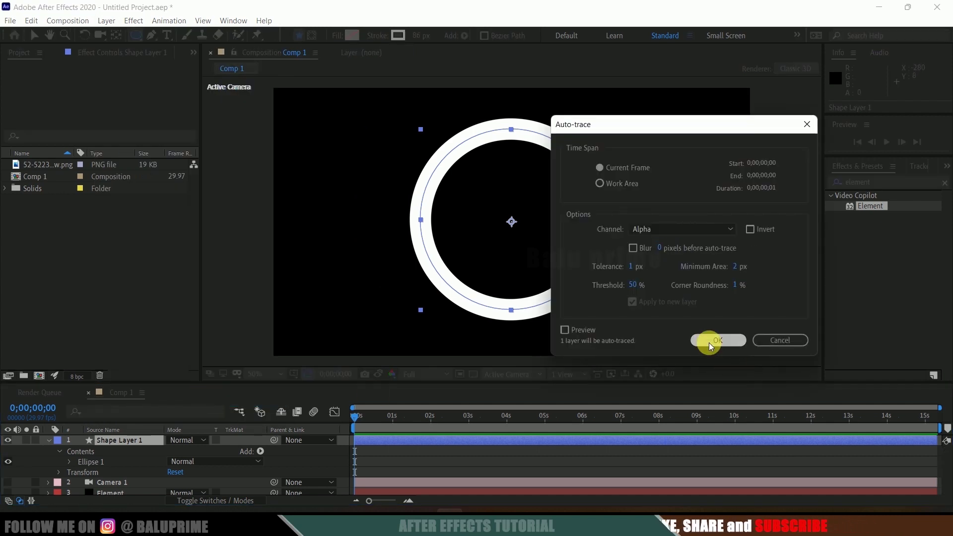
{"action": "left_click", "coordinate": [708, 342]}
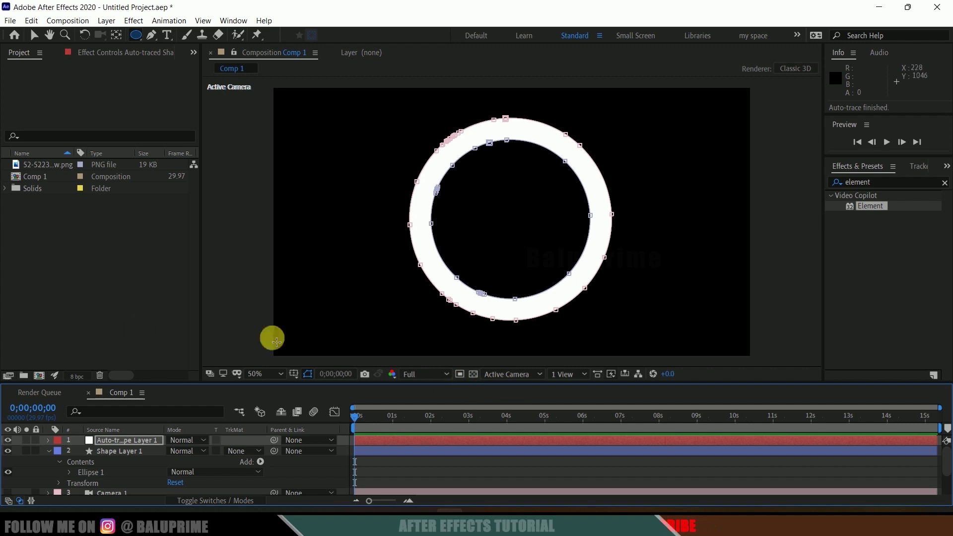
Step: Rename the auto-traced ring layer as circle and delete the original Shape Layer 1
{"action": "right_click", "coordinate": [131, 442]}
{"action": "left_click", "coordinate": [174, 421]}
{"action": "type", "text": "circle"}
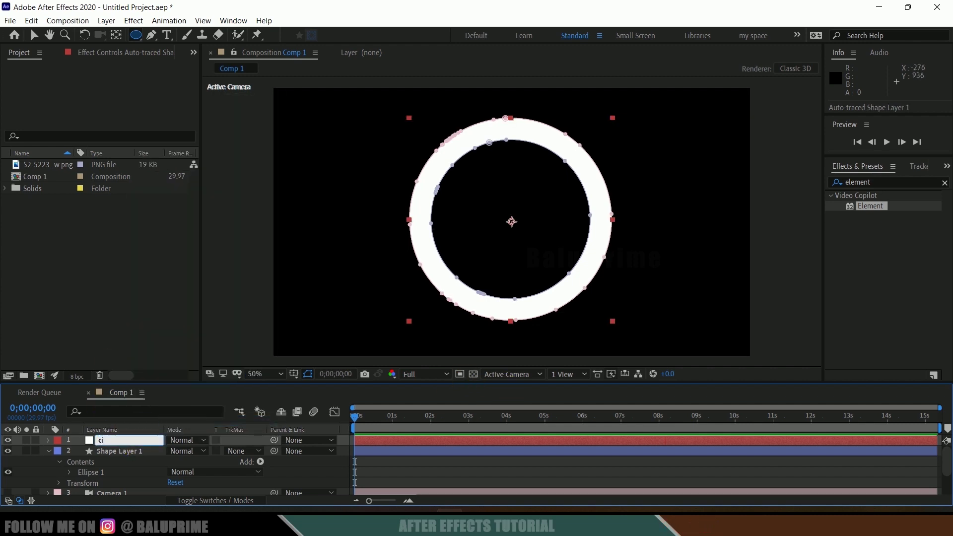
{"action": "key", "text": "Return"}
{"action": "left_click", "coordinate": [109, 450]}
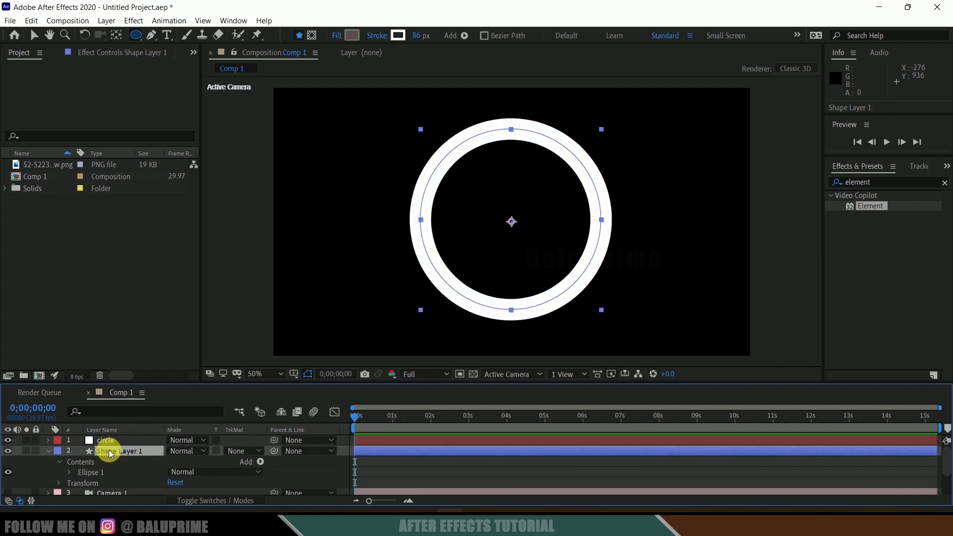
{"action": "key", "text": "Delete"}
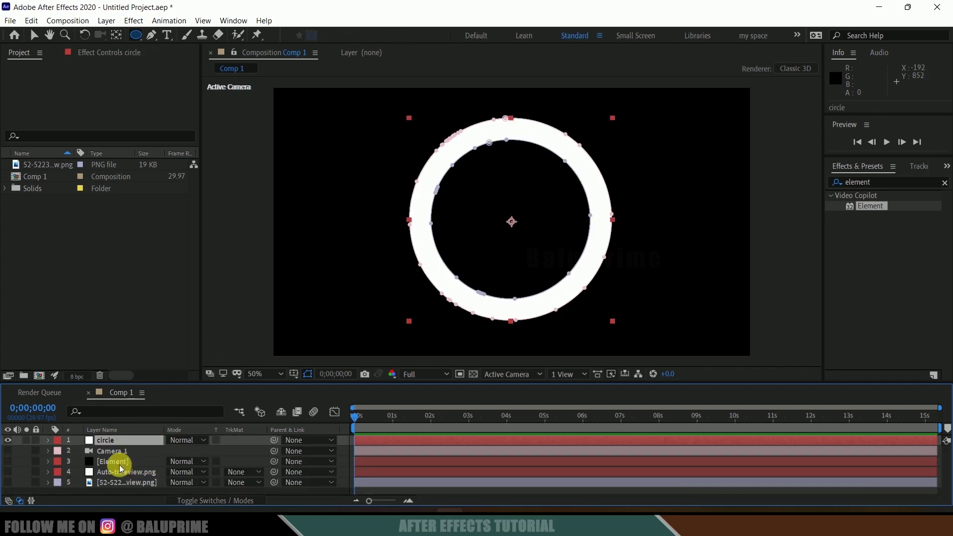
Step: Assign the circle layer as Path Layer 2 in the Element effect's Custom Text and Masks
{"action": "left_click", "coordinate": [114, 462]}
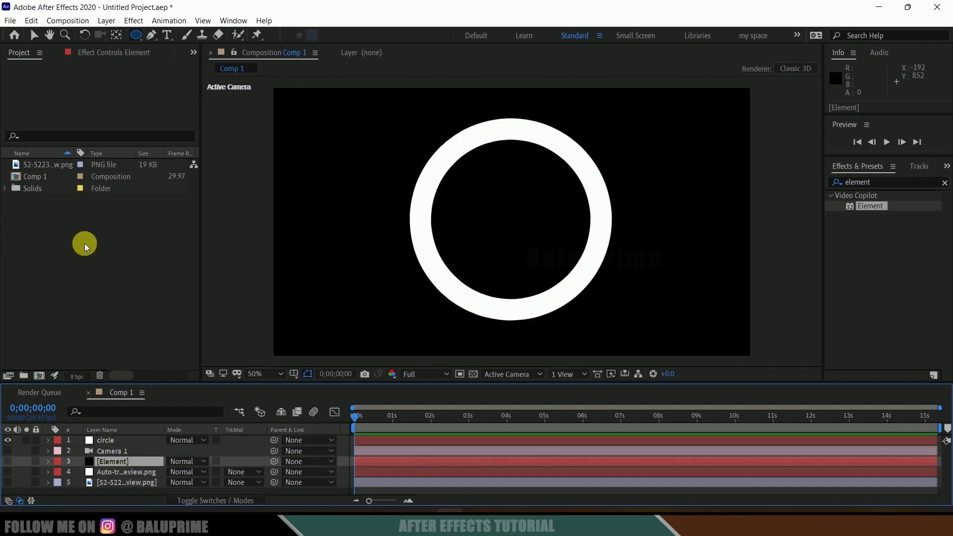
{"action": "left_click", "coordinate": [101, 56]}
{"action": "left_click", "coordinate": [27, 204]}
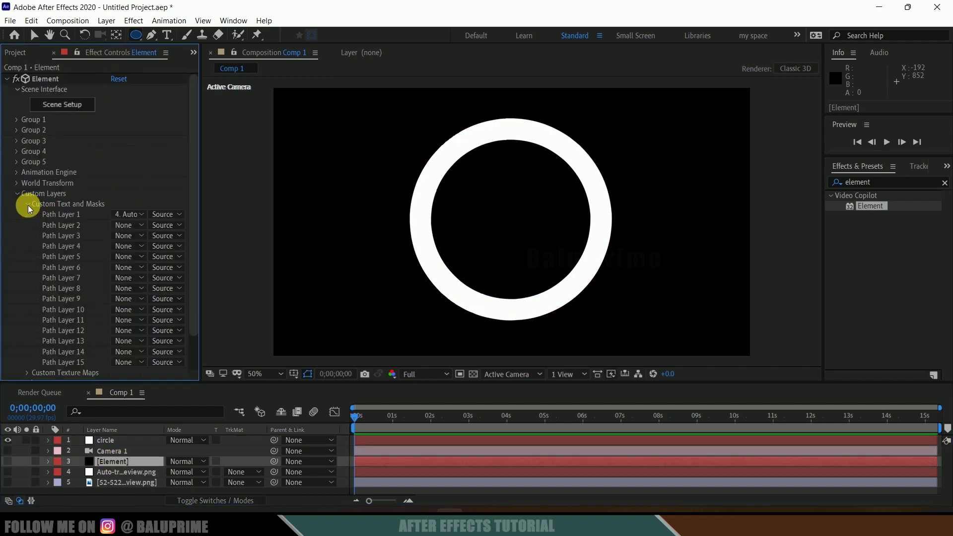
{"action": "left_click", "coordinate": [129, 228]}
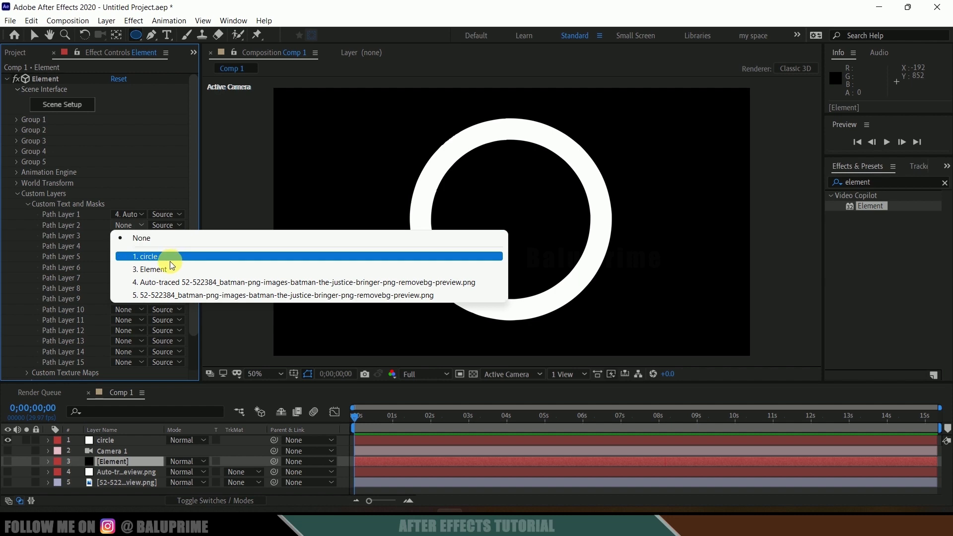
{"action": "left_click", "coordinate": [171, 261]}
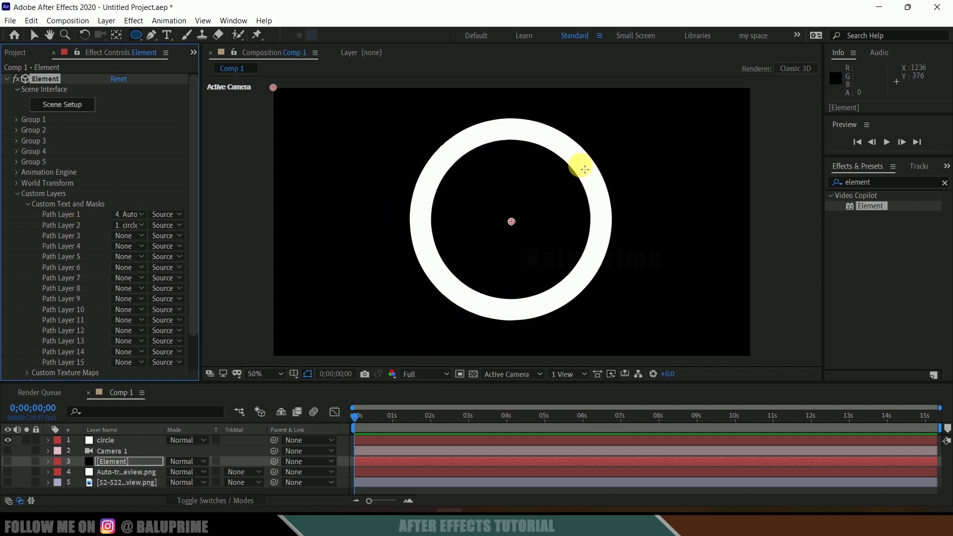
Step: Add a text layer above the circle layer reading "IF YOU ARE JUSTICE" in red, placed inside the upper half of the ring
{"action": "left_click", "coordinate": [113, 441]}
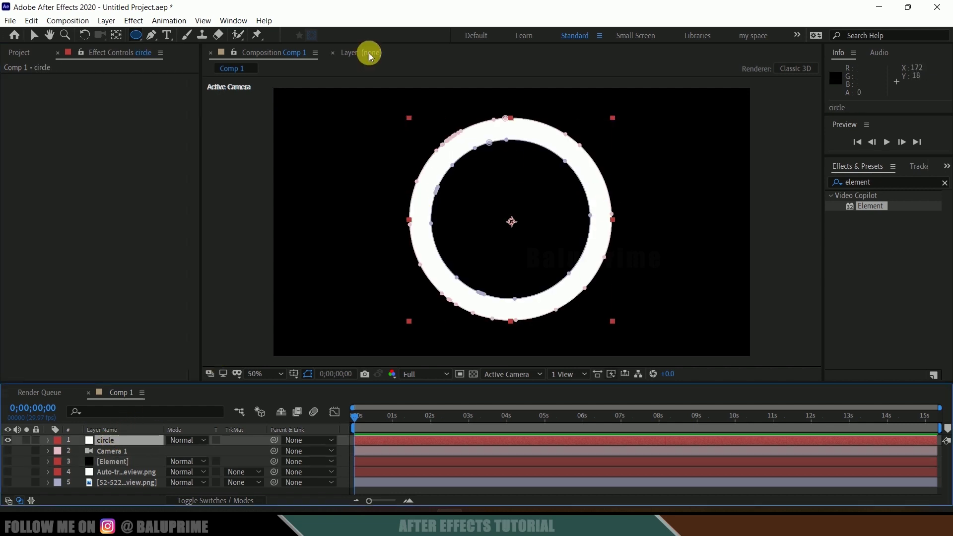
{"action": "left_click", "coordinate": [107, 21]}
{"action": "mouse_move", "coordinate": [119, 35]}
{"action": "left_click", "coordinate": [324, 36]}
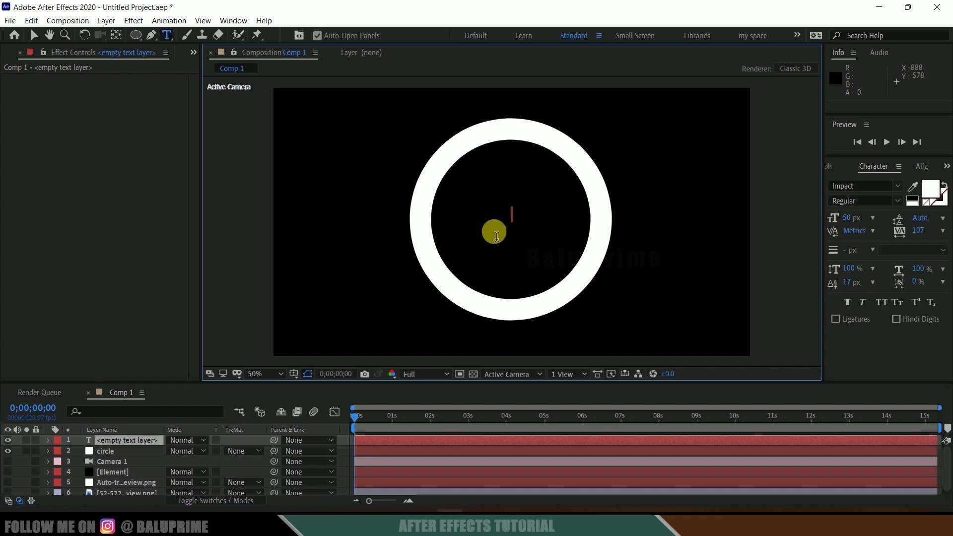
{"action": "type", "text": "IF YOU ARE JUSTICE"}
{"action": "key", "text": "Escape"}
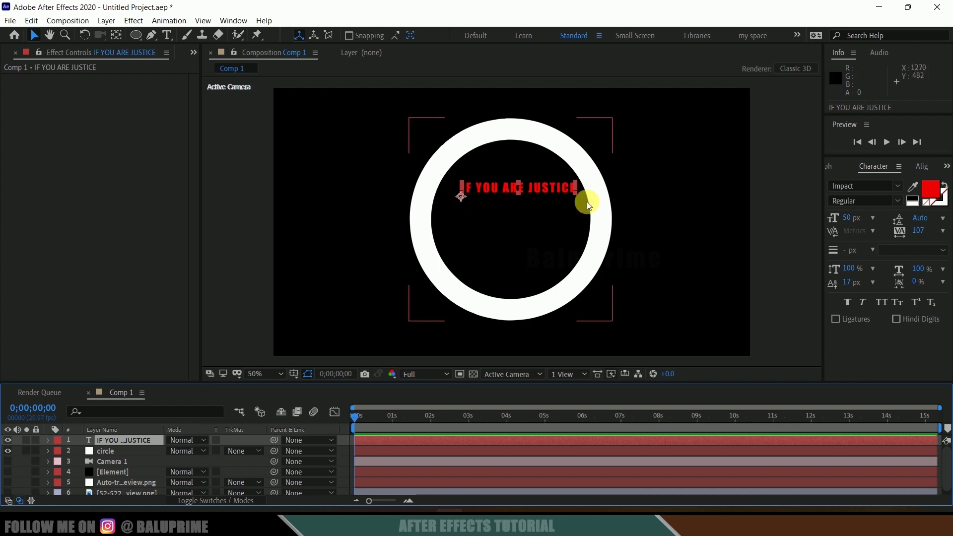
Step: Draw a circular mask on the IF YOU ARE JUSTICE layer along the ring's inner edge and set its mask mode to None
{"action": "left_click", "coordinate": [125, 451]}
{"action": "left_click", "coordinate": [127, 440]}
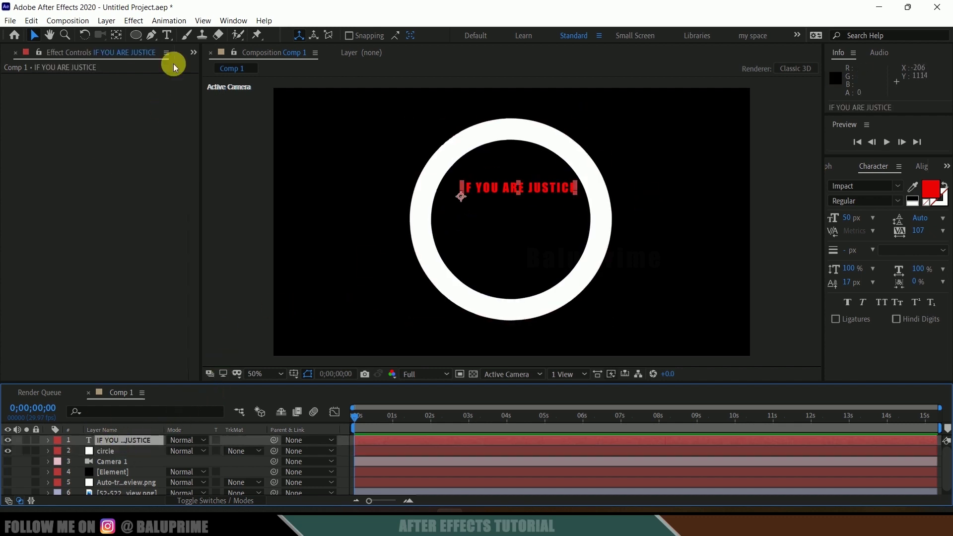
{"action": "left_click", "coordinate": [137, 37]}
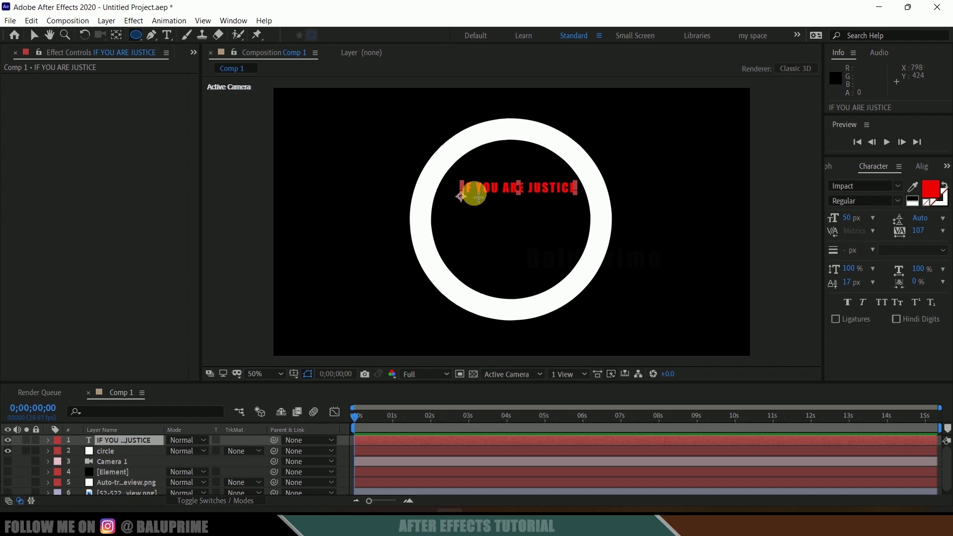
{"action": "left_click_drag", "start_coordinate": [513, 224], "coordinate": [602, 267]}
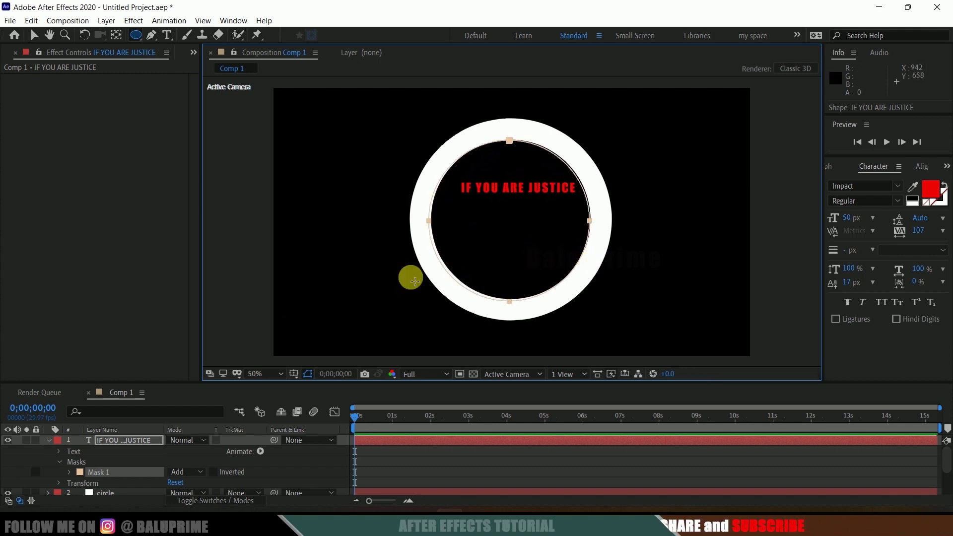
{"action": "left_click", "coordinate": [142, 442]}
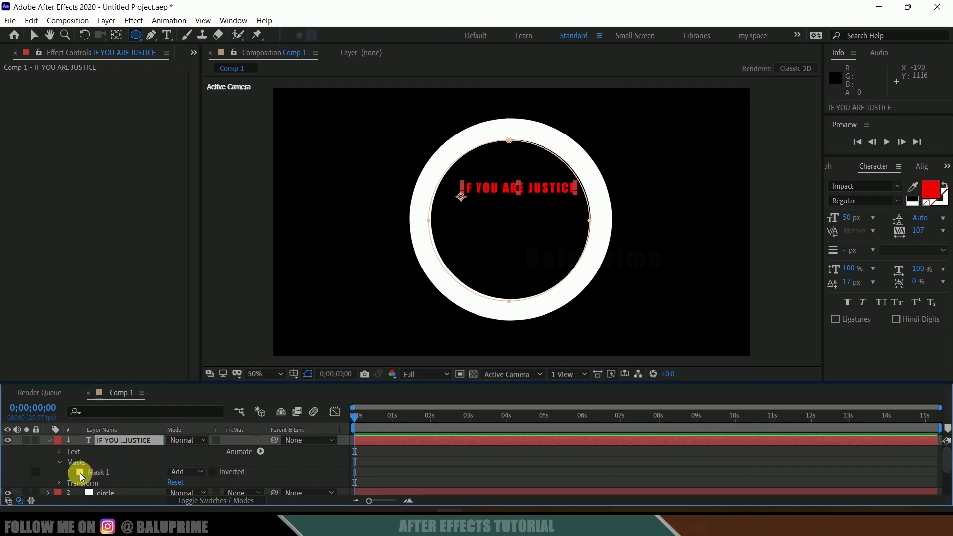
{"action": "left_click", "coordinate": [186, 472]}
{"action": "left_click", "coordinate": [197, 381]}
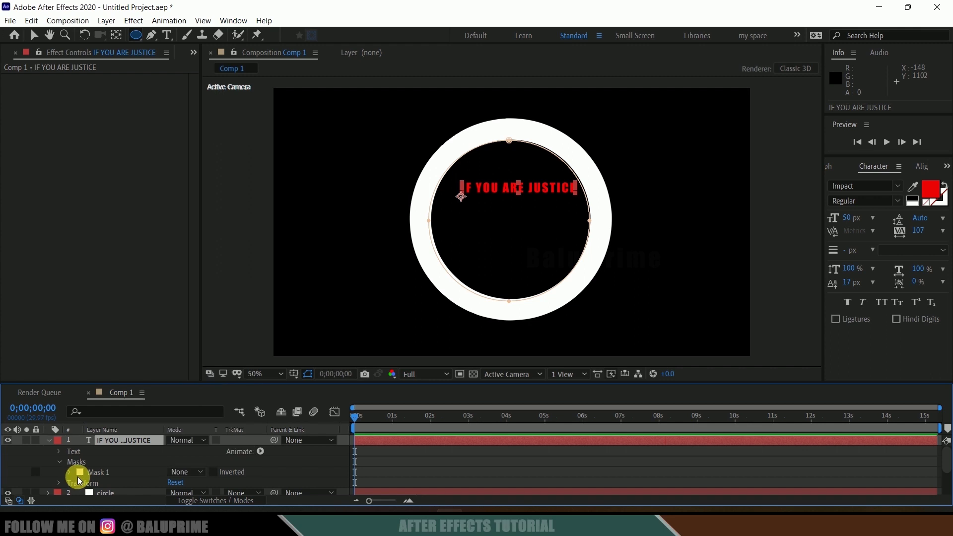
Step: Set the IF YOU ARE JUSTICE text's path option to Mask 1 so it follows the circle
{"action": "left_click", "coordinate": [59, 452]}
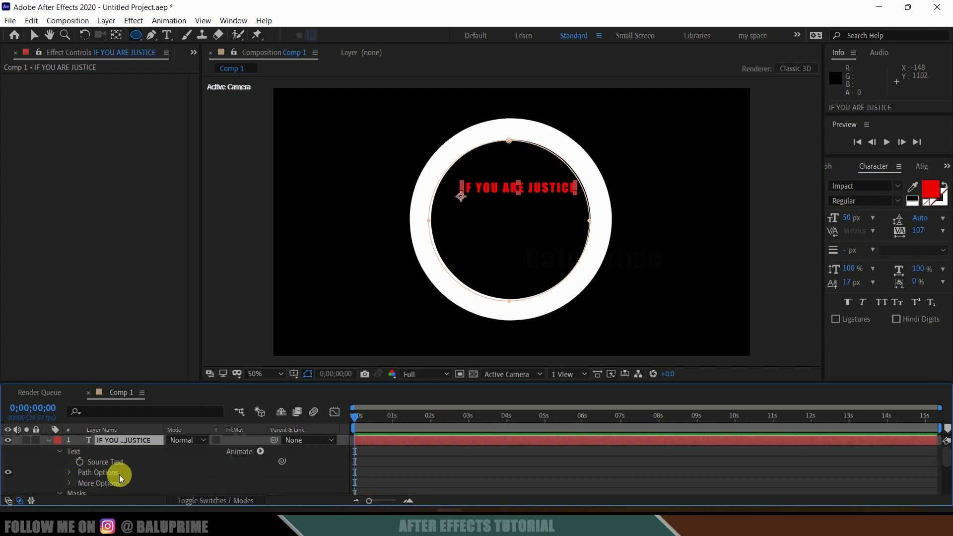
{"action": "left_click", "coordinate": [71, 472]}
{"action": "left_click", "coordinate": [191, 482]}
{"action": "left_click", "coordinate": [211, 473]}
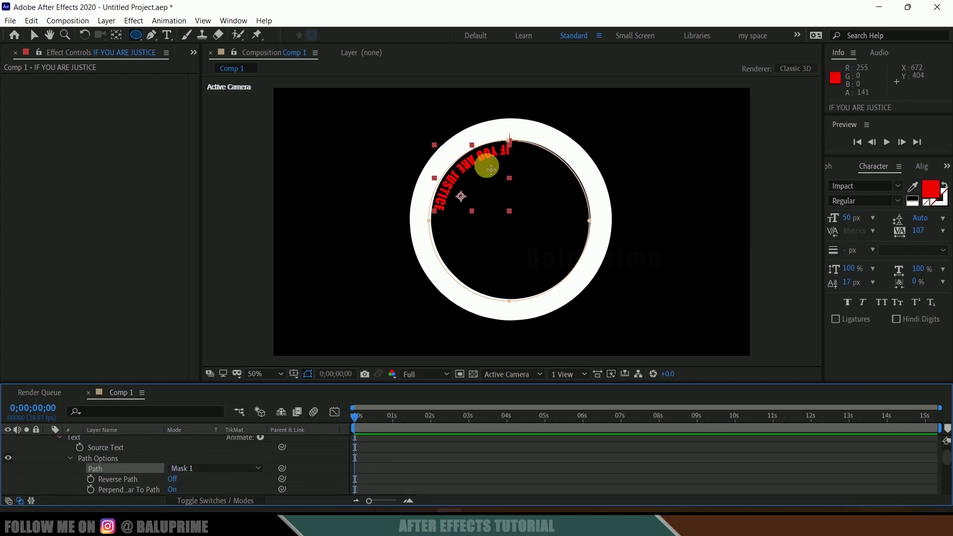
Step: Turn on Reverse Path and set First Margin to -218 to centre the text on the ring's upper band
{"action": "scroll", "coordinate": [132, 481], "scroll_direction": "down", "scroll_amount": 1}
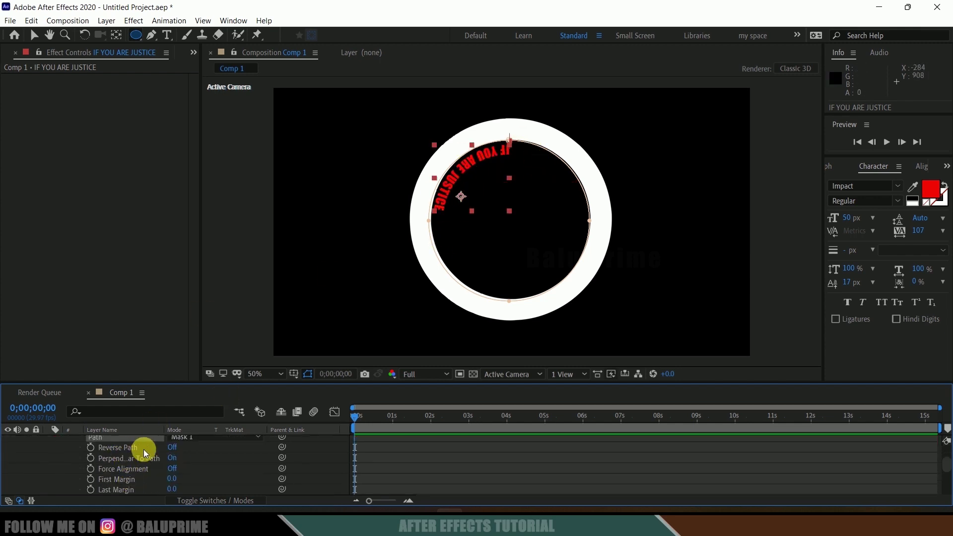
{"action": "left_click", "coordinate": [173, 449]}
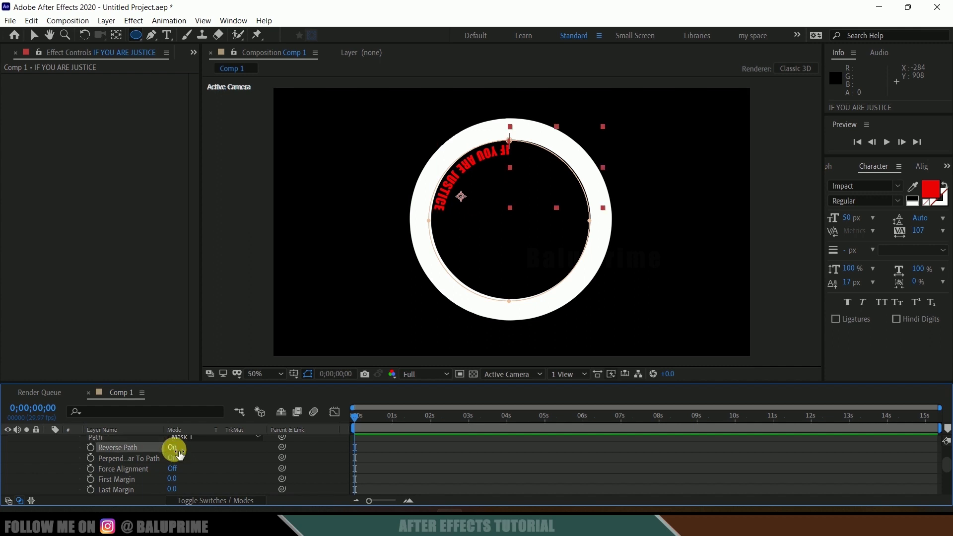
{"action": "scroll", "coordinate": [148, 462], "scroll_direction": "down", "scroll_amount": 2}
{"action": "left_click_drag", "start_coordinate": [172, 448], "coordinate": [50, 459]}
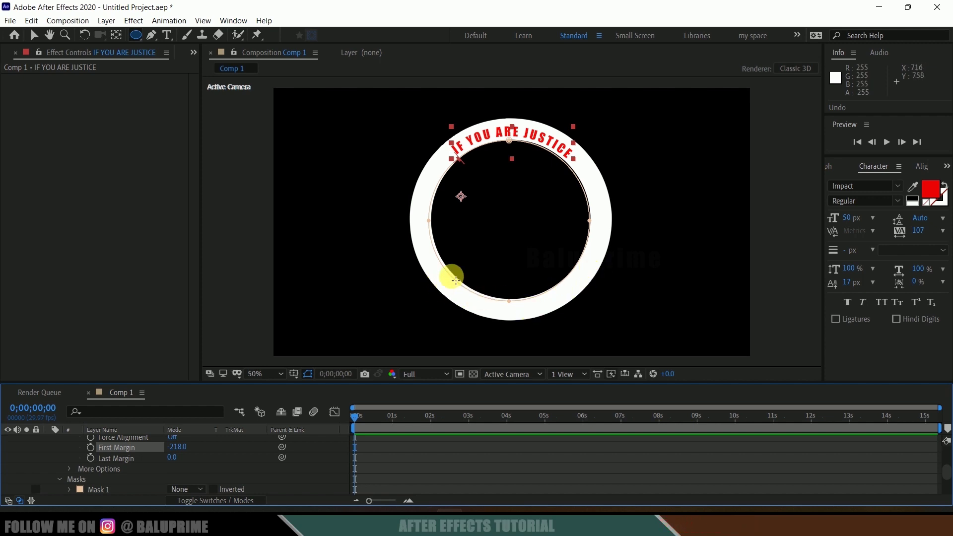
{"action": "scroll", "coordinate": [150, 455], "scroll_direction": "up", "scroll_amount": 3}
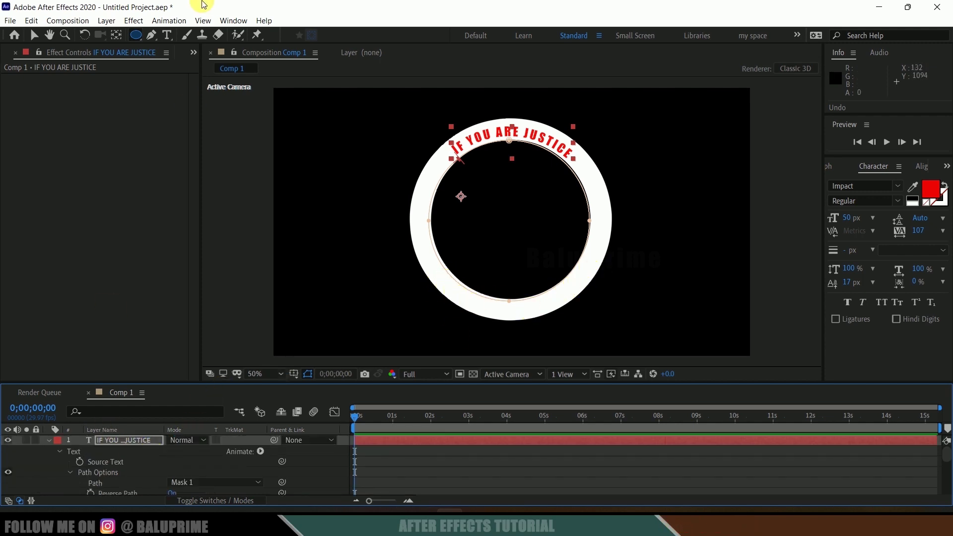
Step: Add a text layer reading "PLEASE DO NOT LIE" and place it inside the lower half of the ring
{"action": "left_click", "coordinate": [114, 23]}
{"action": "mouse_move", "coordinate": [276, 35]}
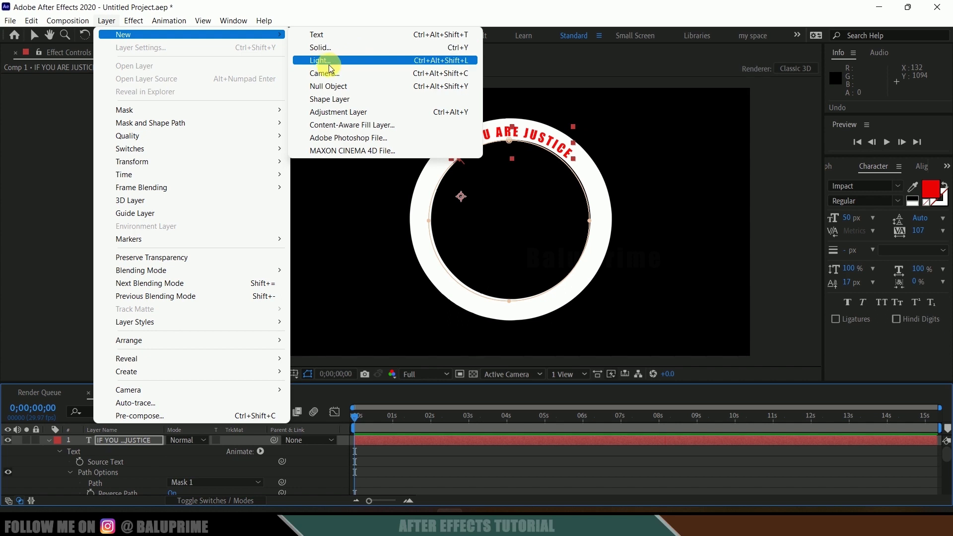
{"action": "left_click", "coordinate": [318, 35]}
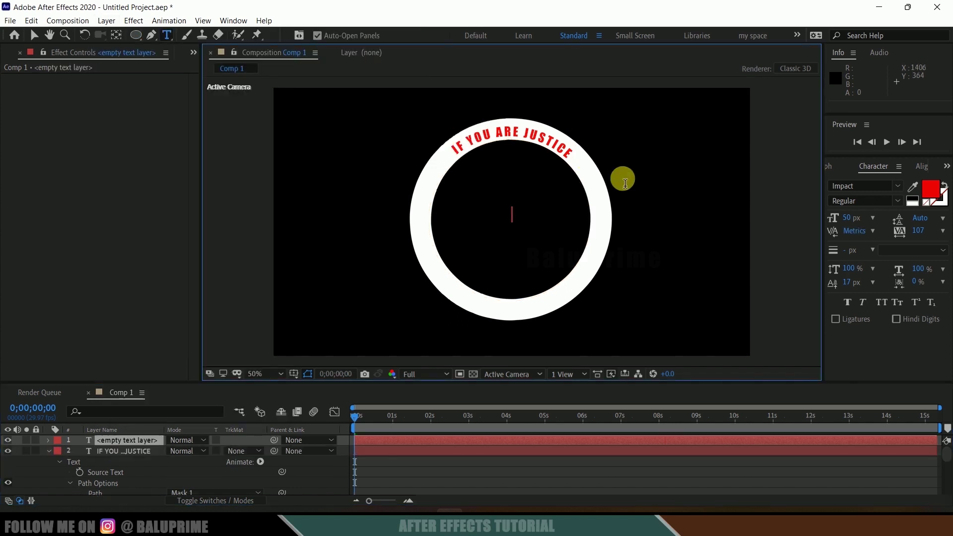
{"action": "type", "text": "PLEASE DO NOT LIE"}
{"action": "key", "text": "Escape"}
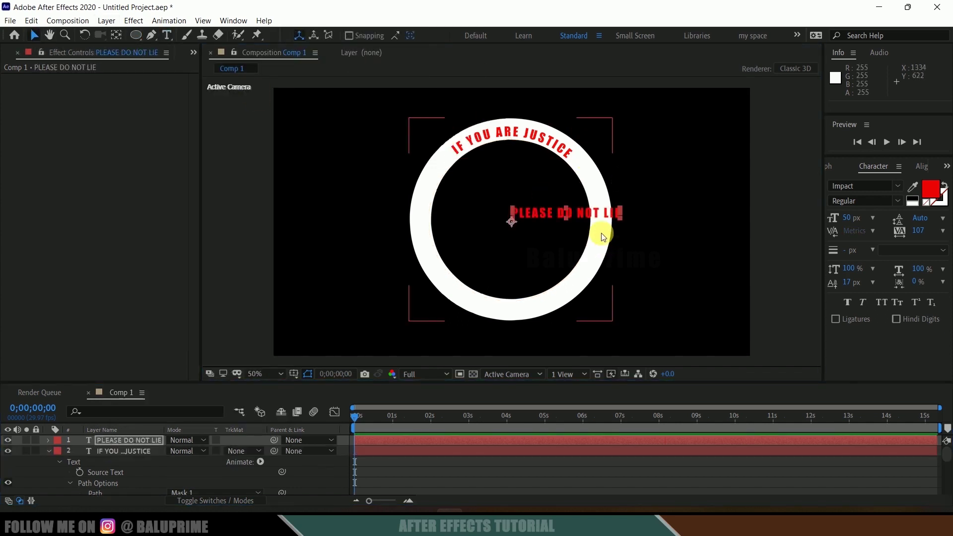
{"action": "left_click_drag", "start_coordinate": [586, 213], "coordinate": [527, 248]}
Step: Draw a circular mask on the PLEASE DO NOT LIE layer and nudge it horizontally to line up with the ring's inner edge
{"action": "left_click", "coordinate": [116, 439]}
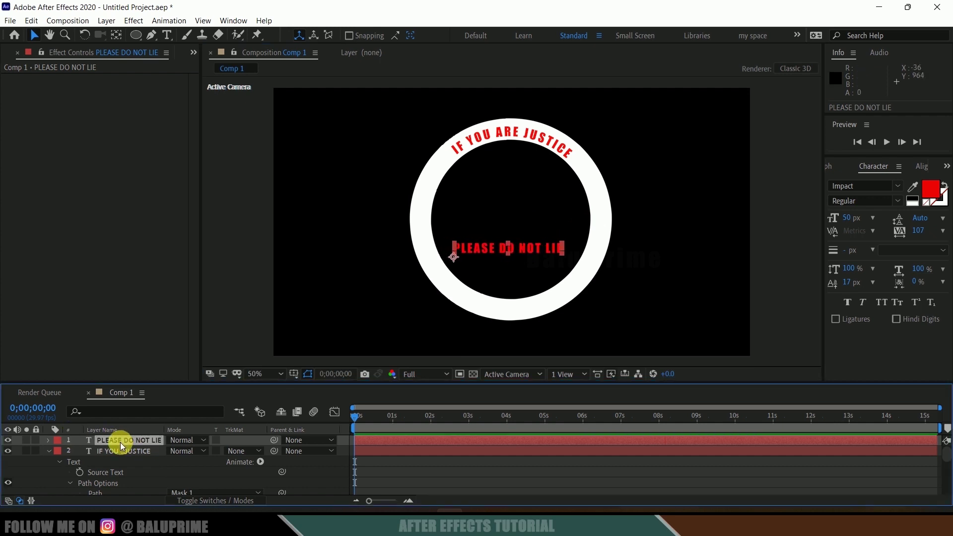
{"action": "left_click", "coordinate": [135, 38]}
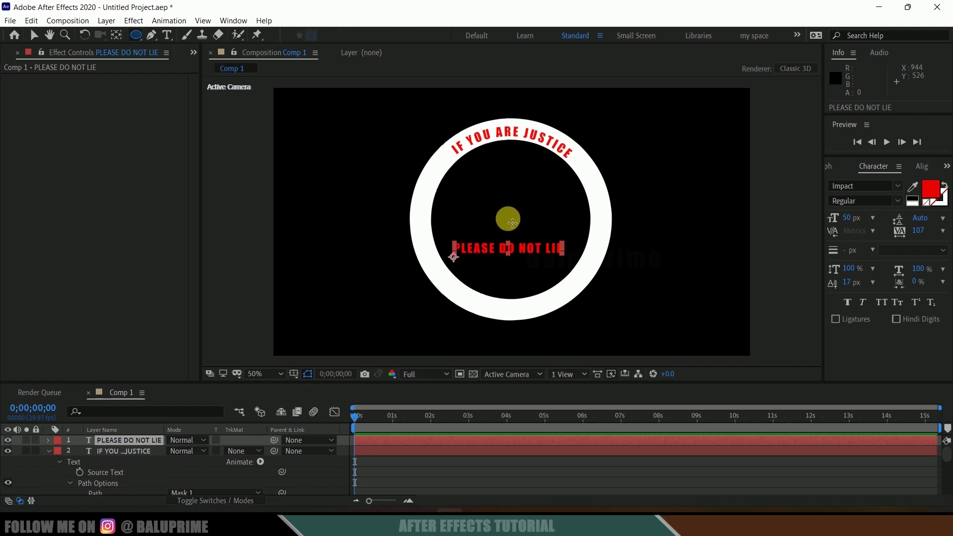
{"action": "left_click_drag", "start_coordinate": [518, 231], "coordinate": [594, 268]}
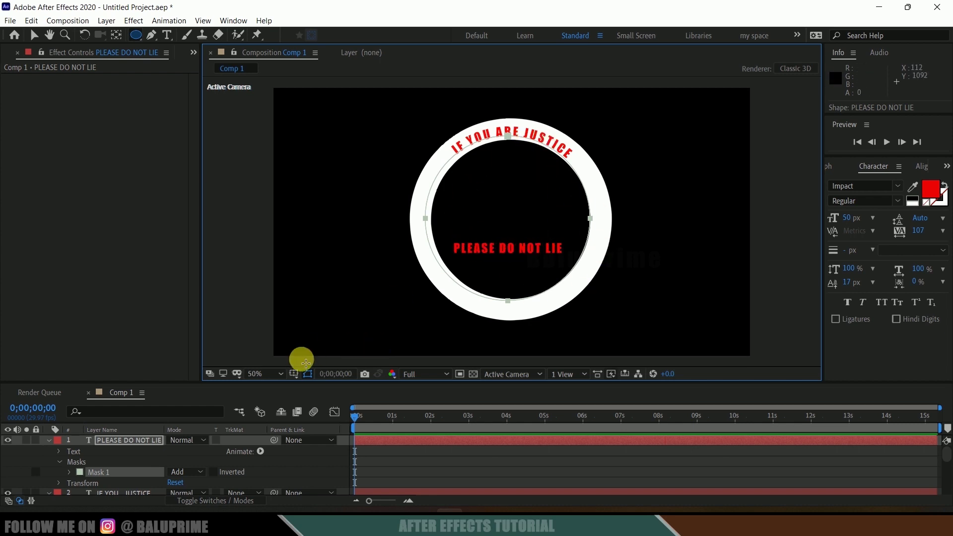
{"action": "key", "text": "Right"}
{"action": "key", "text": "Right"}
{"action": "key", "text": "Right"}
{"action": "key", "text": "Right"}
{"action": "key", "text": "Right"}
{"action": "key", "text": "Right"}
{"action": "key", "text": "Right"}
{"action": "key", "text": "Right"}
{"action": "key", "text": "Right"}
{"action": "key", "text": "Right"}
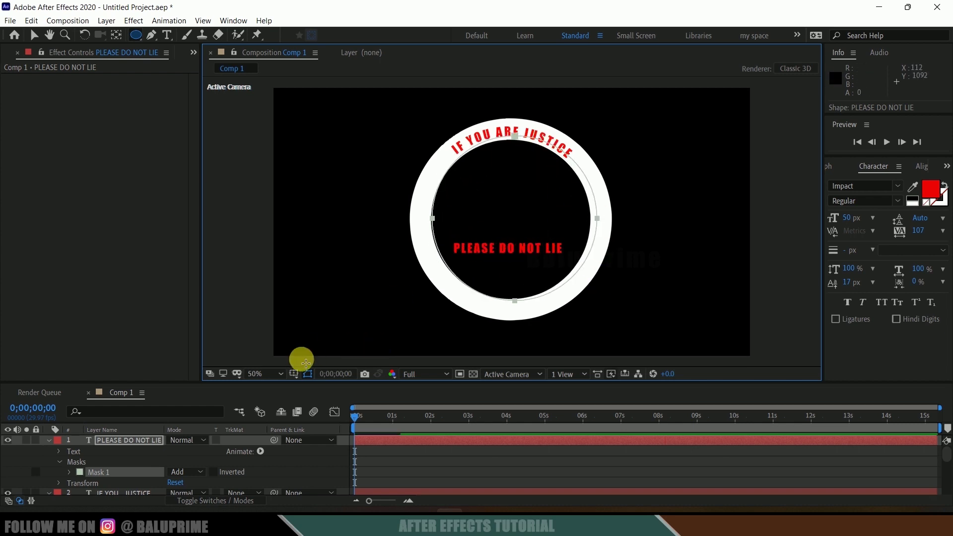
{"action": "key", "text": "Left"}
{"action": "key", "text": "Left"}
{"action": "key", "text": "Left"}
{"action": "key", "text": "Left"}
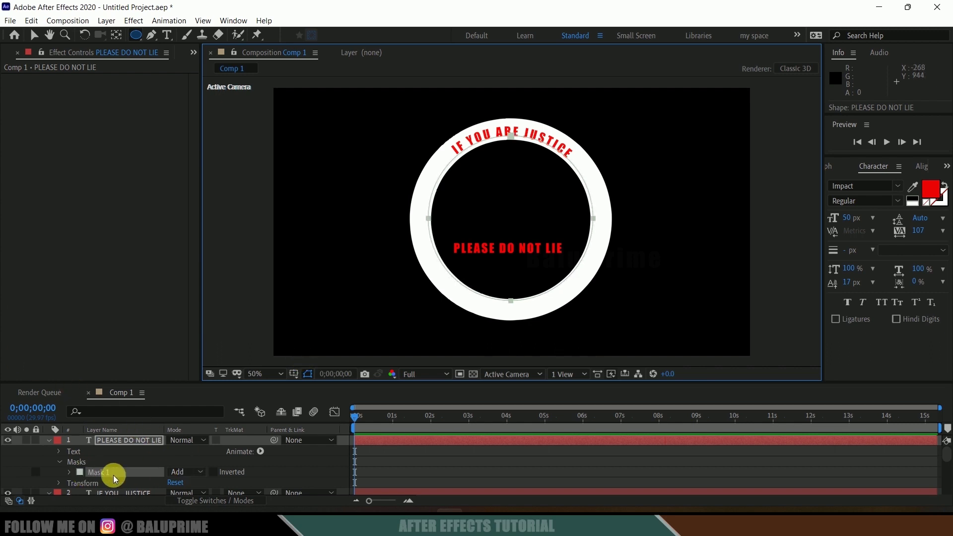
Step: Set the PLEASE DO NOT LIE layer's mask mode to None and its text path to Mask 1
{"action": "left_click", "coordinate": [171, 471]}
{"action": "left_click", "coordinate": [195, 386]}
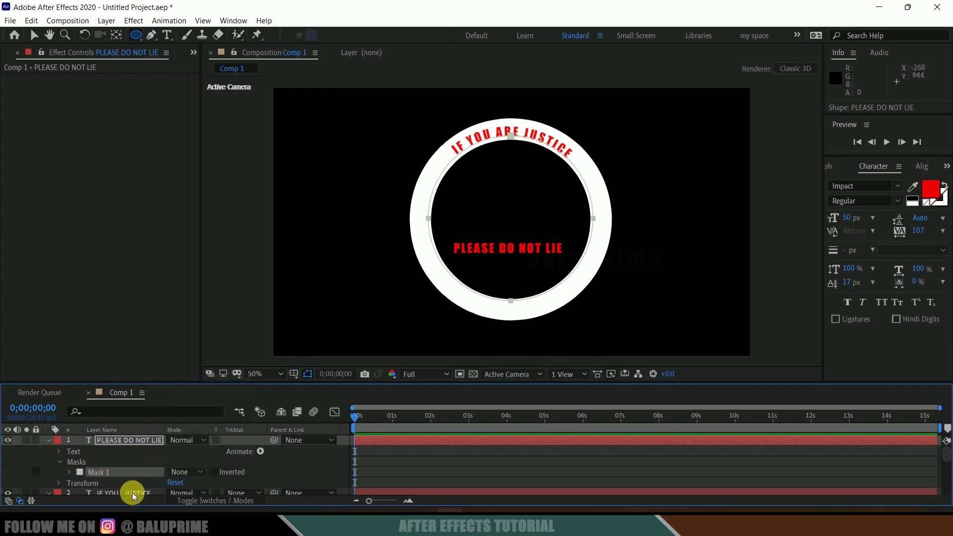
{"action": "left_click", "coordinate": [59, 452]}
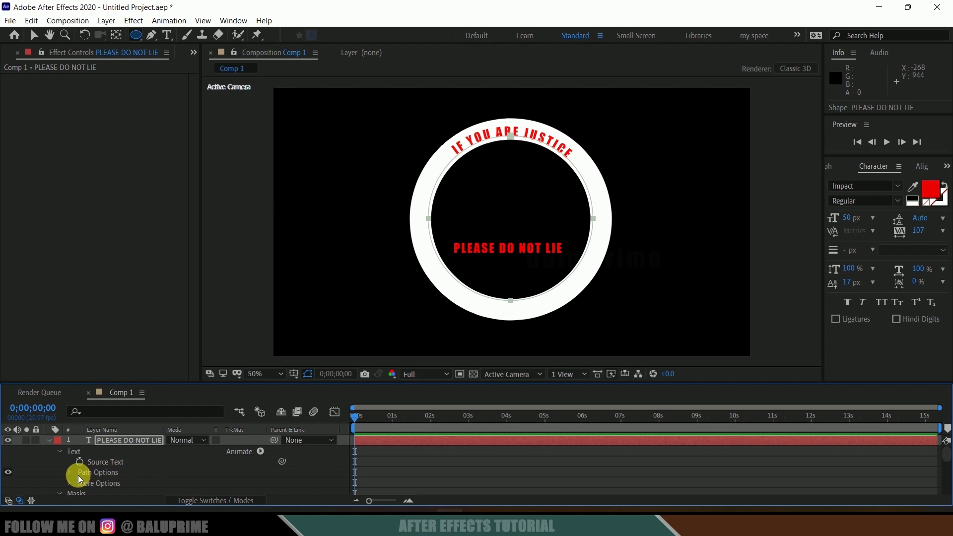
{"action": "left_click", "coordinate": [70, 474]}
{"action": "scroll", "coordinate": [98, 479], "scroll_direction": "down", "scroll_amount": 2}
{"action": "left_click", "coordinate": [237, 451]}
{"action": "left_click", "coordinate": [210, 480]}
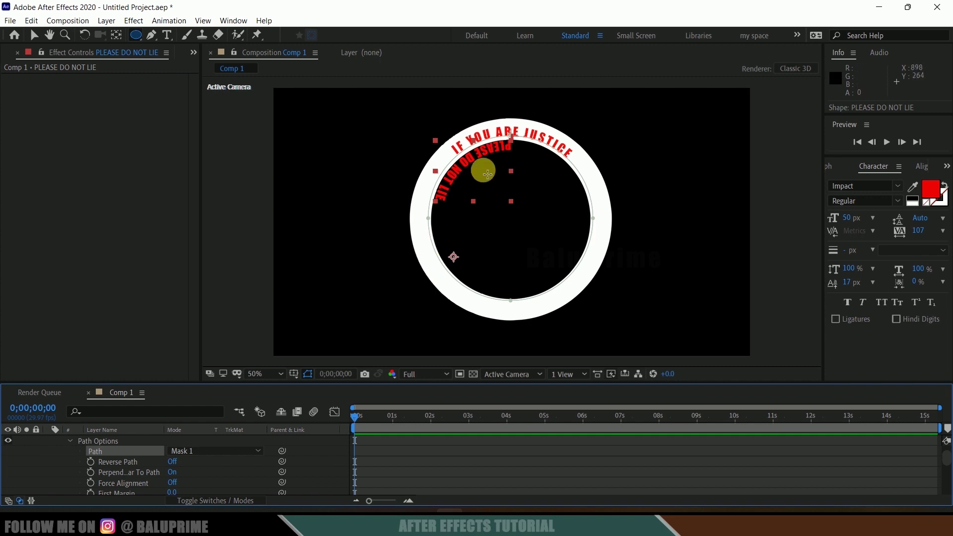
Step: Set First Margin to 848 to move the PLEASE DO NOT LIE text to the bottom of the circle
{"action": "scroll", "coordinate": [209, 475], "scroll_direction": "down", "scroll_amount": 2}
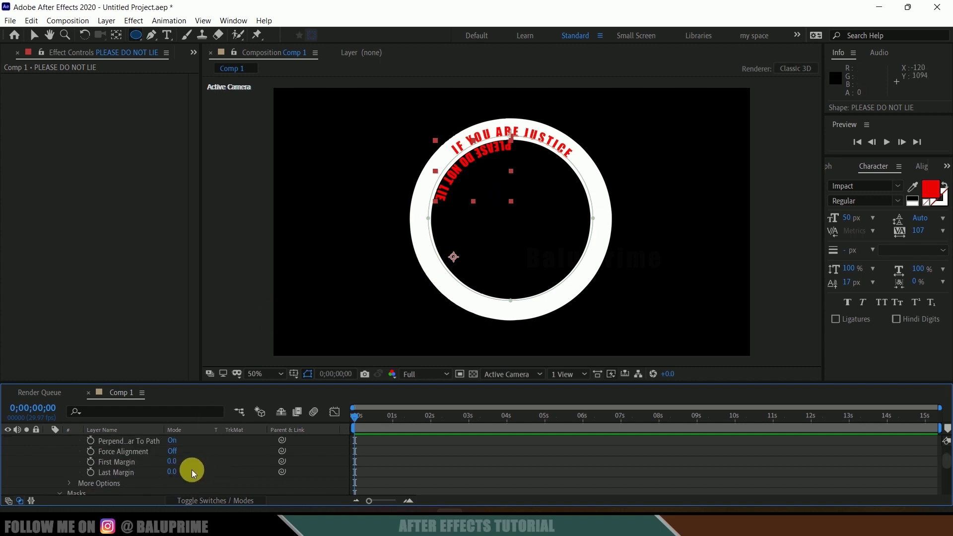
{"action": "left_click_drag", "start_coordinate": [180, 463], "coordinate": [667, 427]}
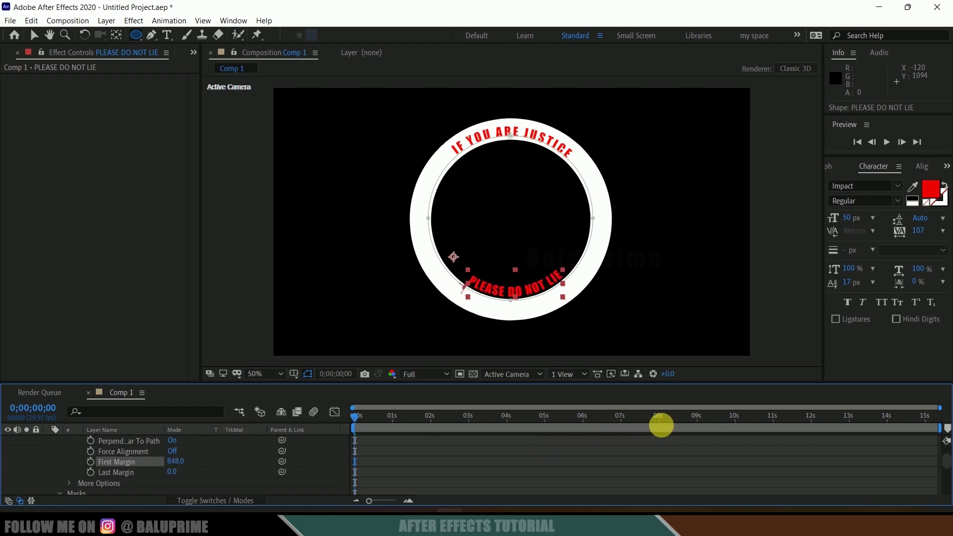
{"action": "scroll", "coordinate": [150, 464], "scroll_direction": "up", "scroll_amount": 3}
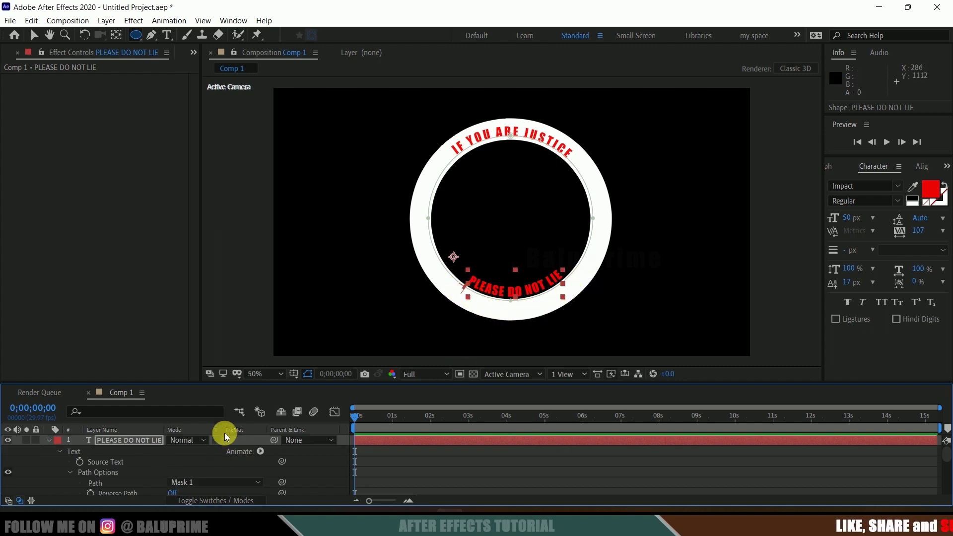
Step: Scale the PLEASE DO NOT LIE layer to 132% and shift it left and down onto the ring's lower band
{"action": "left_click", "coordinate": [129, 438]}
{"action": "key", "text": "s"}
{"action": "left_click_drag", "start_coordinate": [207, 451], "coordinate": [226, 450]}
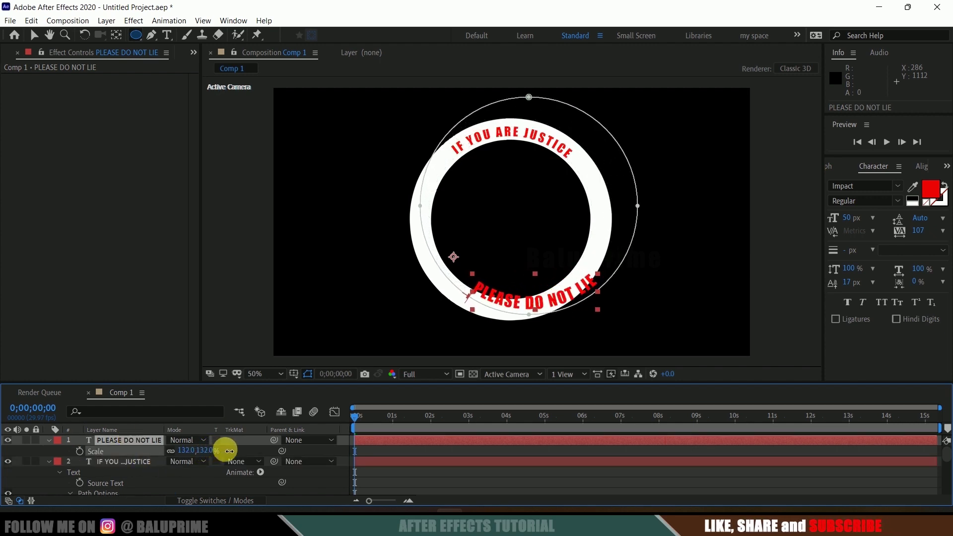
{"action": "key", "text": "shift+Left"}
{"action": "key", "text": "shift+Left"}
{"action": "key", "text": "shift+Left"}
{"action": "key", "text": "shift+Left"}
{"action": "key", "text": "shift+Left"}
{"action": "key", "text": "shift+Left"}
{"action": "key", "text": "shift+Left"}
{"action": "key", "text": "shift+Left"}
{"action": "key", "text": "shift+Down"}
{"action": "key", "text": "shift+Down"}
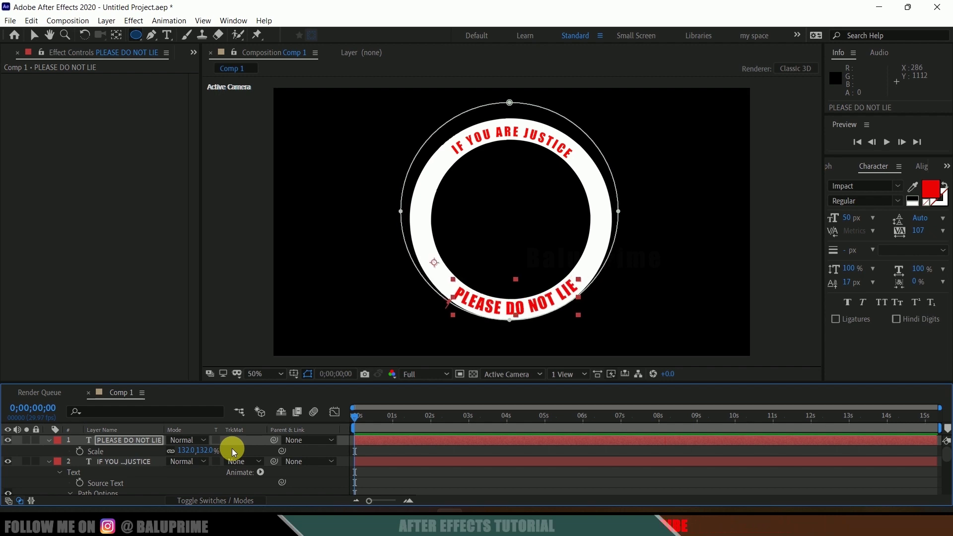
{"action": "left_click", "coordinate": [473, 142], "text": "shift"}
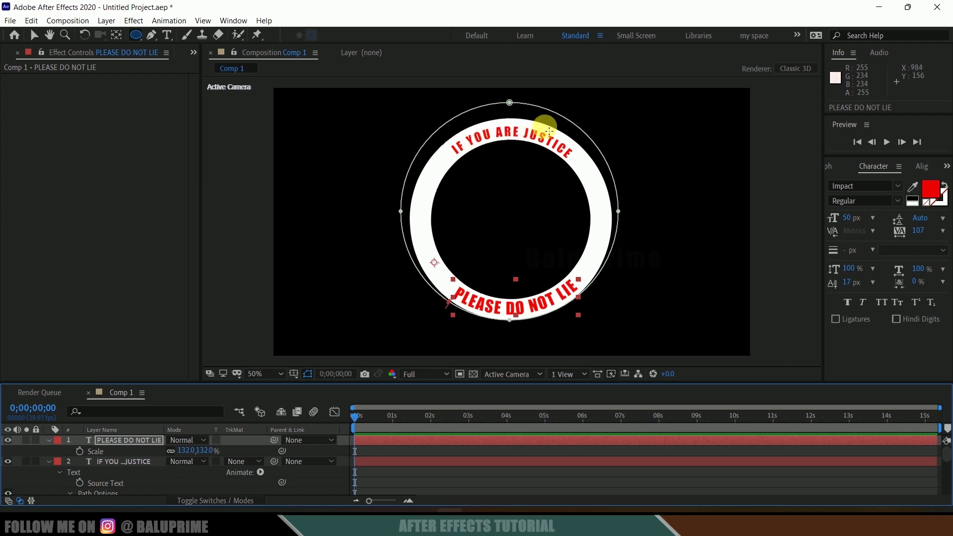
Step: Scale the IF YOU ARE JUSTICE layer to 115% and fit it onto the ring's upper band
{"action": "left_click", "coordinate": [124, 464]}
{"action": "key", "text": "s"}
{"action": "left_click", "coordinate": [208, 474]}
{"action": "left_click_drag", "start_coordinate": [214, 477], "coordinate": [224, 478]}
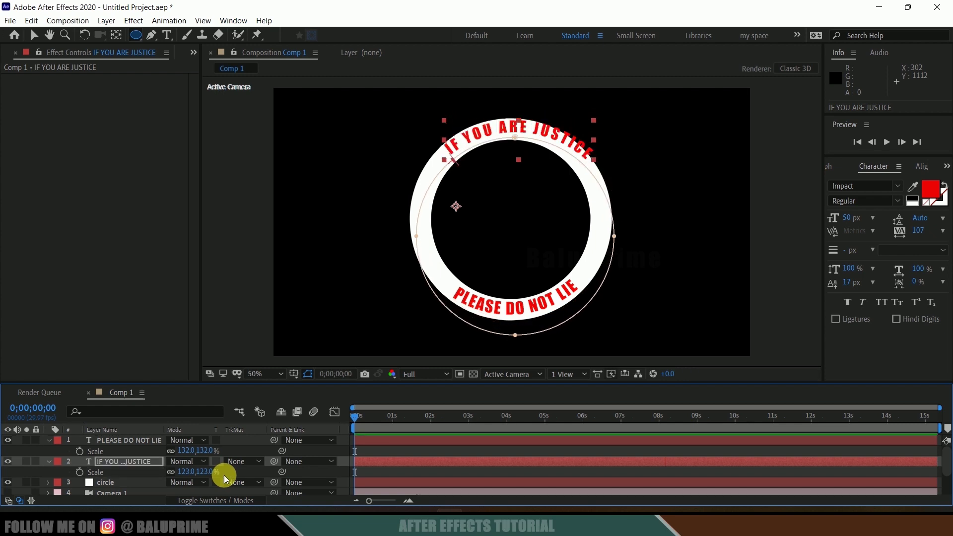
{"action": "left_click_drag", "start_coordinate": [224, 475], "coordinate": [221, 475]}
{"action": "left_click", "coordinate": [99, 440]}
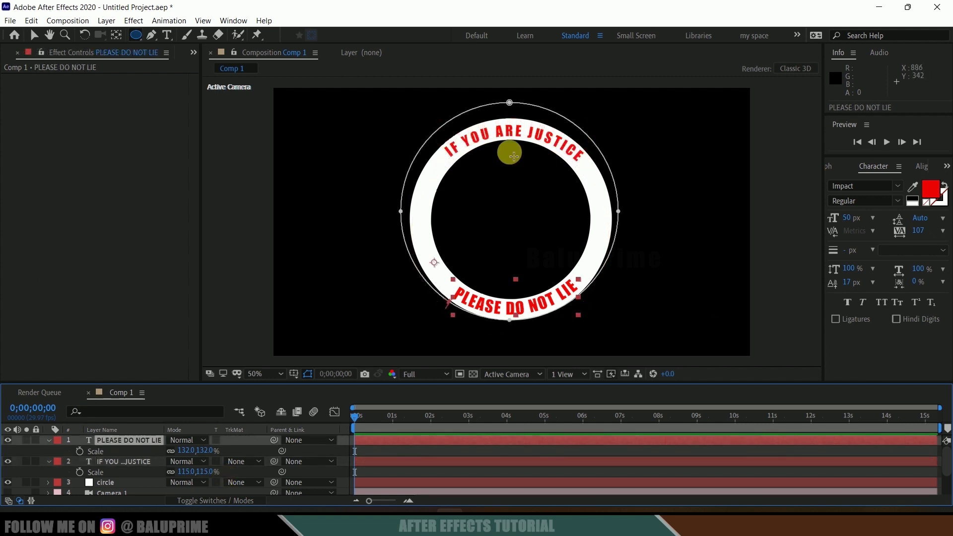
Step: In the Element effect, assign IF YOU ARE JUSTICE as Path Layer 3 and PLEASE DO NOT LIE as Path Layer 4
{"action": "scroll", "coordinate": [136, 469], "scroll_direction": "down", "scroll_amount": 2}
{"action": "left_click", "coordinate": [124, 467]}
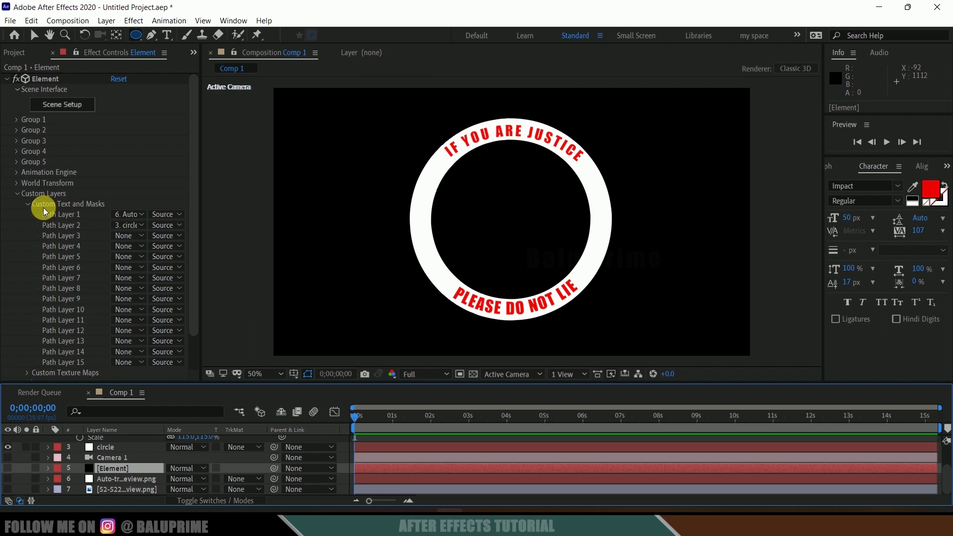
{"action": "left_click", "coordinate": [127, 236]}
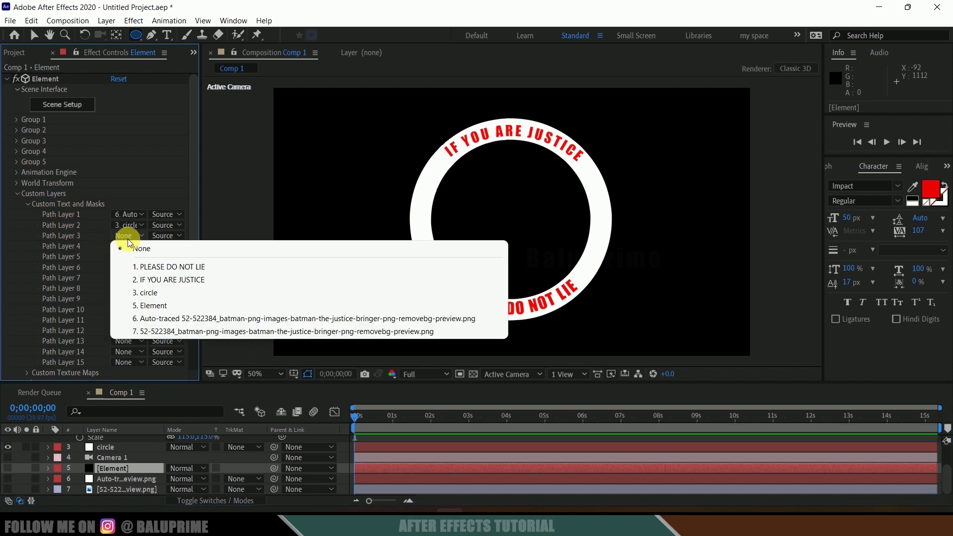
{"action": "left_click", "coordinate": [170, 280]}
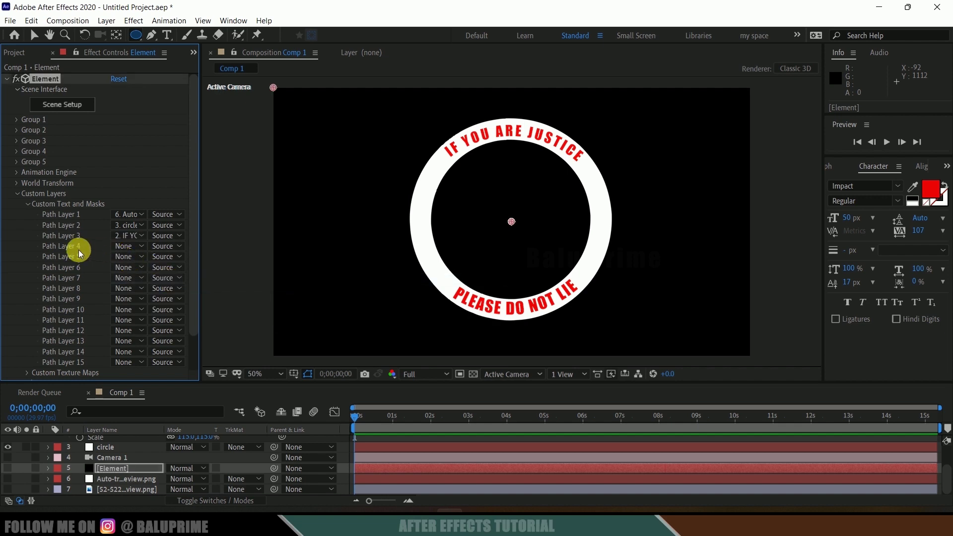
{"action": "left_click", "coordinate": [139, 252]}
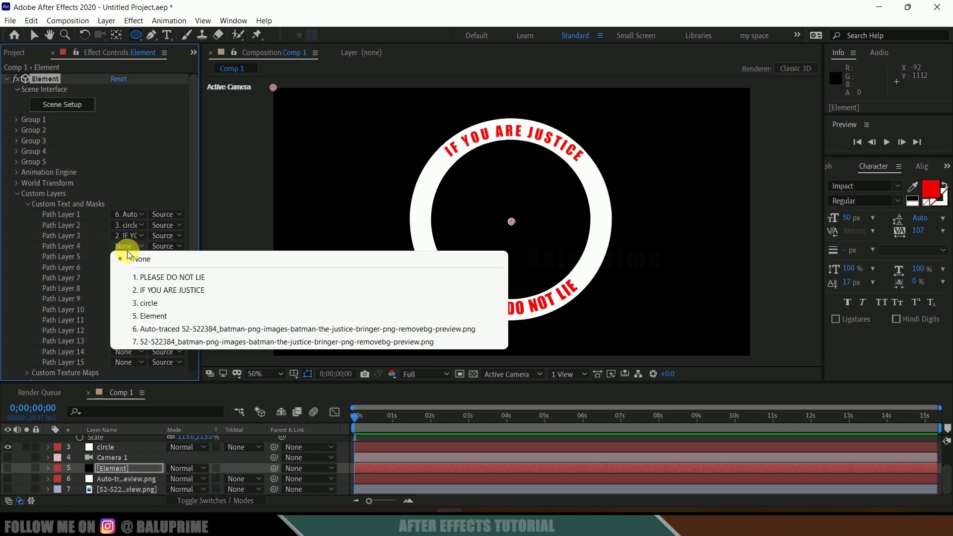
{"action": "left_click", "coordinate": [168, 277]}
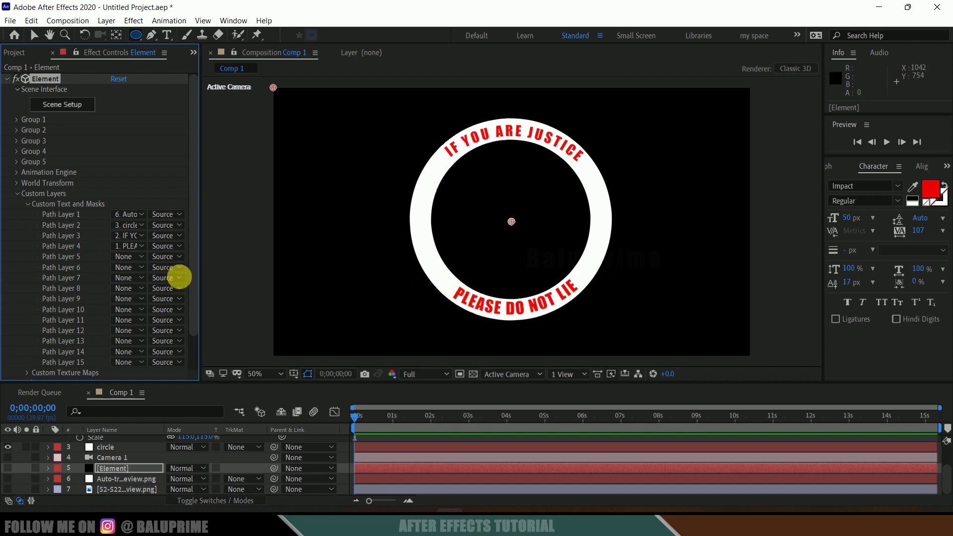
Step: Hide the circle, IF YOU ARE JUSTICE and PLEASE DO NOT LIE layers in the composition
{"action": "scroll", "coordinate": [120, 460], "scroll_direction": "up", "scroll_amount": 3}
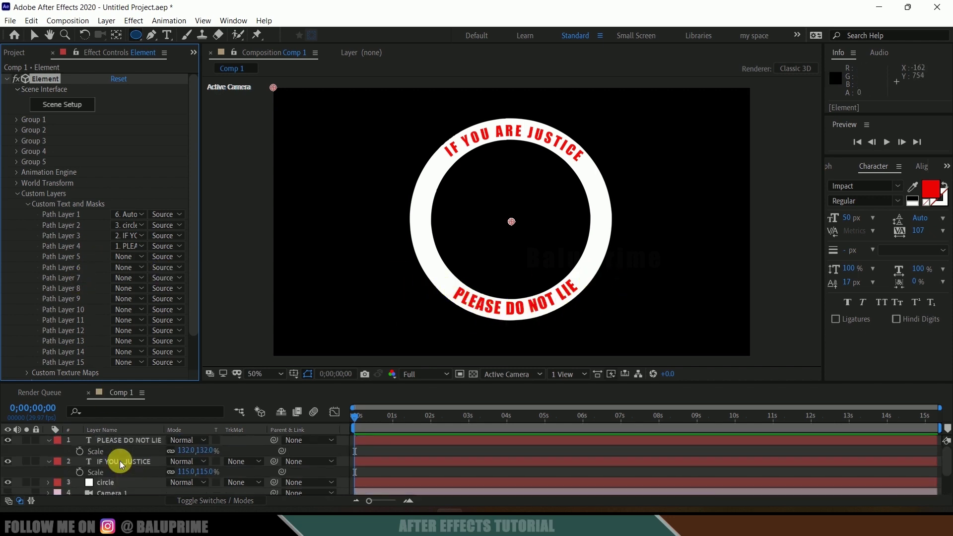
{"action": "left_click", "coordinate": [8, 482]}
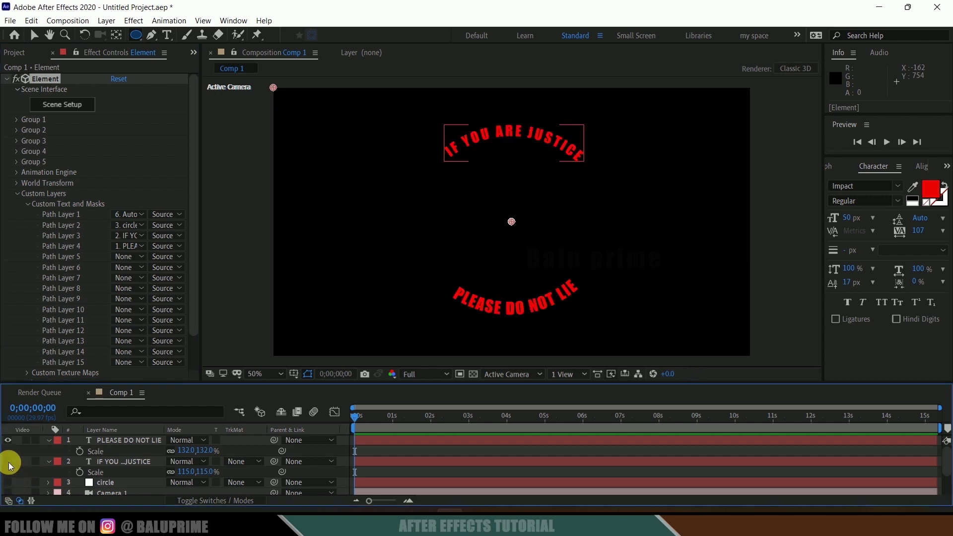
{"action": "left_click", "coordinate": [9, 462]}
{"action": "left_click", "coordinate": [7, 440]}
{"action": "scroll", "coordinate": [114, 444], "scroll_direction": "down", "scroll_amount": 3}
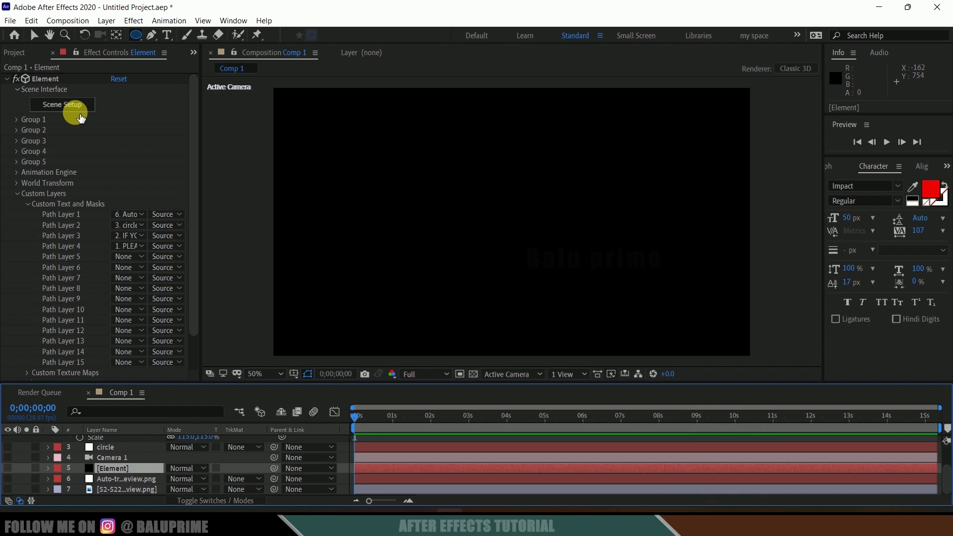
Step: Open Element's Scene Setup and rename the existing extrusion model as batman
{"action": "left_click", "coordinate": [75, 107]}
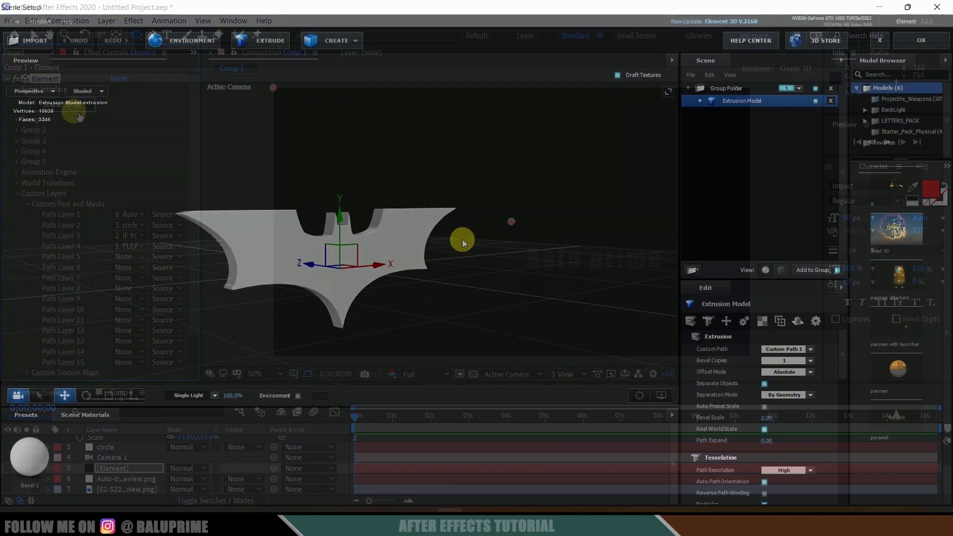
{"action": "left_click_drag", "start_coordinate": [462, 239], "coordinate": [473, 251]}
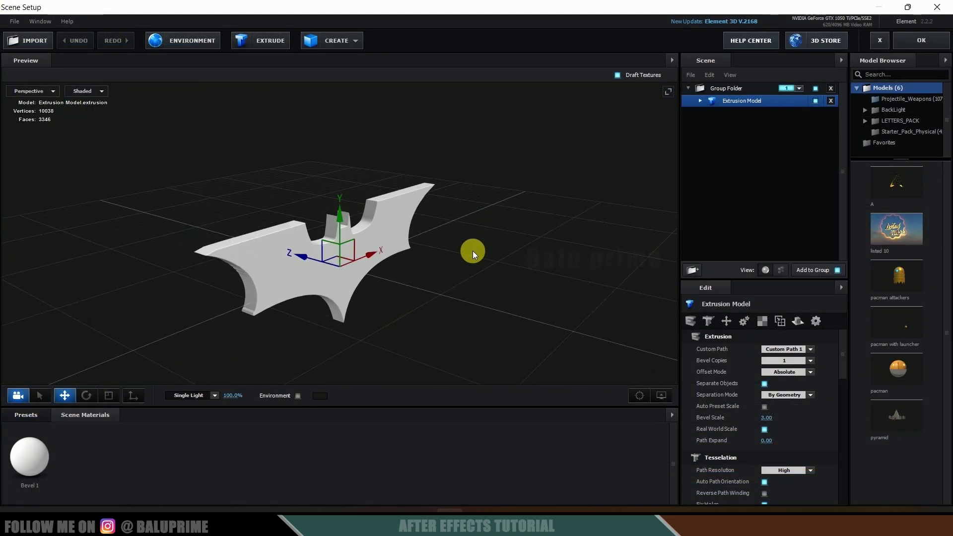
{"action": "right_click", "coordinate": [734, 100]}
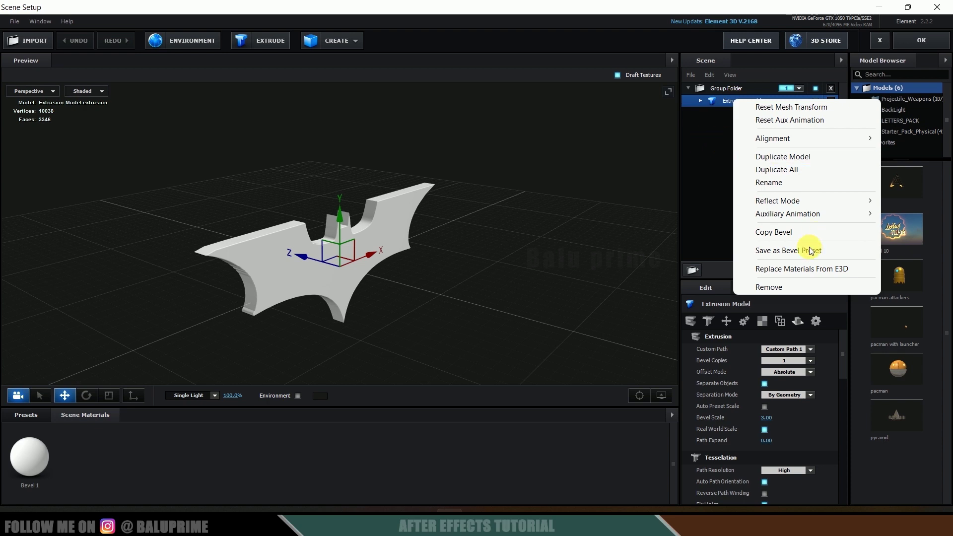
{"action": "left_click", "coordinate": [772, 182]}
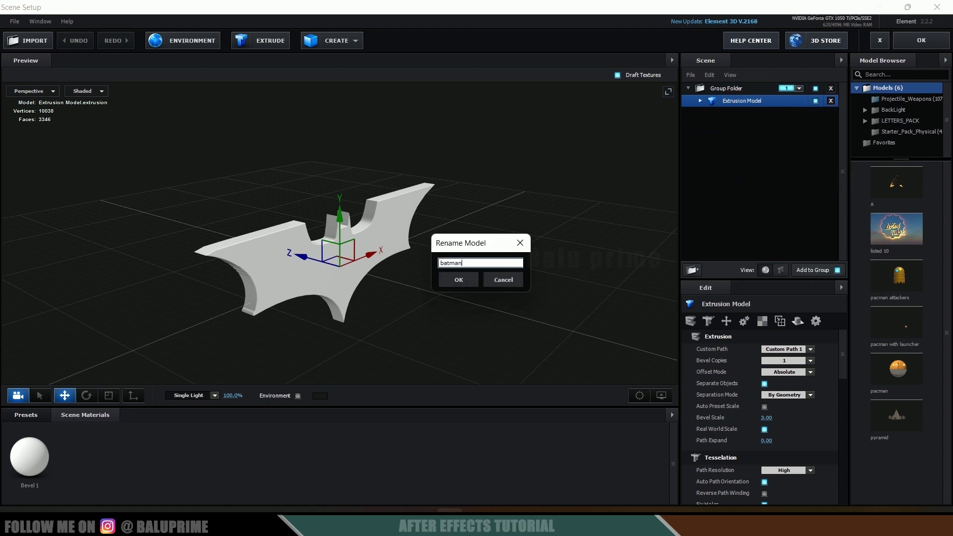
{"action": "key", "text": "Return"}
Step: Duplicate the batman model and set the copy's custom path to Custom Path 2
{"action": "right_click", "coordinate": [734, 95]}
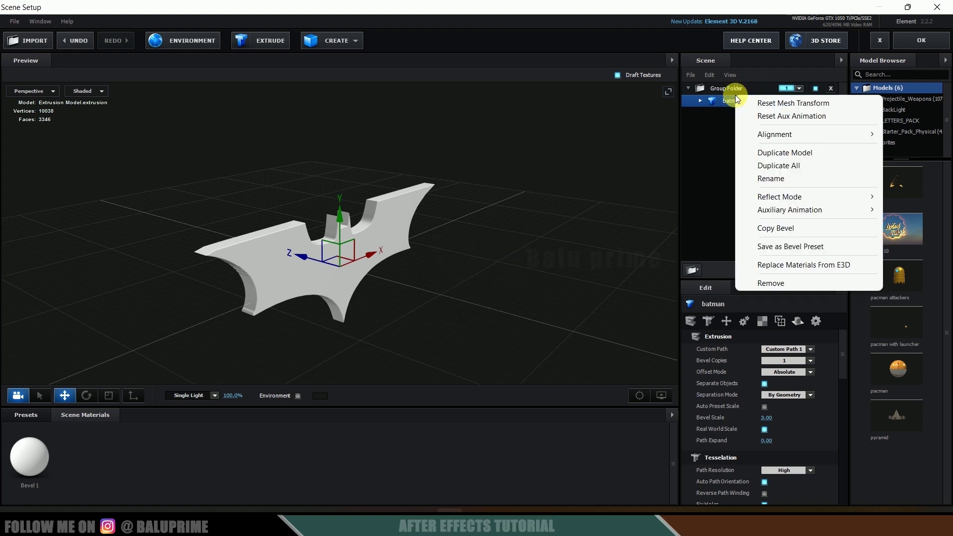
{"action": "left_click", "coordinate": [780, 154]}
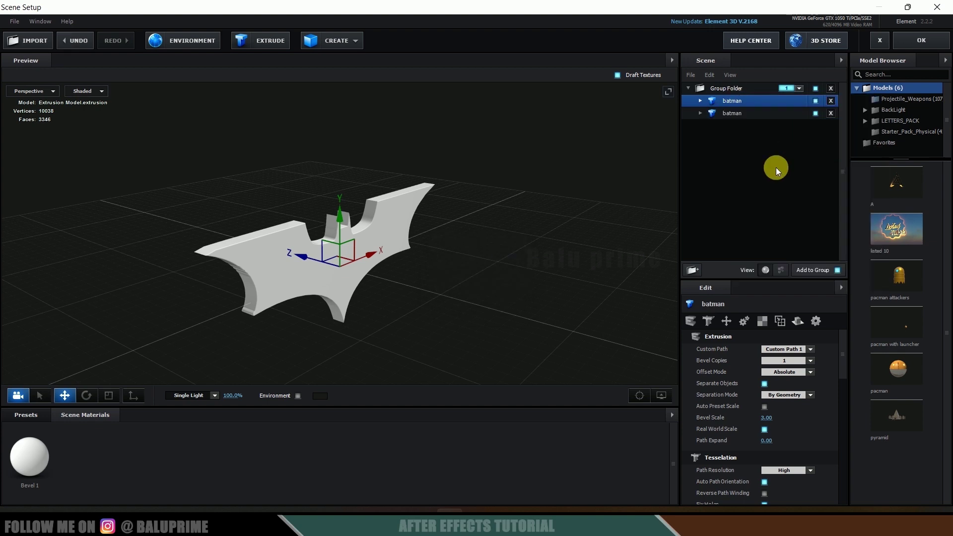
{"action": "left_click", "coordinate": [738, 112]}
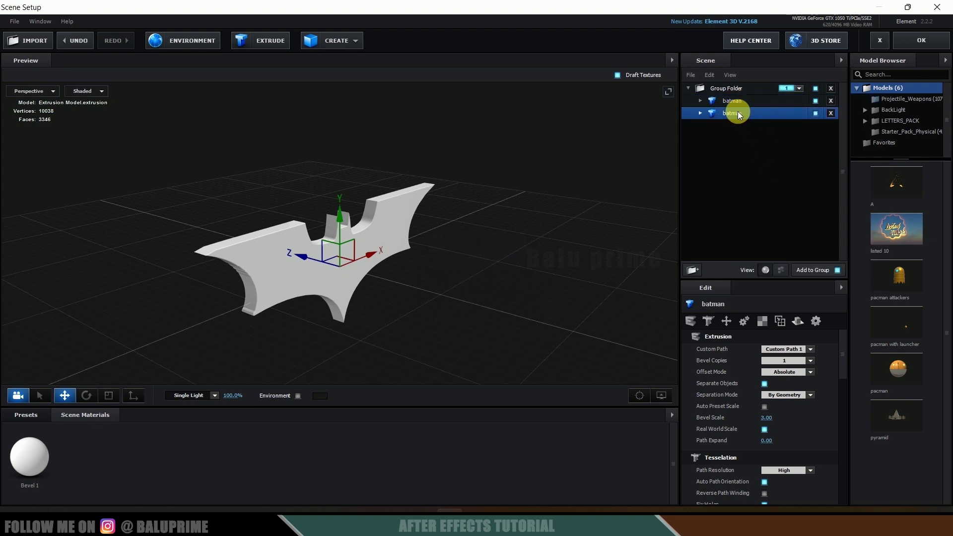
{"action": "left_click", "coordinate": [789, 350]}
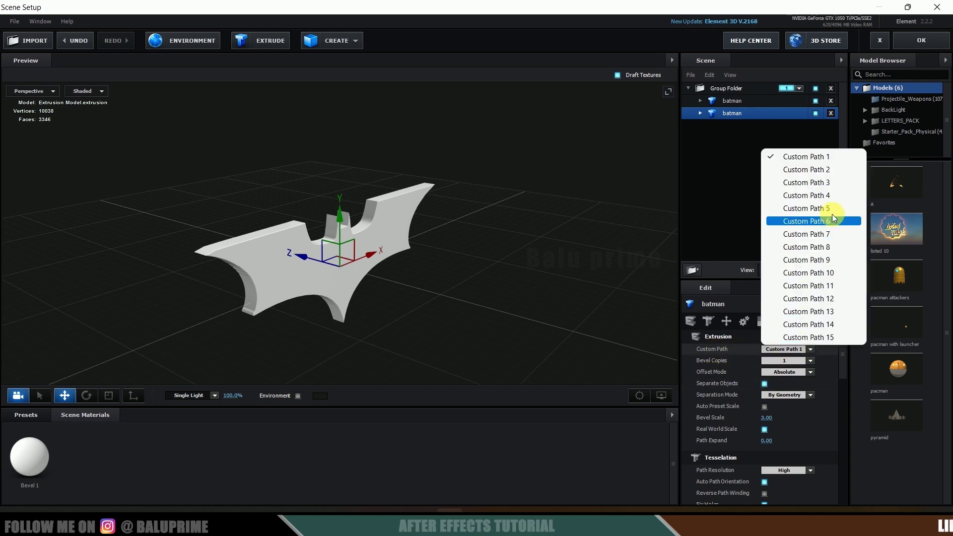
{"action": "left_click", "coordinate": [813, 170]}
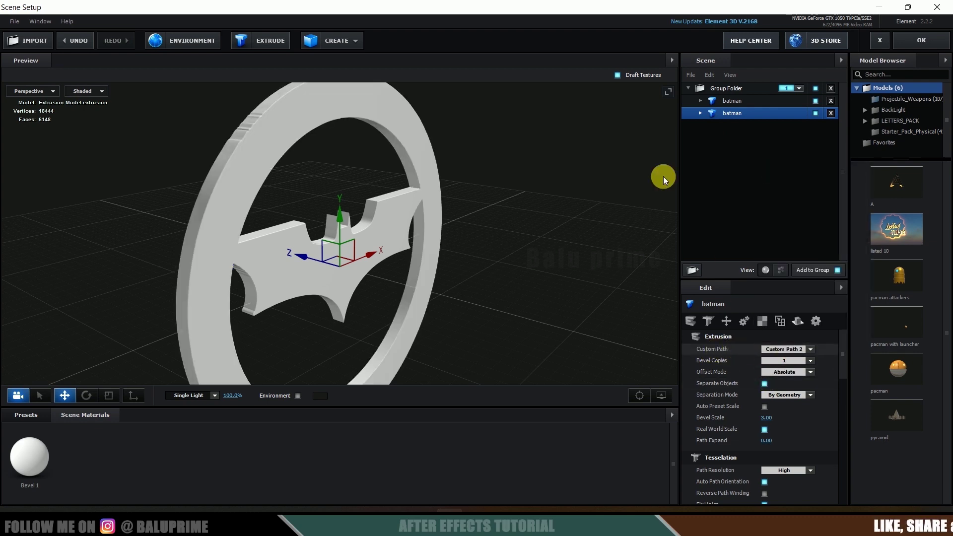
Step: Rename the duplicated batman model that forms the ring as circle
{"action": "right_click", "coordinate": [733, 114]}
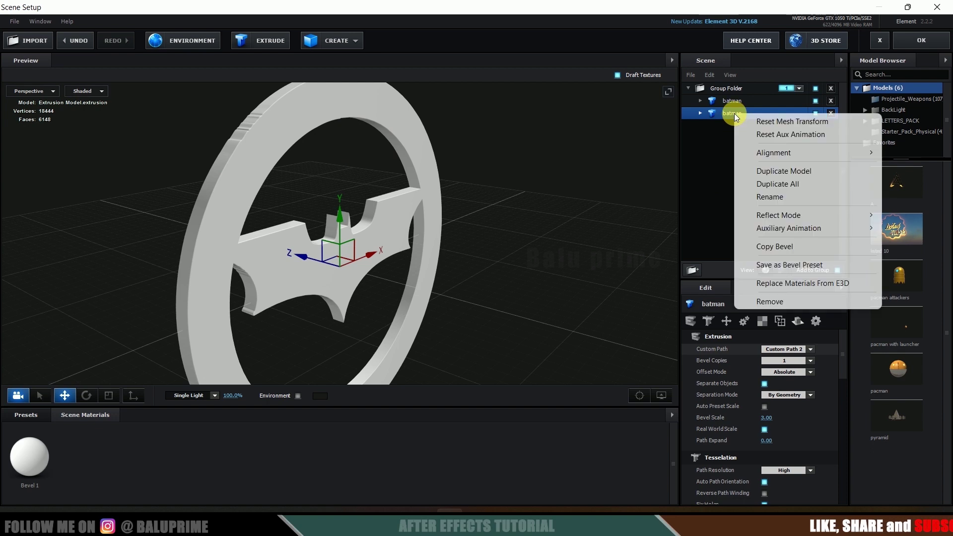
{"action": "left_click", "coordinate": [769, 198]}
{"action": "type", "text": "circle"}
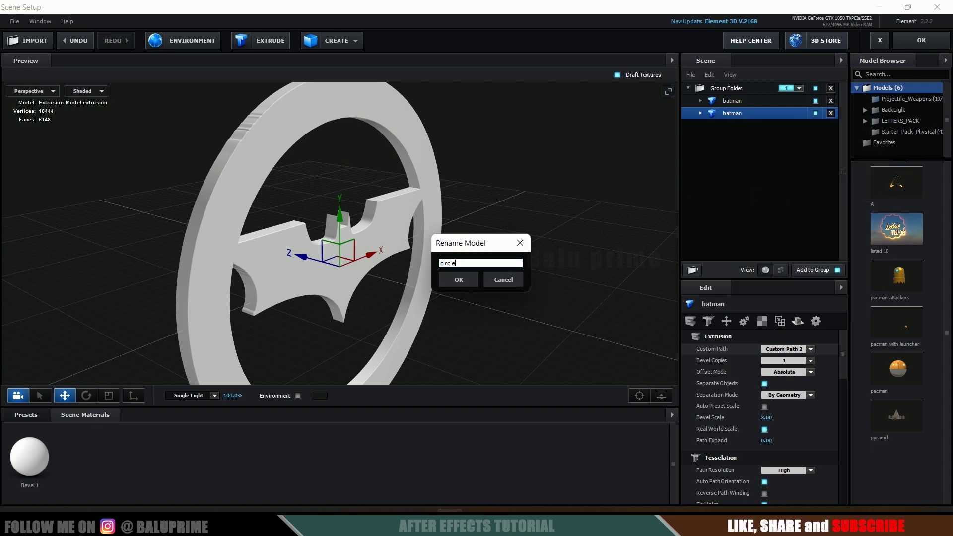
{"action": "key", "text": "Return"}
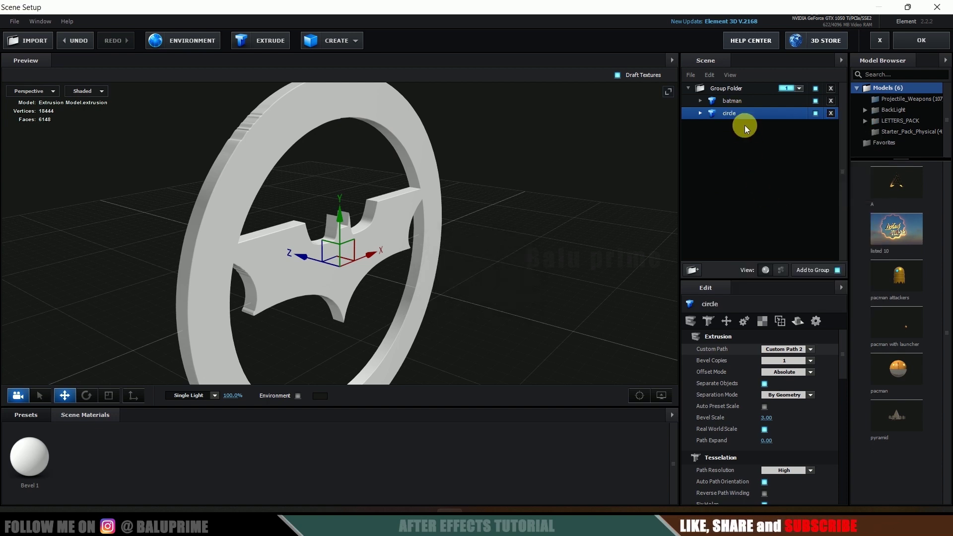
Step: Duplicate the circle model, set the copy to Custom Path 3 and shift it slightly forward along Z
{"action": "right_click", "coordinate": [737, 114]}
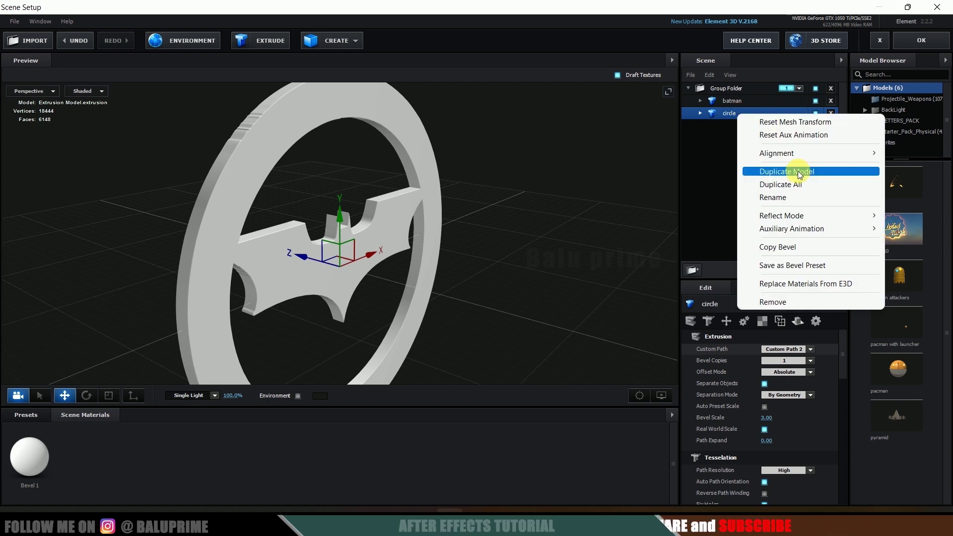
{"action": "left_click", "coordinate": [797, 171]}
{"action": "left_click", "coordinate": [744, 125]}
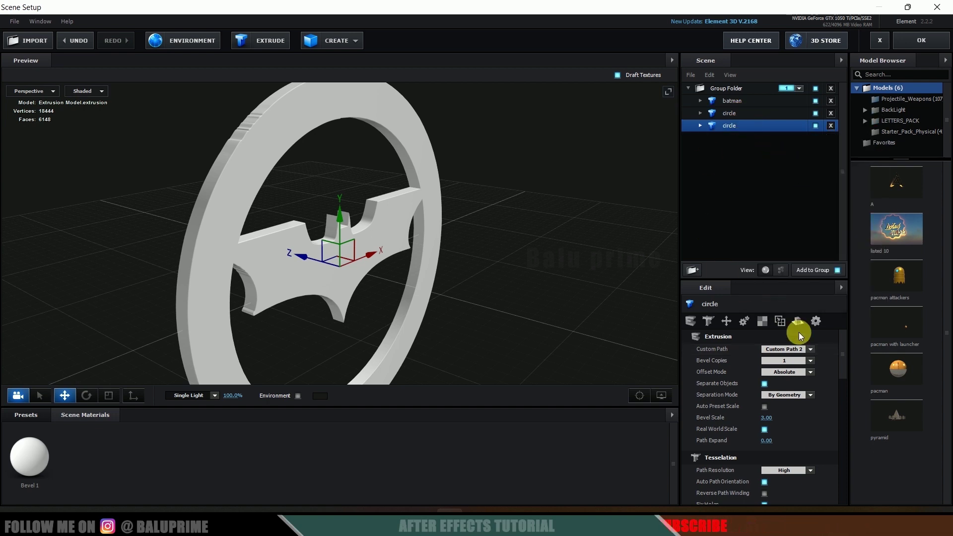
{"action": "left_click", "coordinate": [797, 348]}
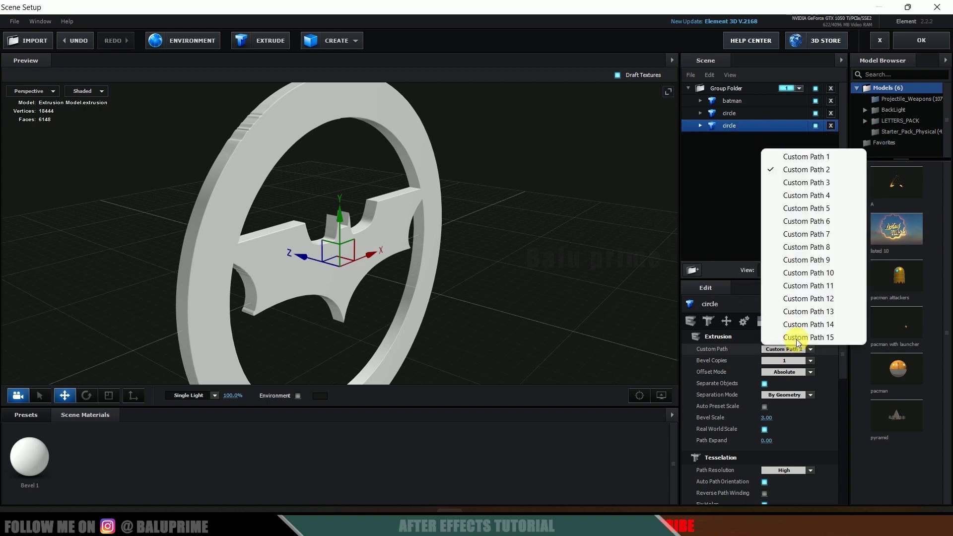
{"action": "left_click", "coordinate": [794, 182]}
{"action": "left_click_drag", "start_coordinate": [308, 257], "coordinate": [314, 260]}
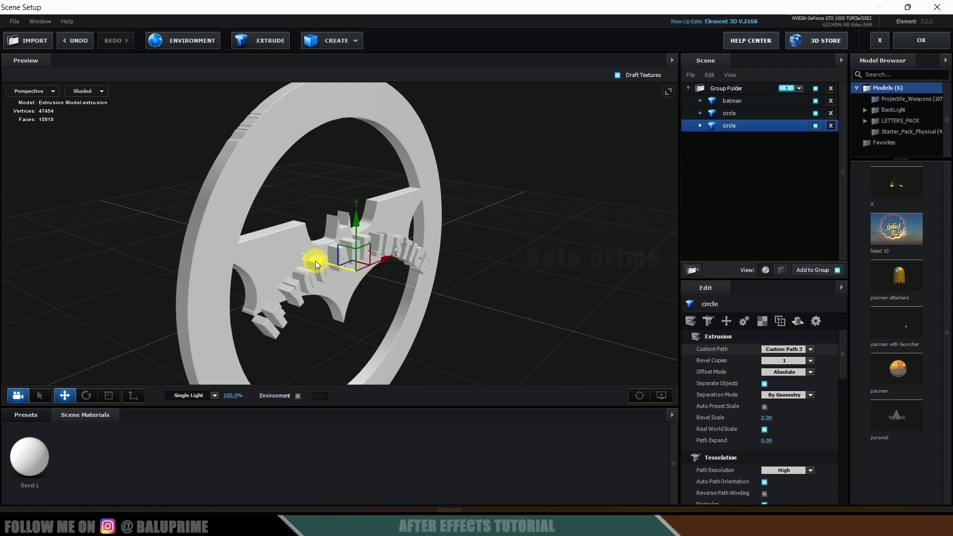
Step: Rename the duplicated circle model with the IF YOU ARE JUSTICE text as text 1
{"action": "right_click", "coordinate": [737, 127]}
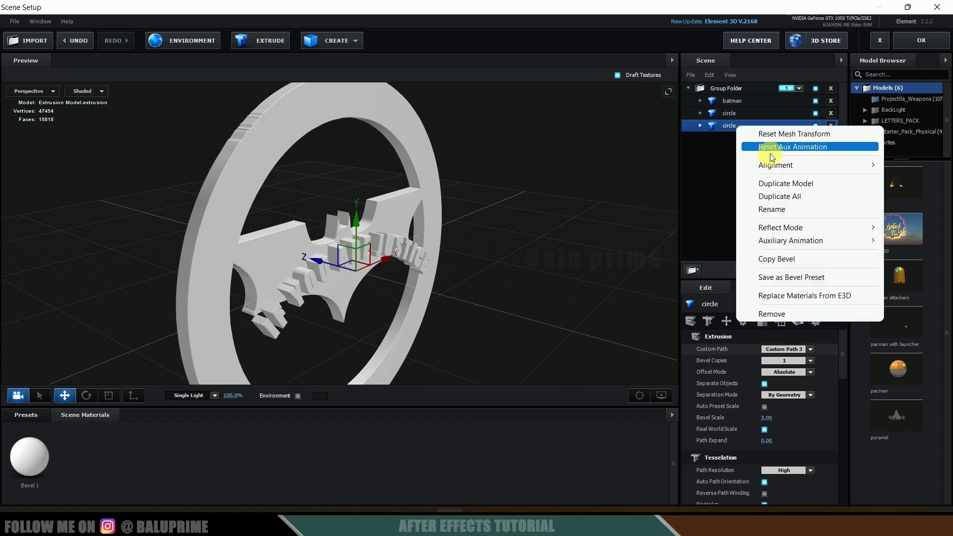
{"action": "left_click", "coordinate": [785, 211]}
{"action": "type", "text": "text 1"}
{"action": "key", "text": "Return"}
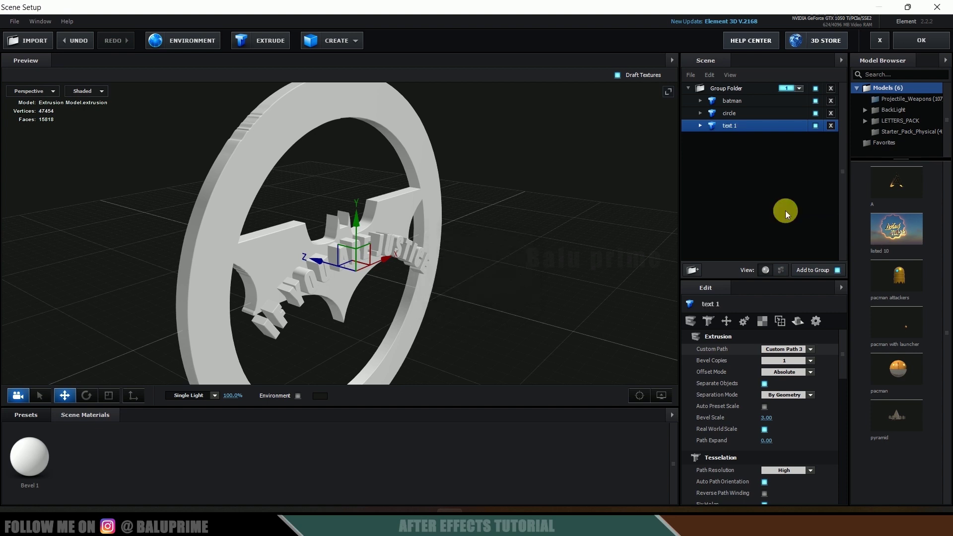
Step: Duplicate the text 1 model, set the copy to Custom Path 4 and move it down along Y
{"action": "right_click", "coordinate": [737, 125]}
{"action": "left_click", "coordinate": [800, 180]}
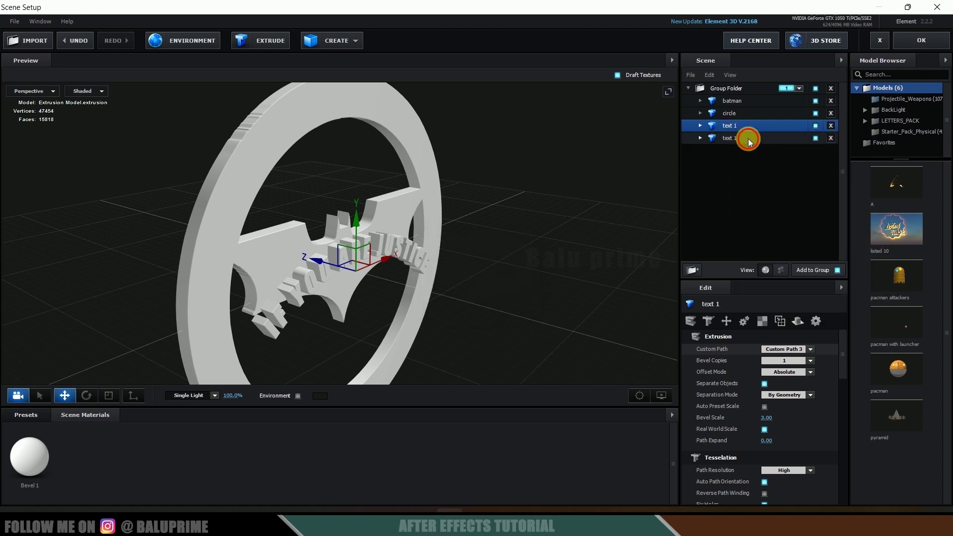
{"action": "left_click", "coordinate": [748, 140]}
{"action": "left_click", "coordinate": [799, 347]}
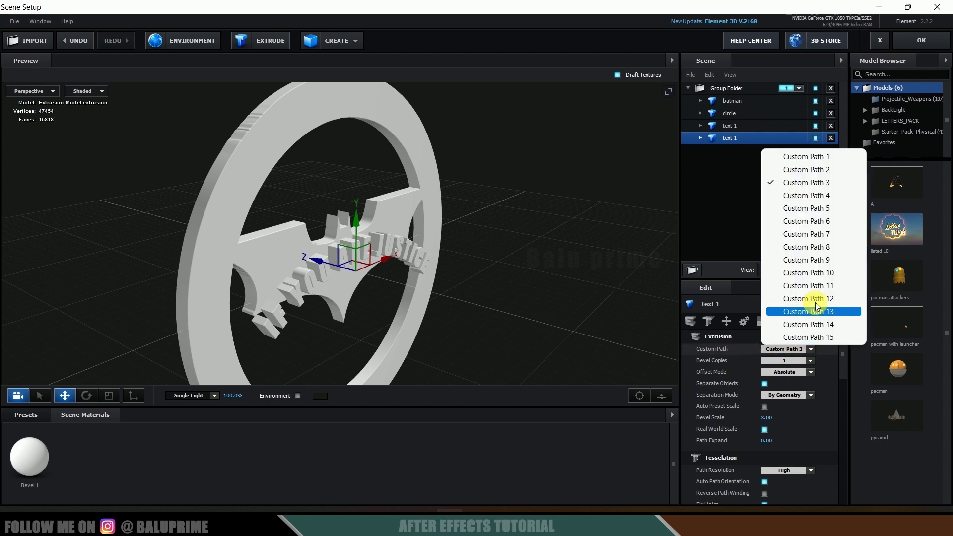
{"action": "left_click", "coordinate": [803, 195]}
{"action": "left_click_drag", "start_coordinate": [360, 216], "coordinate": [358, 264]}
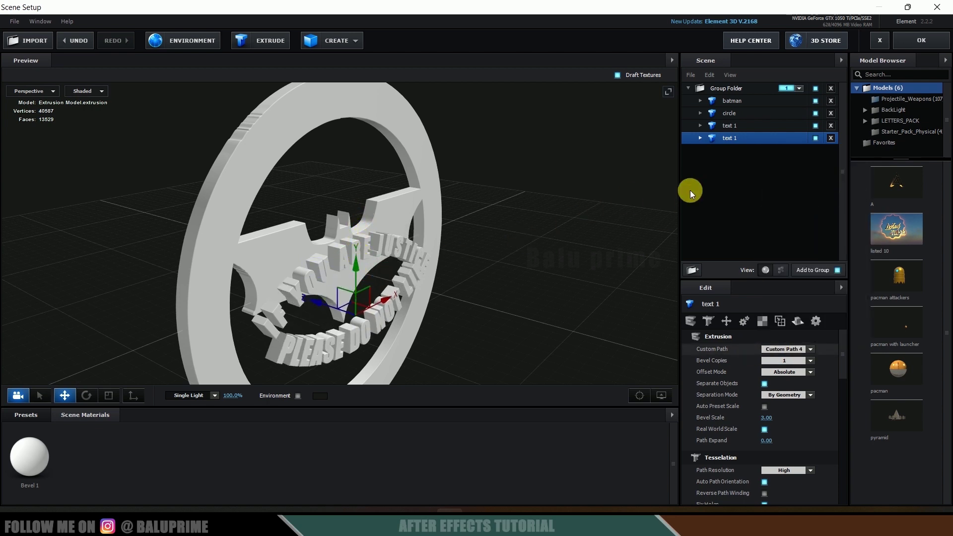
Step: Rename the duplicated model with the PLEASE DO NOT LIE text as text 2
{"action": "right_click", "coordinate": [737, 143]}
{"action": "left_click", "coordinate": [777, 220]}
{"action": "type", "text": "text 2"}
{"action": "key", "text": "Return"}
Step: Switch the preview to the Front view and move text 1 up onto the ring's upper band
{"action": "left_click_drag", "start_coordinate": [675, 277], "coordinate": [529, 238]}
{"action": "scroll", "coordinate": [529, 238], "scroll_direction": "down", "scroll_amount": 3}
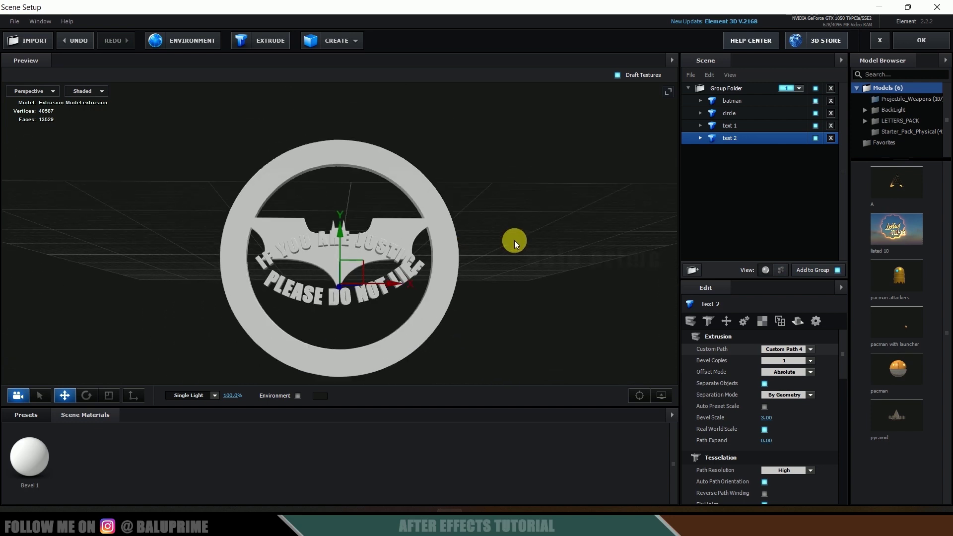
{"action": "left_click", "coordinate": [740, 129]}
{"action": "left_click", "coordinate": [52, 91]}
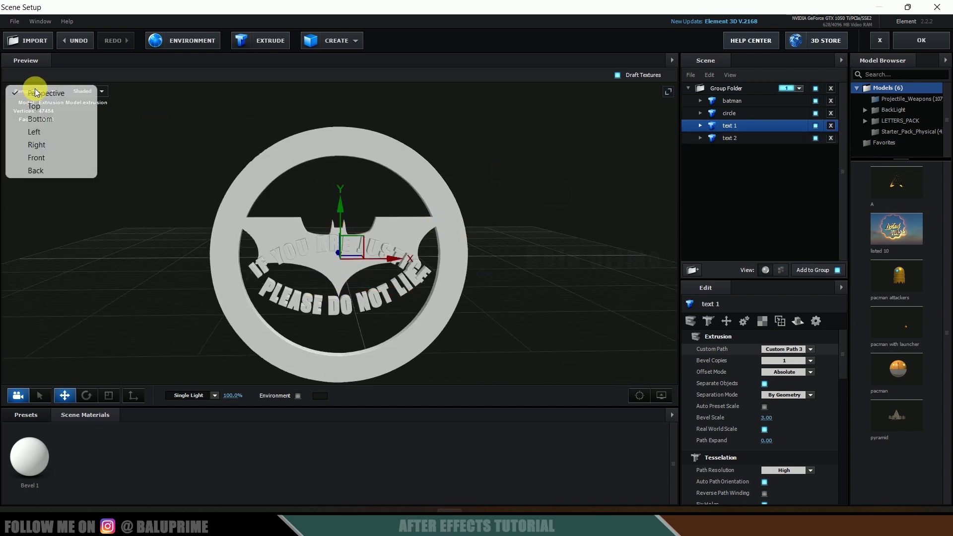
{"action": "left_click", "coordinate": [42, 156]}
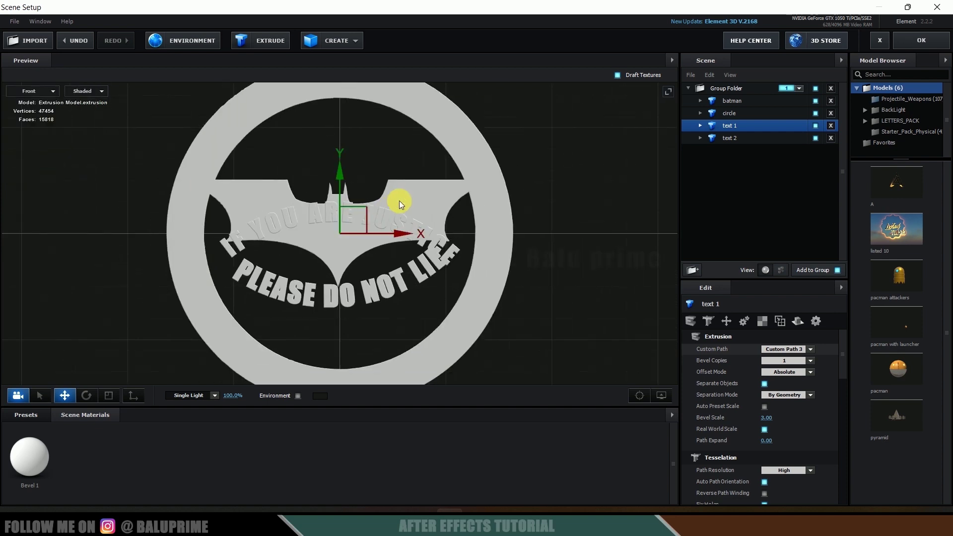
{"action": "left_click_drag", "start_coordinate": [340, 103], "coordinate": [345, 76]}
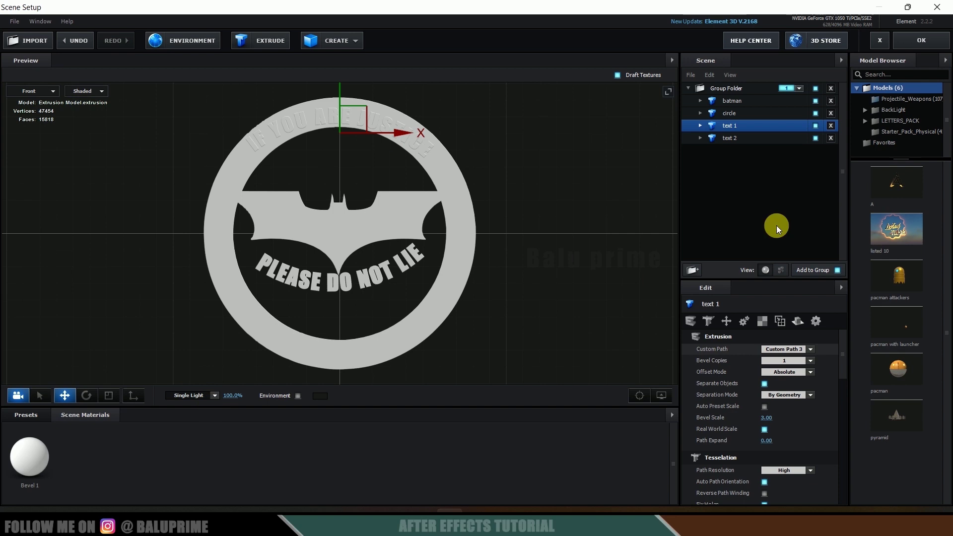
Step: Apply a white material from the Physical presets to text 1 and nudge the model slightly upward
{"action": "left_click", "coordinate": [28, 419]}
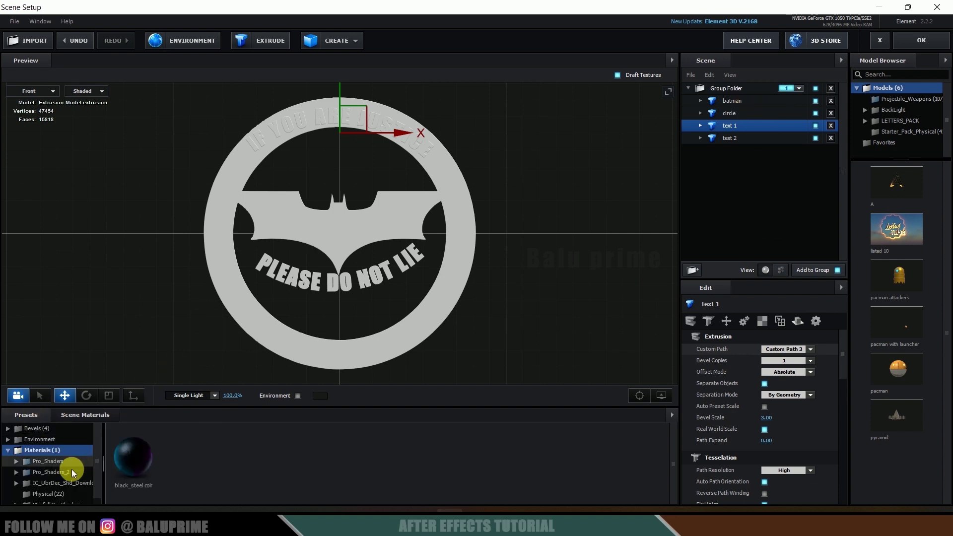
{"action": "left_click", "coordinate": [49, 493]}
{"action": "left_click", "coordinate": [730, 125]}
{"action": "left_click_drag", "start_coordinate": [306, 463], "coordinate": [743, 135]}
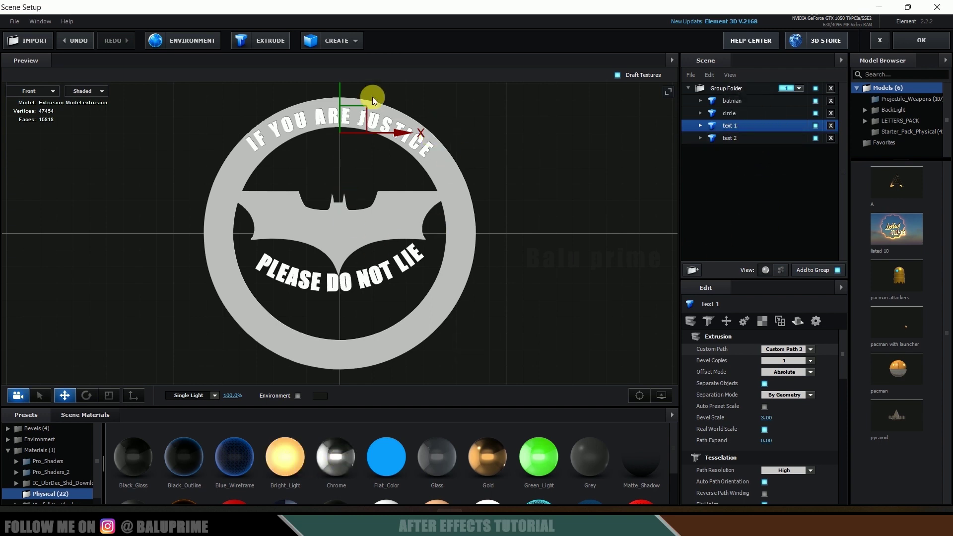
{"action": "left_click_drag", "start_coordinate": [341, 87], "coordinate": [343, 85]}
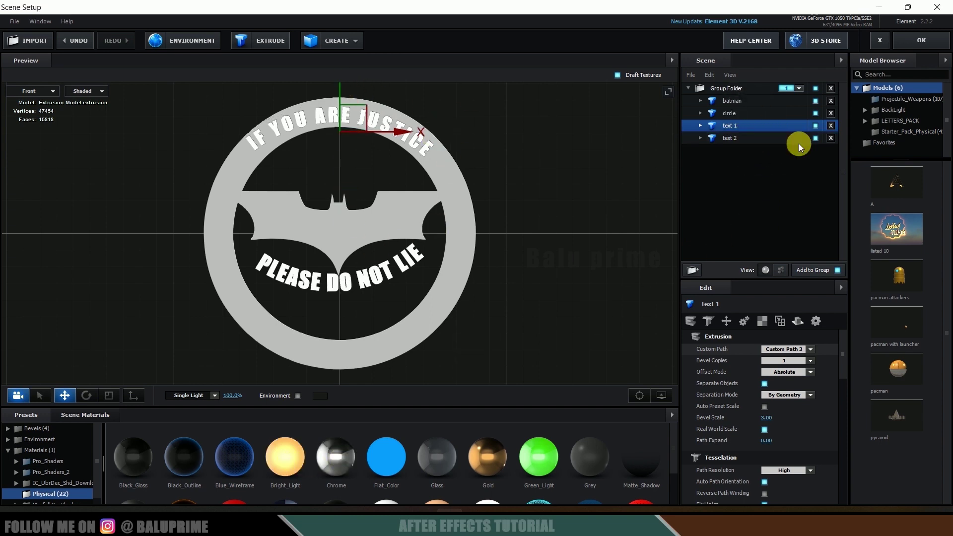
Step: Move text 2 down onto the ring's lower band, nudge it slightly along X and set its Z orientation to 357.8°
{"action": "left_click", "coordinate": [732, 138]}
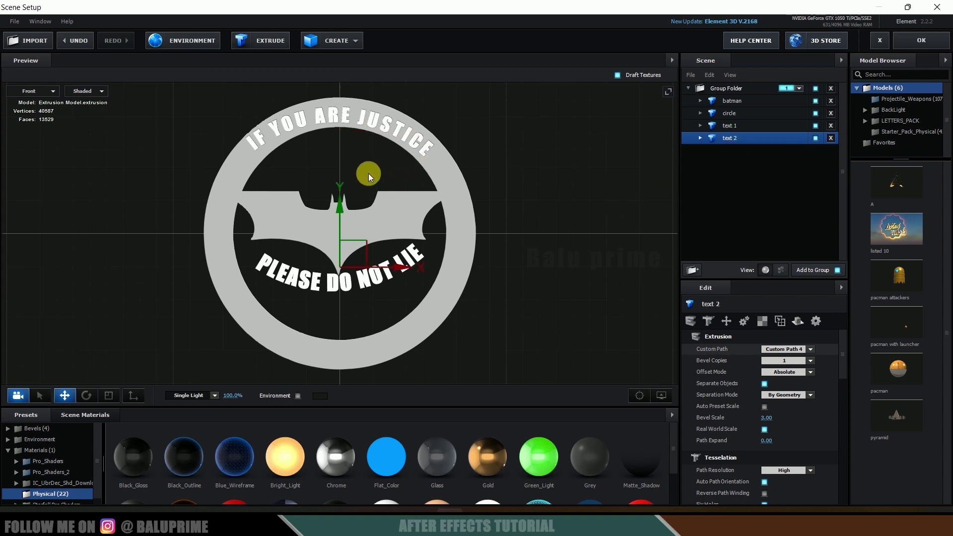
{"action": "left_click_drag", "start_coordinate": [340, 209], "coordinate": [347, 282]}
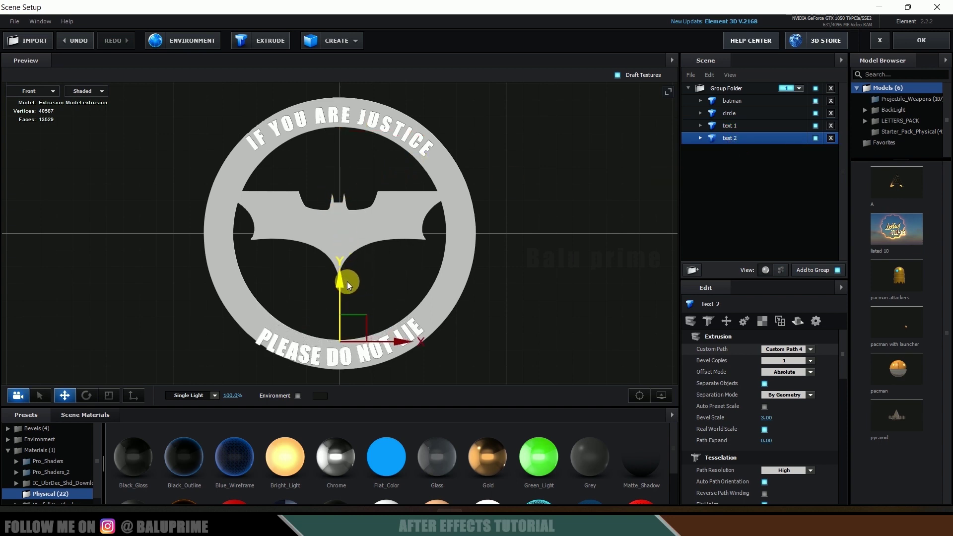
{"action": "left_click_drag", "start_coordinate": [403, 342], "coordinate": [410, 342]}
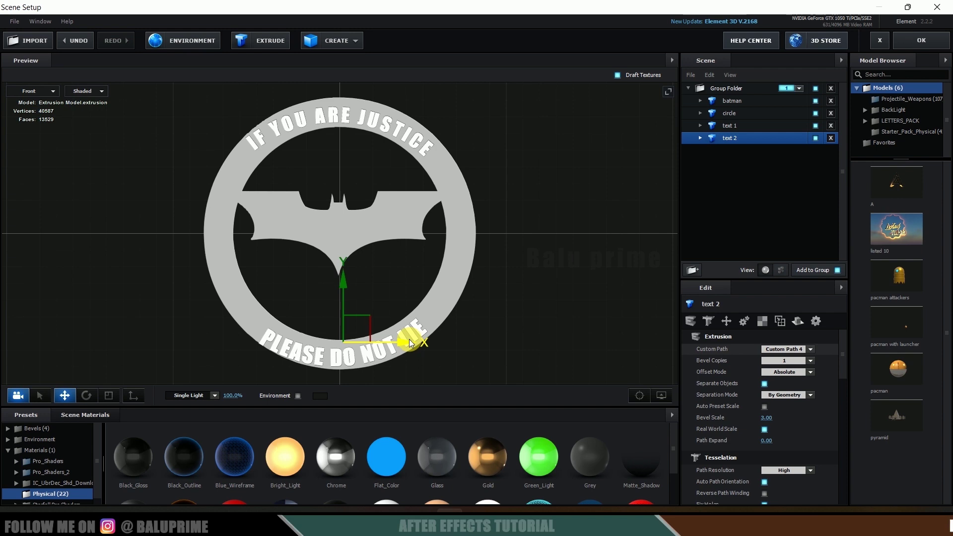
{"action": "key", "text": "e"}
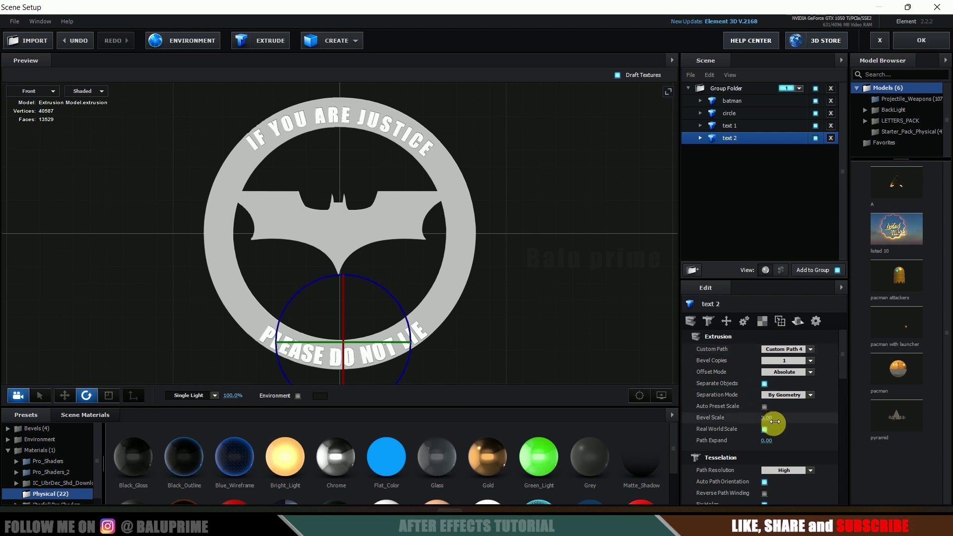
{"action": "scroll", "coordinate": [769, 437], "scroll_direction": "down", "scroll_amount": 5}
{"action": "scroll", "coordinate": [765, 459], "scroll_direction": "down", "scroll_amount": 2}
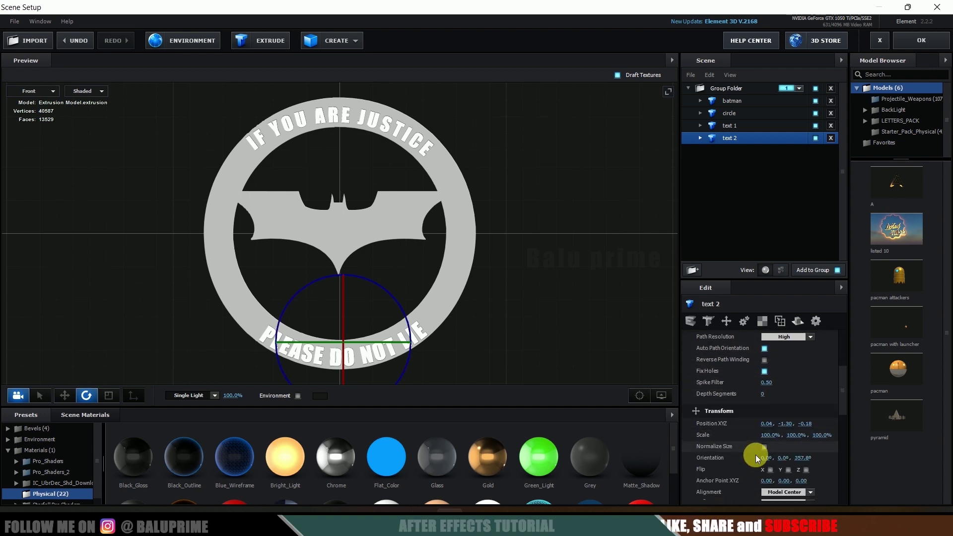
{"action": "mouse_move", "coordinate": [809, 455]}
{"action": "left_mouse_down"}
{"action": "mouse_move", "coordinate": [791, 453]}
{"action": "mouse_move", "coordinate": [810, 453]}
{"action": "left_mouse_up"}
Step: Scale text 1 to 90%, raise it to Y 1.27 and set its Z orientation to 2° to centre it on the band
{"action": "left_click", "coordinate": [380, 128]}
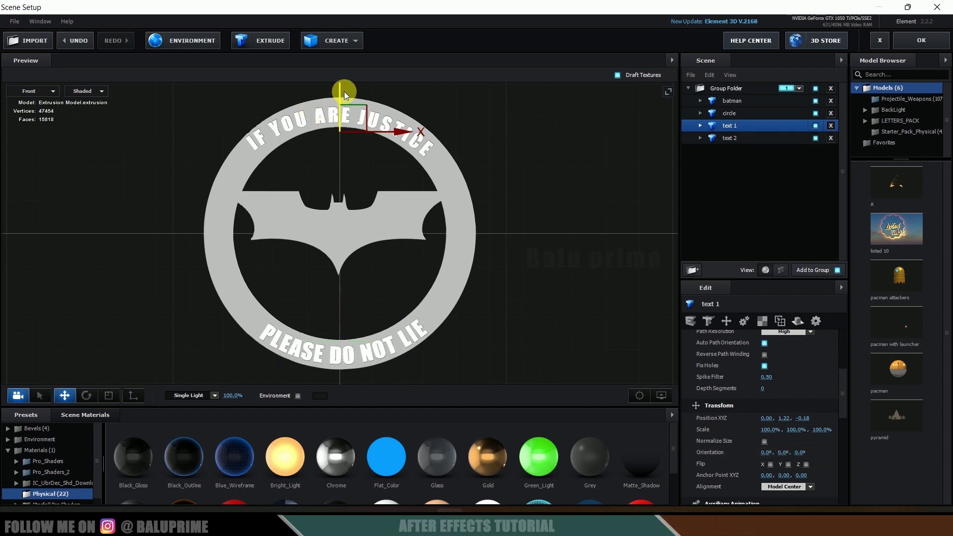
{"action": "left_click_drag", "start_coordinate": [779, 429], "coordinate": [757, 429]}
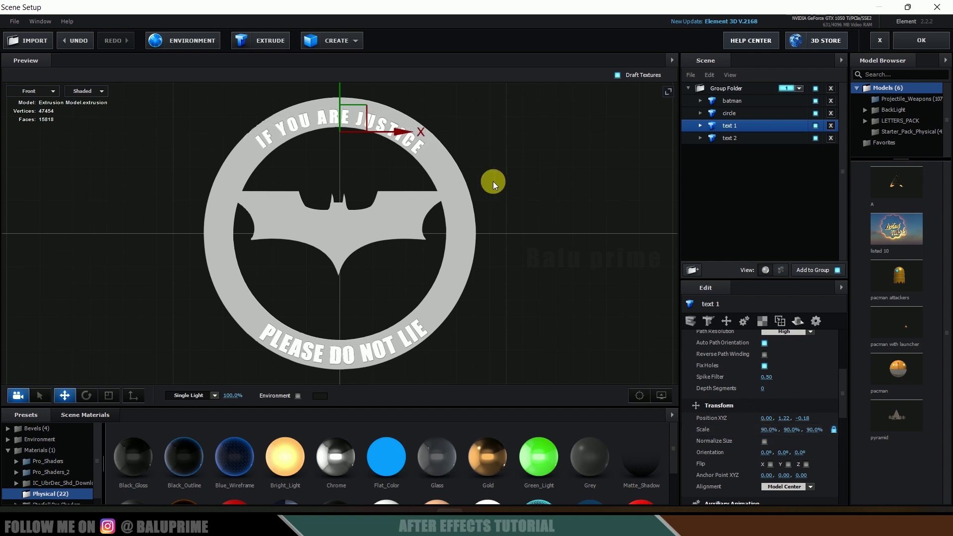
{"action": "left_click_drag", "start_coordinate": [339, 97], "coordinate": [338, 89]}
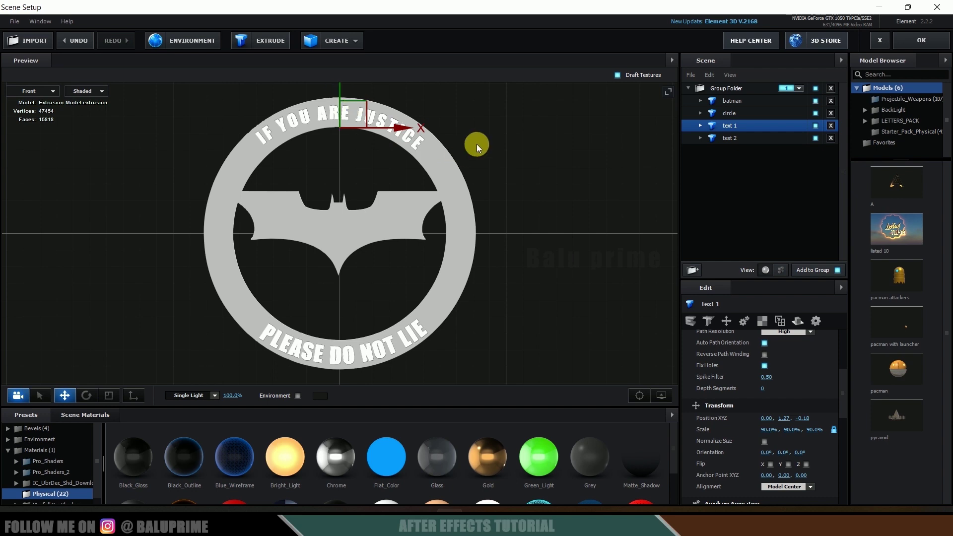
{"action": "key", "text": "e"}
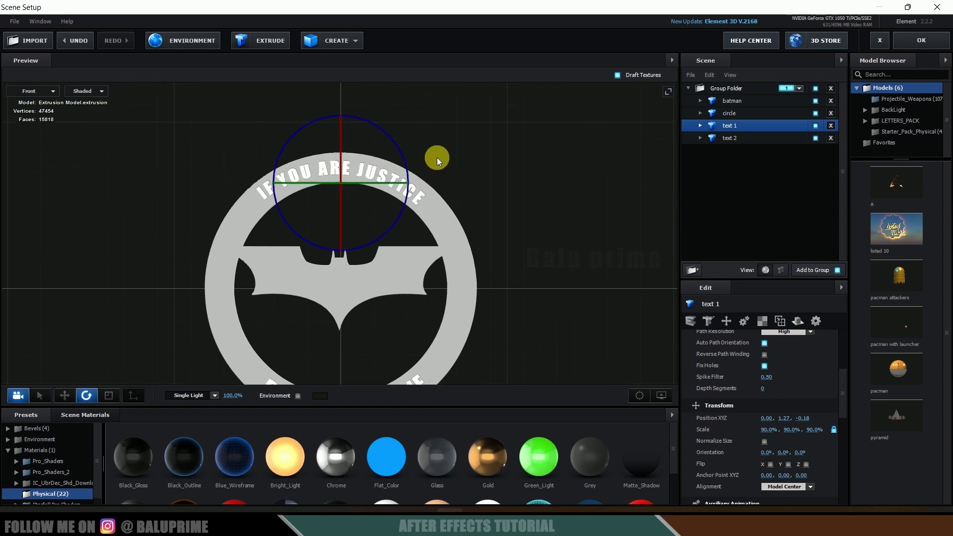
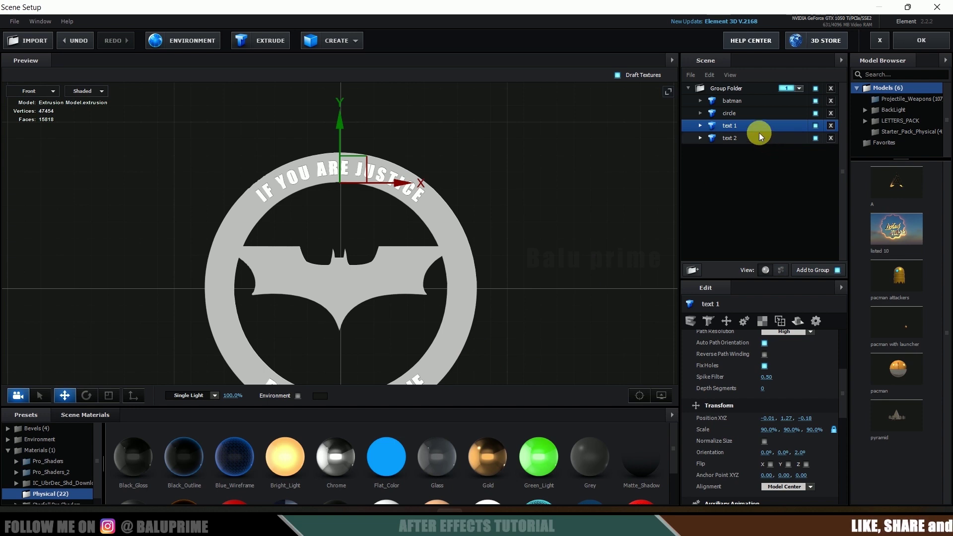
Step: Scale the batman model to 78% and move it down to about Y -0.29 inside the ring
{"action": "left_click", "coordinate": [741, 114]}
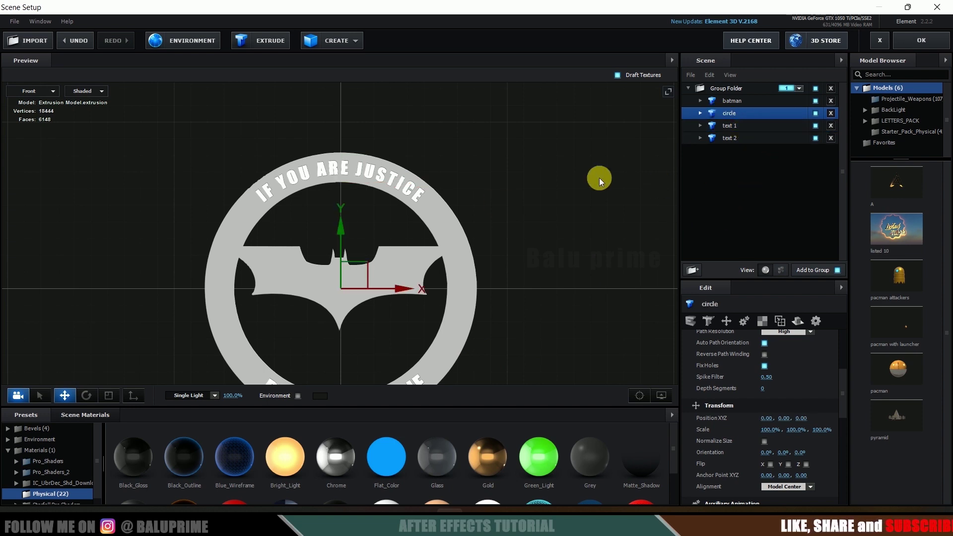
{"action": "left_click", "coordinate": [745, 99]}
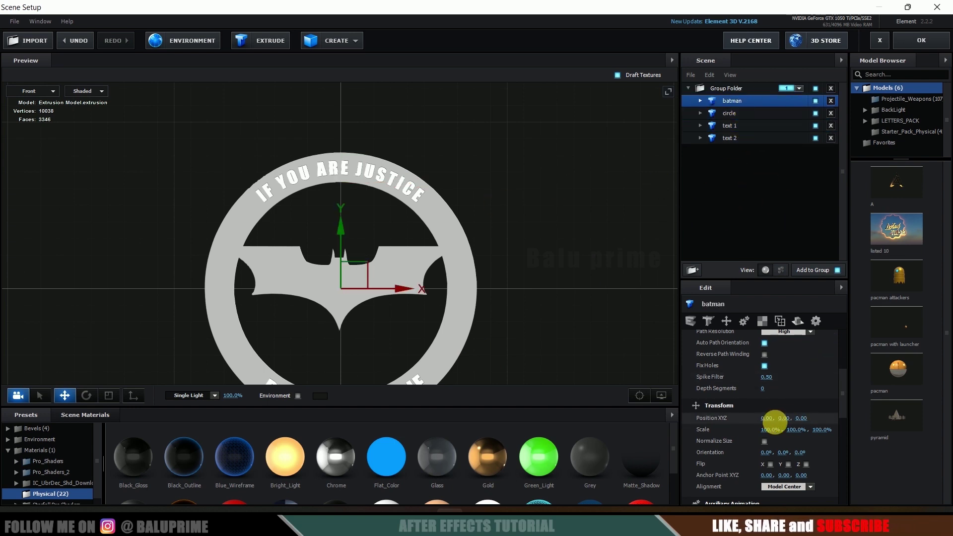
{"action": "left_click_drag", "start_coordinate": [773, 431], "coordinate": [755, 433]}
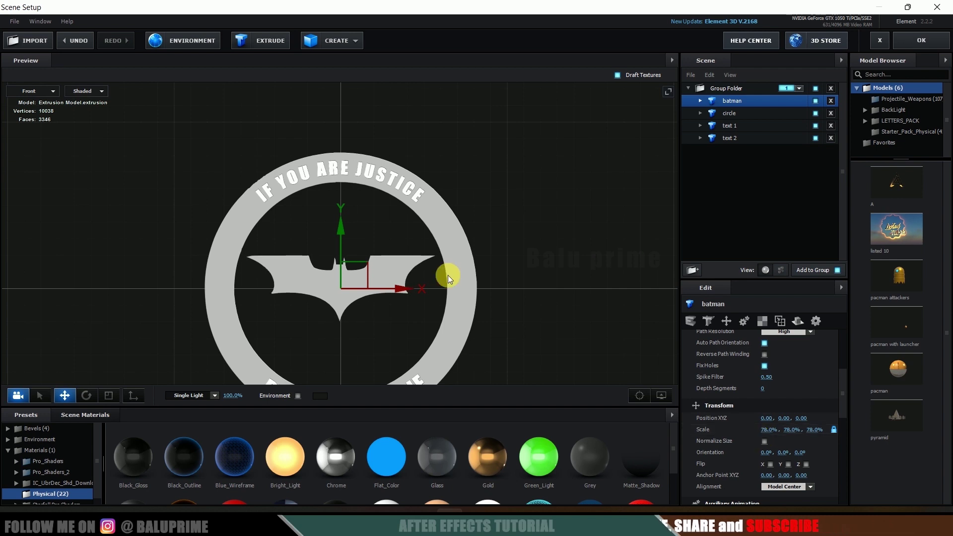
{"action": "scroll", "coordinate": [454, 269], "scroll_direction": "down", "scroll_amount": 2}
{"action": "left_click_drag", "start_coordinate": [343, 221], "coordinate": [342, 232]}
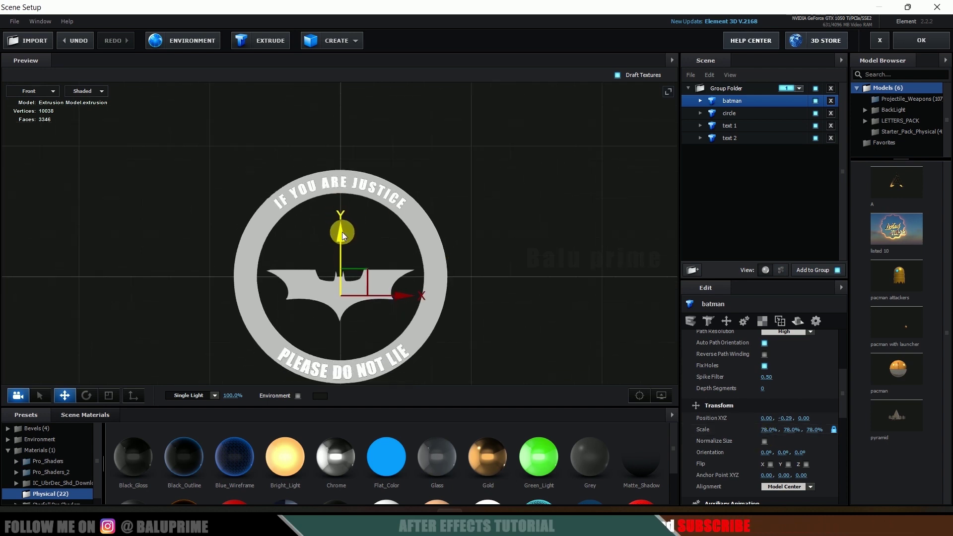
Step: Switch the preview to Perspective and stretch the circle model along Z to about 315.6%
{"action": "left_click", "coordinate": [31, 91]}
{"action": "left_click", "coordinate": [43, 93]}
{"action": "left_click_drag", "start_coordinate": [201, 210], "coordinate": [409, 187]}
{"action": "left_click", "coordinate": [408, 187]}
{"action": "left_click", "coordinate": [727, 114]}
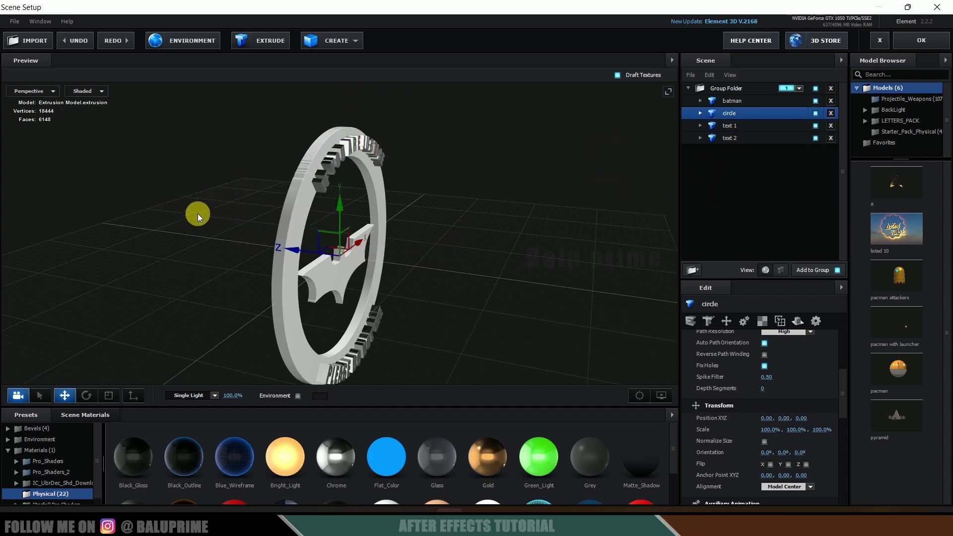
{"action": "scroll", "coordinate": [818, 375], "scroll_direction": "up", "scroll_amount": 5}
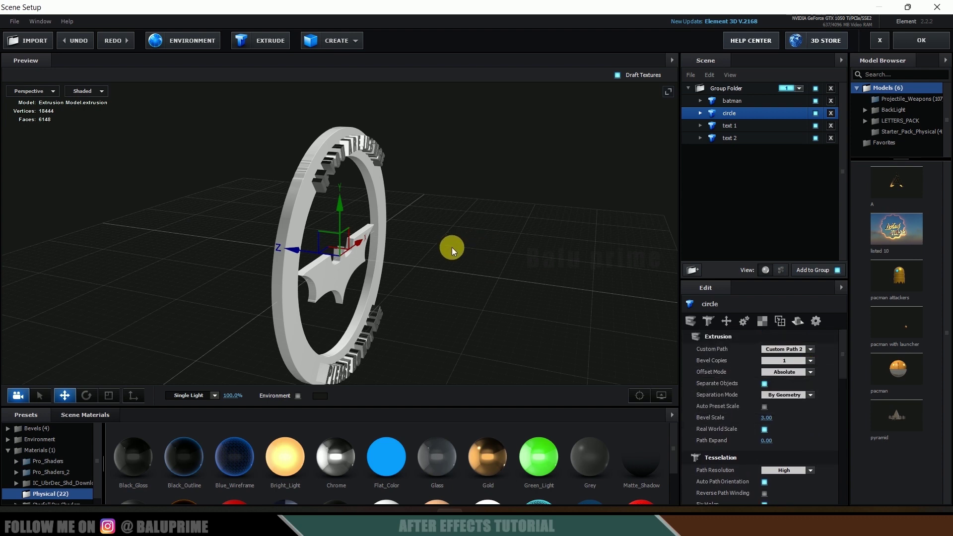
{"action": "key", "text": "r"}
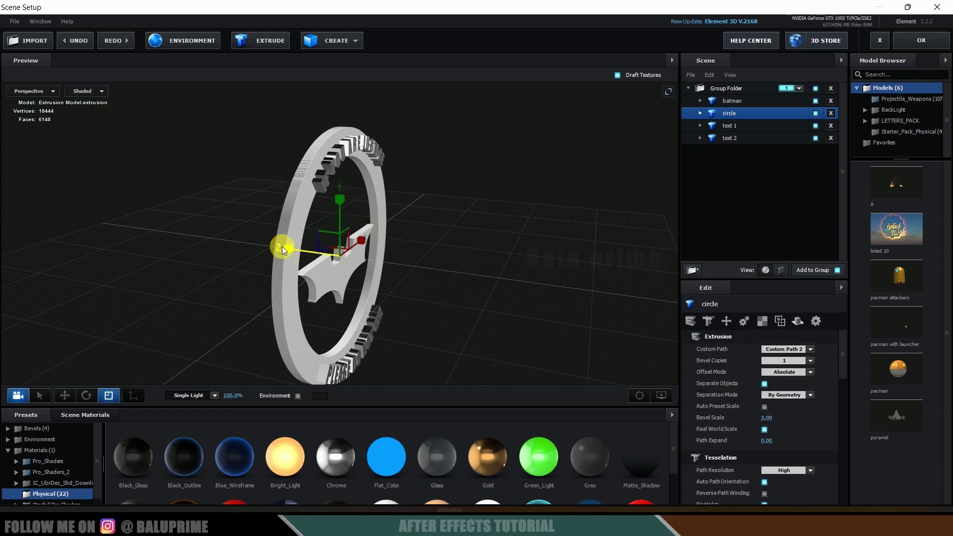
{"action": "left_click_drag", "start_coordinate": [290, 249], "coordinate": [283, 245]}
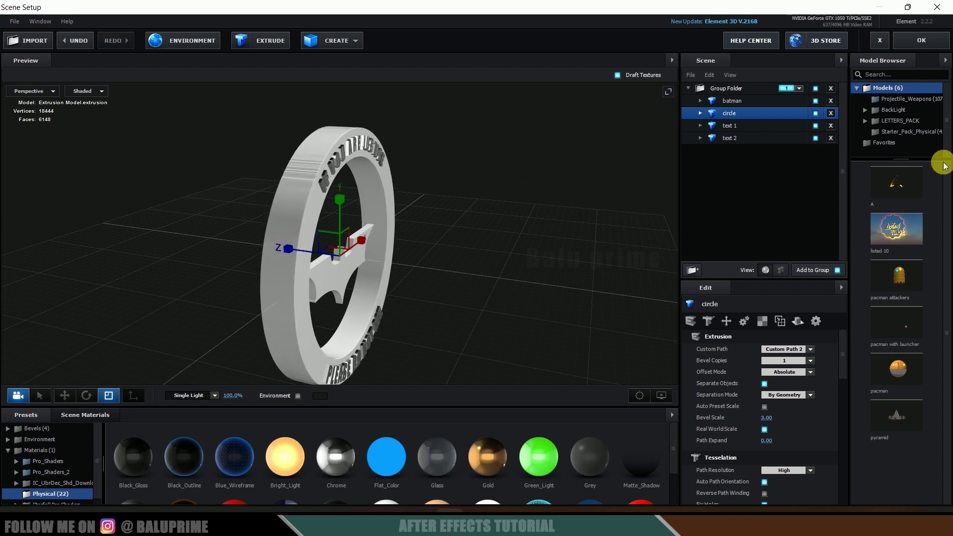
Step: Stretch text 1, text 2 and batman along Z, with text 1 at 190.2% and text 2 at 206.2%
{"action": "left_click", "coordinate": [731, 126]}
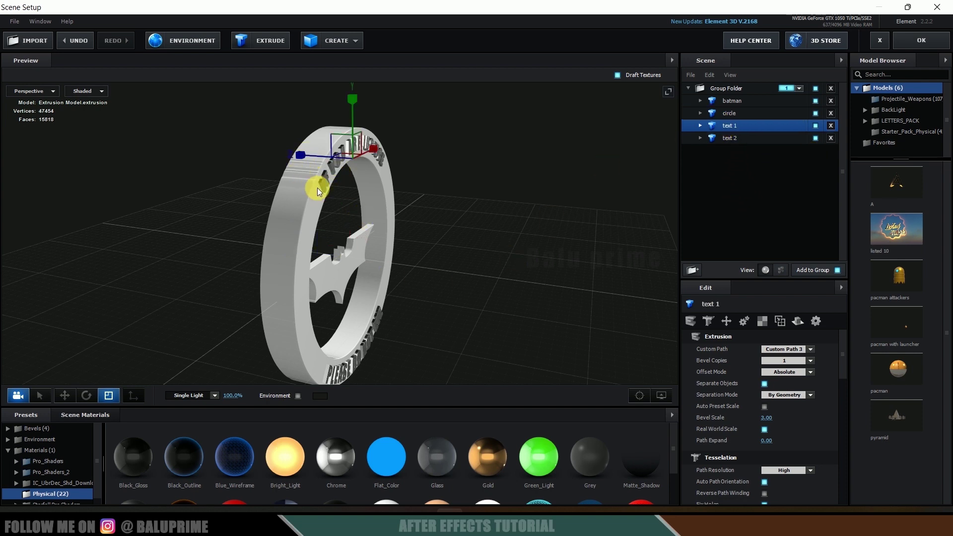
{"action": "key", "text": "w"}
{"action": "left_click_drag", "start_coordinate": [307, 155], "coordinate": [305, 155]}
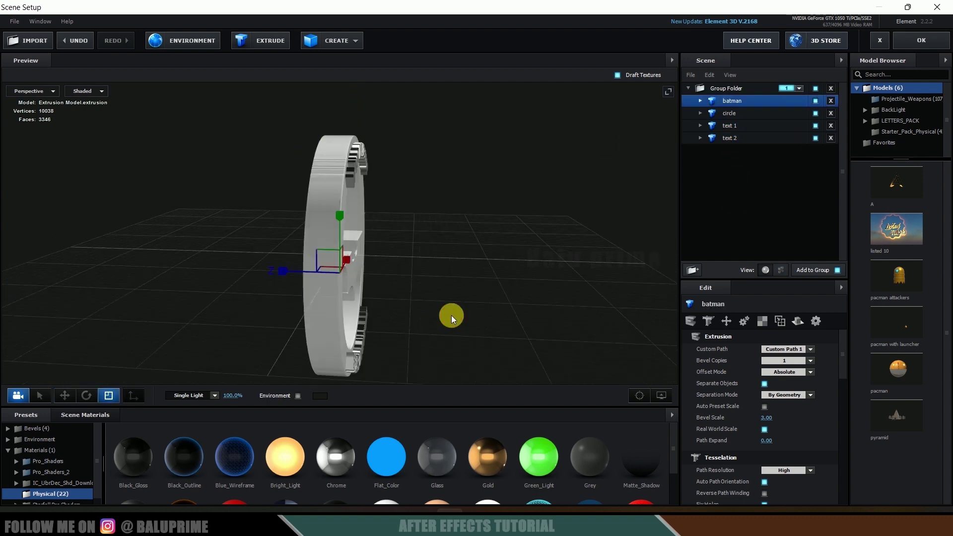
{"action": "left_click_drag", "start_coordinate": [451, 314], "coordinate": [393, 287]}
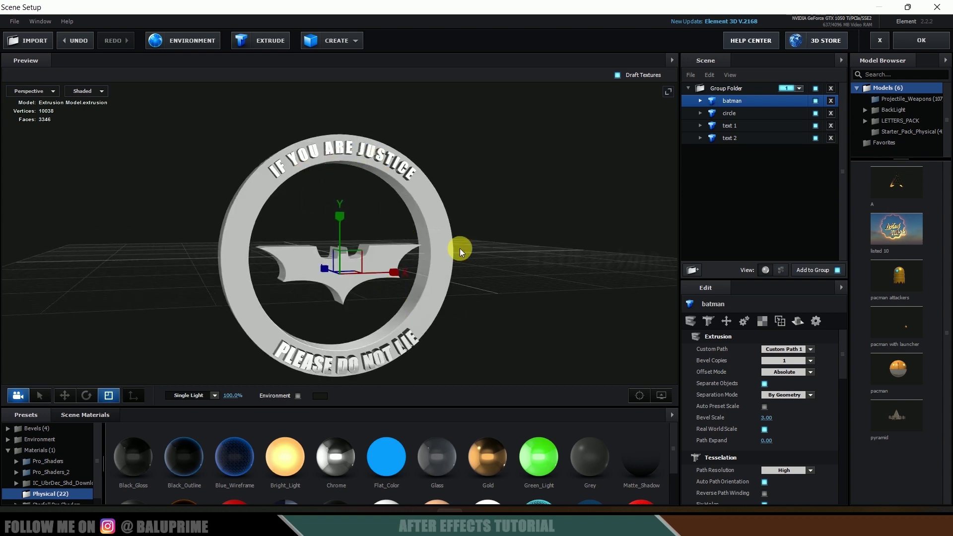
{"action": "left_click_drag", "start_coordinate": [510, 251], "coordinate": [564, 248]}
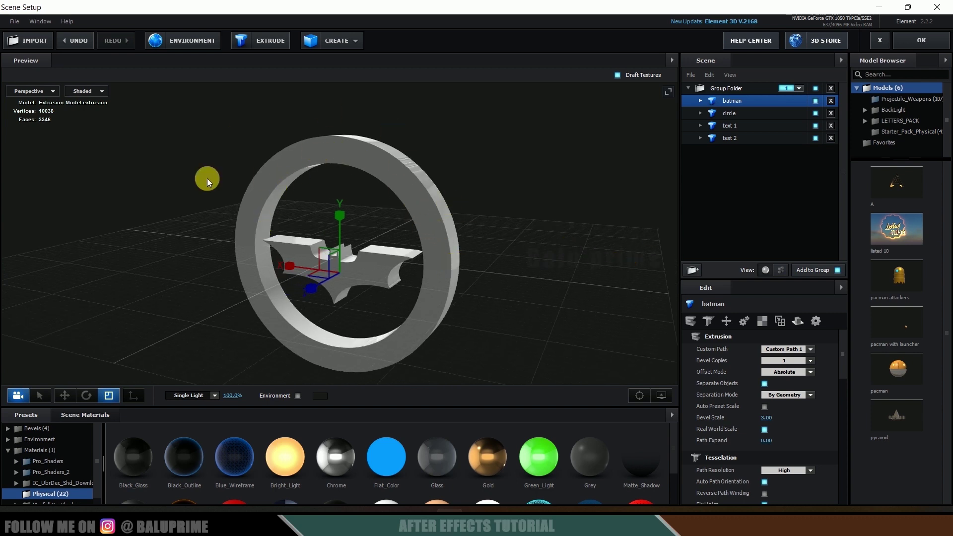
{"action": "left_click_drag", "start_coordinate": [627, 285], "coordinate": [669, 228]}
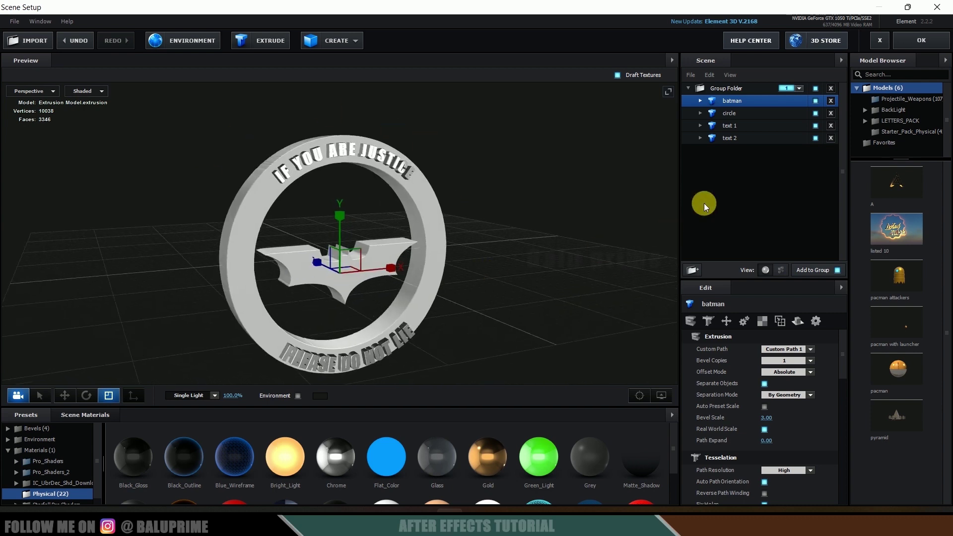
Step: Duplicate the text 1 model and set the copy's Y orientation to 180°
{"action": "left_click", "coordinate": [735, 125]}
{"action": "right_click", "coordinate": [738, 122]}
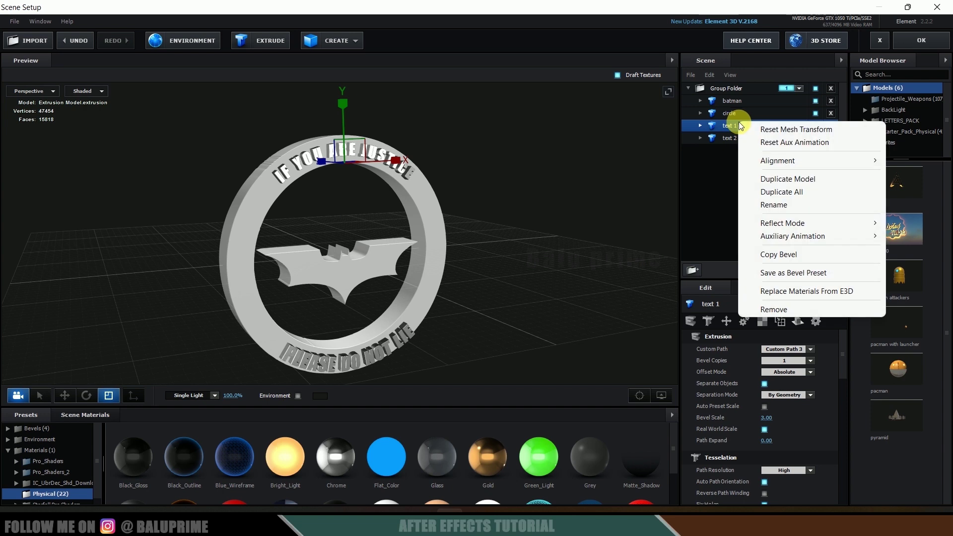
{"action": "left_click", "coordinate": [790, 180]}
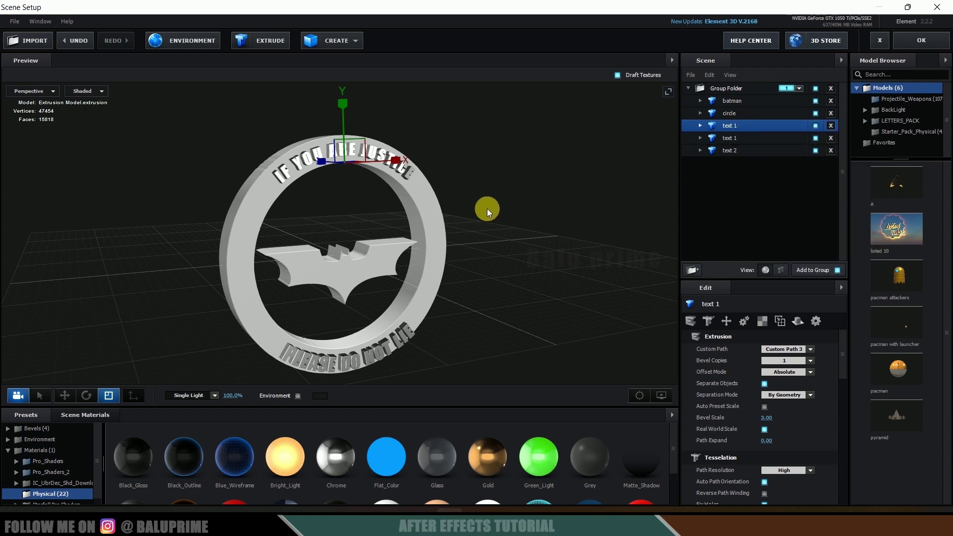
{"action": "key", "text": "e"}
{"action": "scroll", "coordinate": [764, 457], "scroll_direction": "down", "scroll_amount": 4}
{"action": "scroll", "coordinate": [736, 457], "scroll_direction": "down", "scroll_amount": 2}
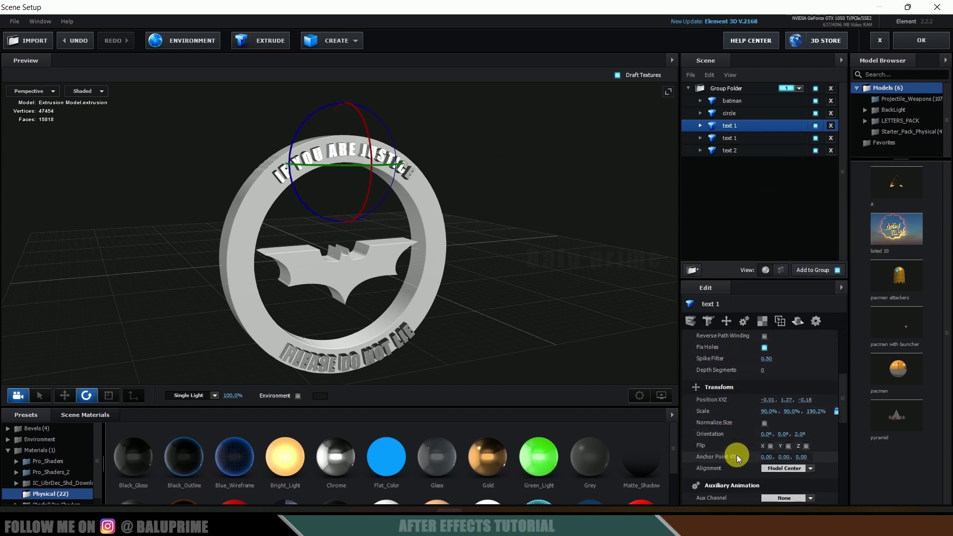
{"action": "mouse_move", "coordinate": [787, 422]}
{"action": "left_mouse_down"}
{"action": "mouse_move", "coordinate": [868, 428]}
{"action": "mouse_move", "coordinate": [788, 421]}
{"action": "left_mouse_up"}
{"action": "left_click", "coordinate": [787, 421]}
{"action": "type", "text": "180"}
{"action": "key", "text": "Return"}
Step: Move the rotated text 1 copy along Z onto the back face of the ring
{"action": "left_click_drag", "start_coordinate": [528, 339], "coordinate": [479, 305]}
{"action": "key", "text": "w"}
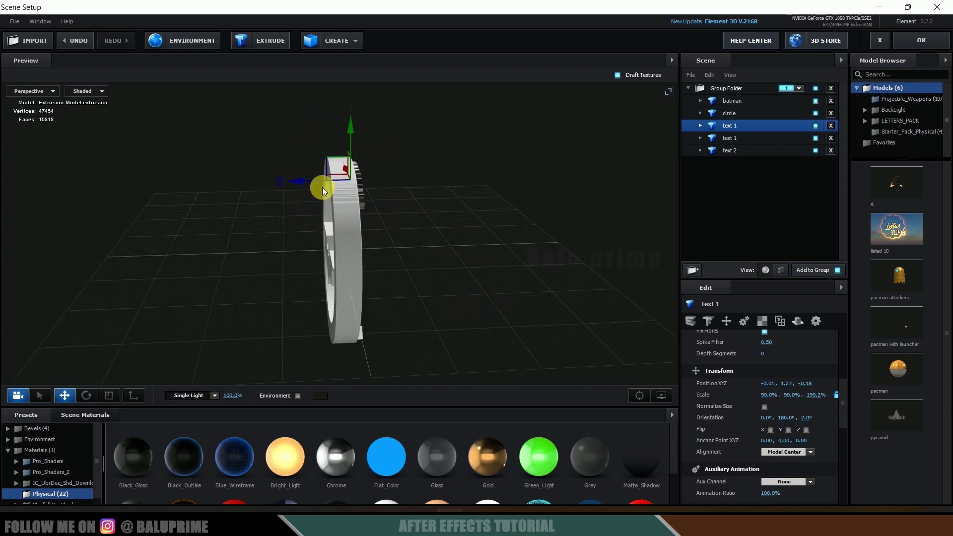
{"action": "left_click_drag", "start_coordinate": [299, 181], "coordinate": [274, 180]}
{"action": "left_click_drag", "start_coordinate": [353, 249], "coordinate": [528, 275]}
{"action": "left_click_drag", "start_coordinate": [409, 140], "coordinate": [406, 144]}
{"action": "left_click_drag", "start_coordinate": [422, 194], "coordinate": [694, 227]}
Step: Duplicate the text 2 model and select the copy
{"action": "right_click", "coordinate": [730, 150]}
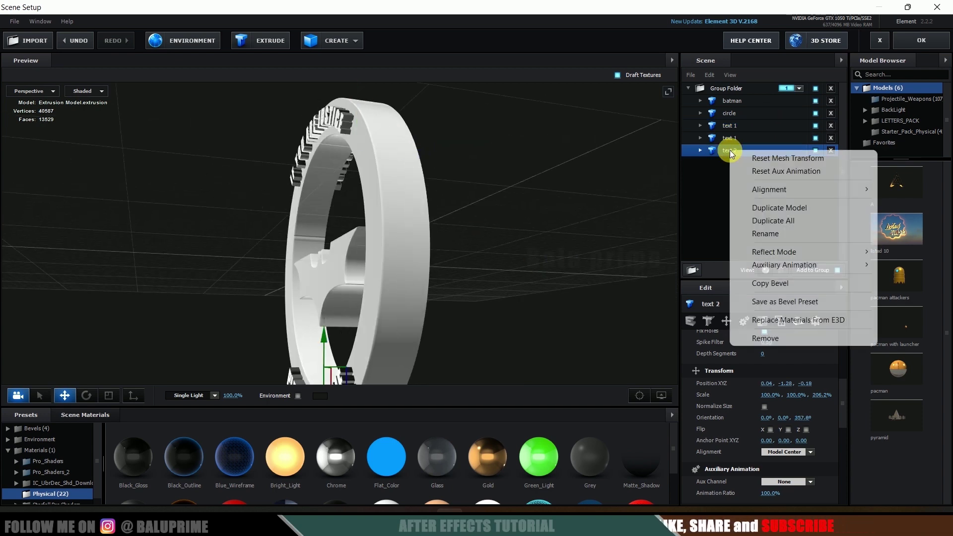
{"action": "left_click", "coordinate": [776, 207]}
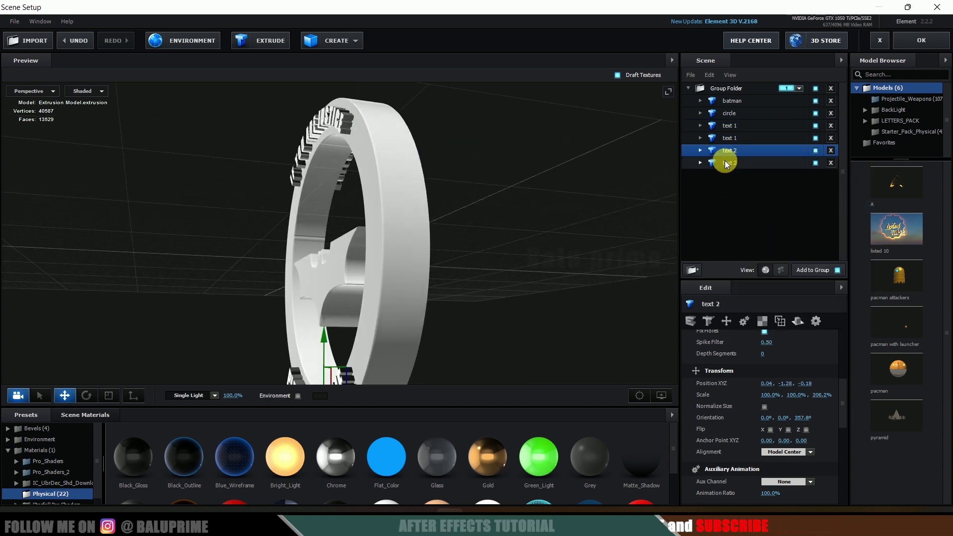
{"action": "left_click", "coordinate": [726, 163]}
{"action": "left_click_drag", "start_coordinate": [598, 210], "coordinate": [556, 226]}
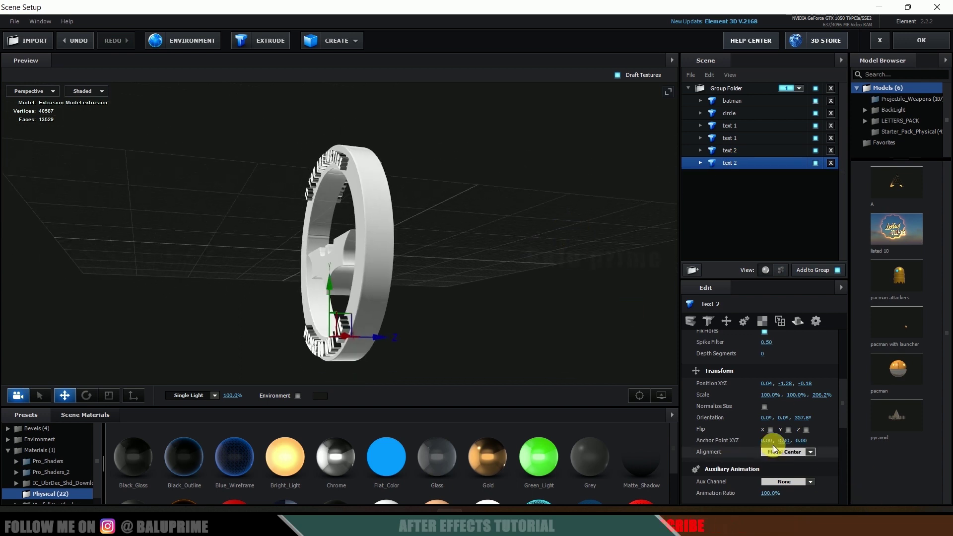
Step: Set the text 2 copy's Y orientation to 180° and move it along Z to 0.21 on the ring's back face
{"action": "mouse_move", "coordinate": [782, 417]}
{"action": "left_mouse_down"}
{"action": "mouse_move", "coordinate": [840, 417]}
{"action": "mouse_move", "coordinate": [789, 417]}
{"action": "left_mouse_up"}
{"action": "left_click", "coordinate": [789, 418]}
{"action": "type", "text": "180"}
{"action": "key", "text": "Return"}
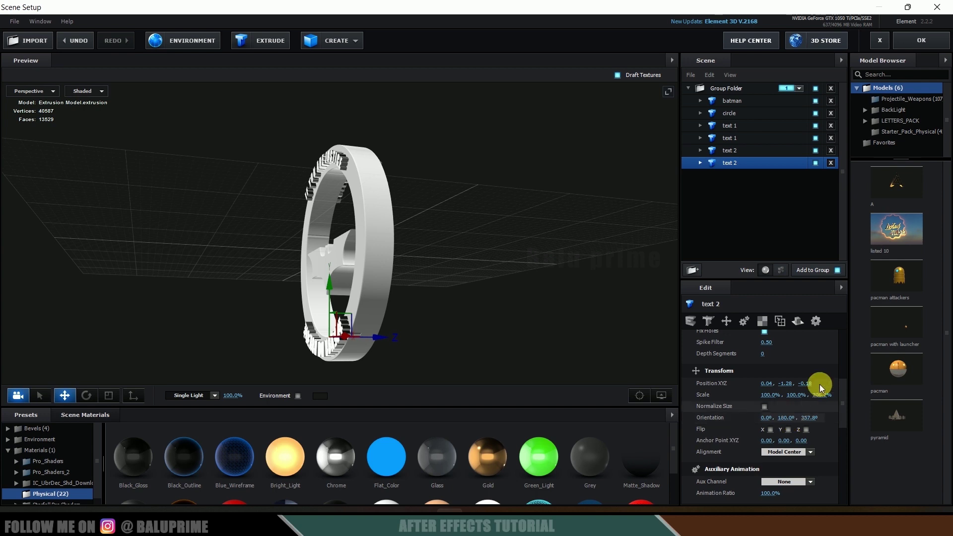
{"action": "left_click_drag", "start_coordinate": [377, 335], "coordinate": [601, 353]}
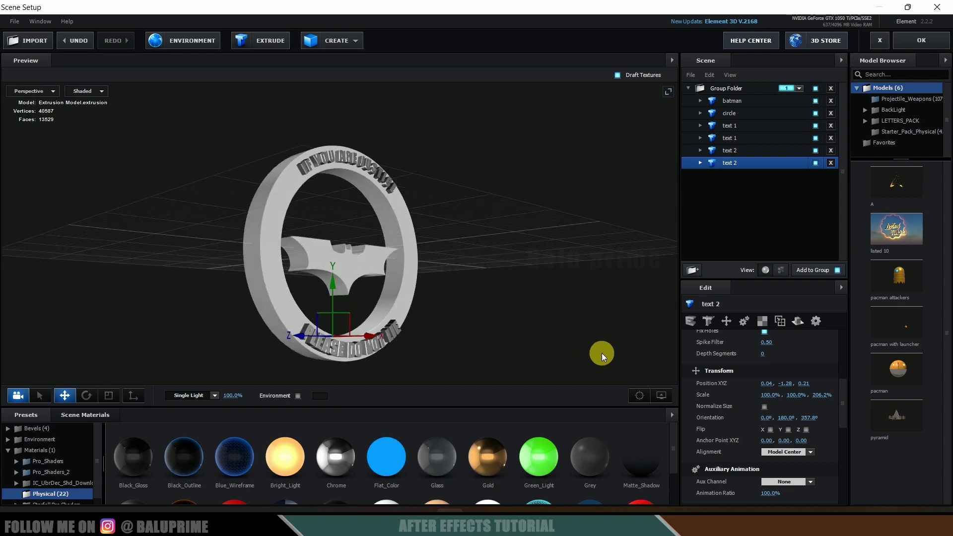
{"action": "left_click_drag", "start_coordinate": [560, 298], "coordinate": [558, 311]}
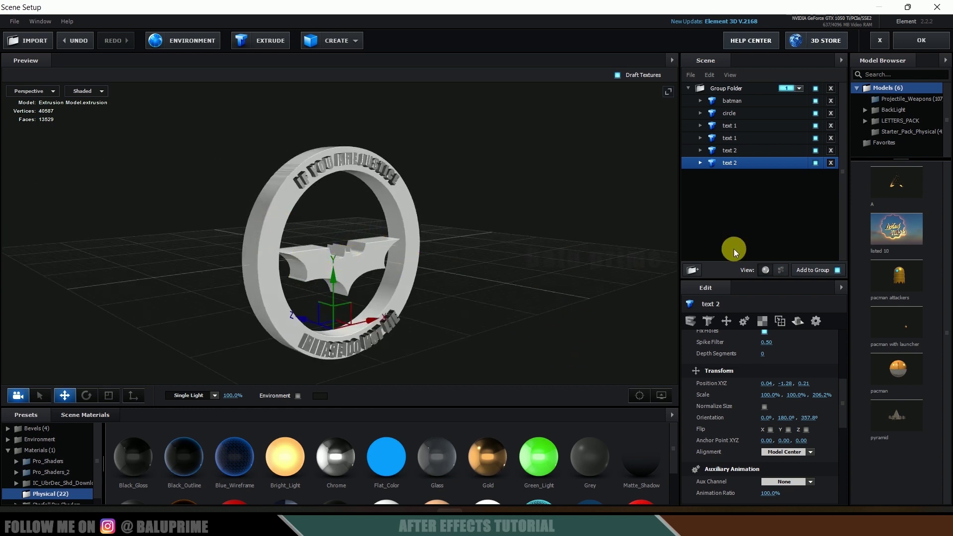
Step: Apply the metal_bronze_rust material from the Metal presets to the circle ring model
{"action": "left_click", "coordinate": [744, 114]}
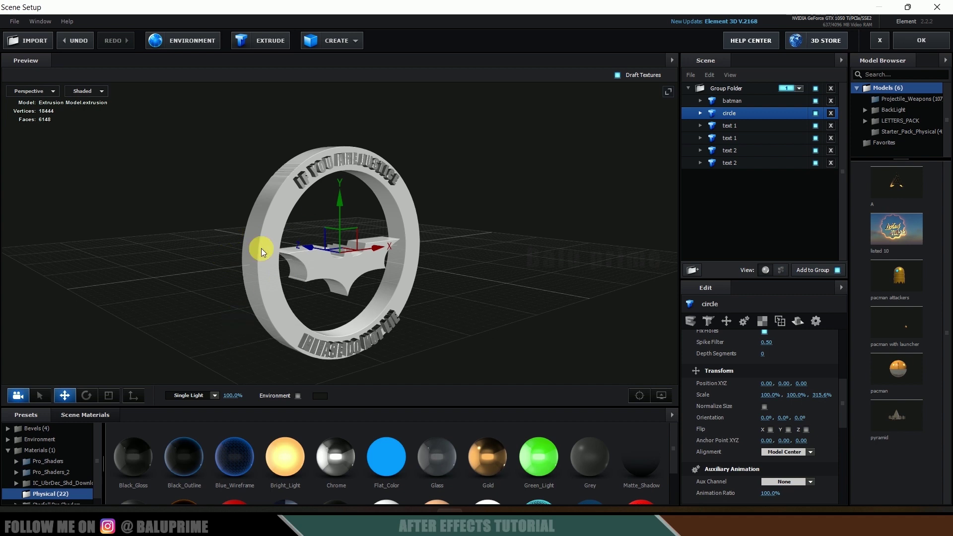
{"action": "double_click", "coordinate": [58, 469]}
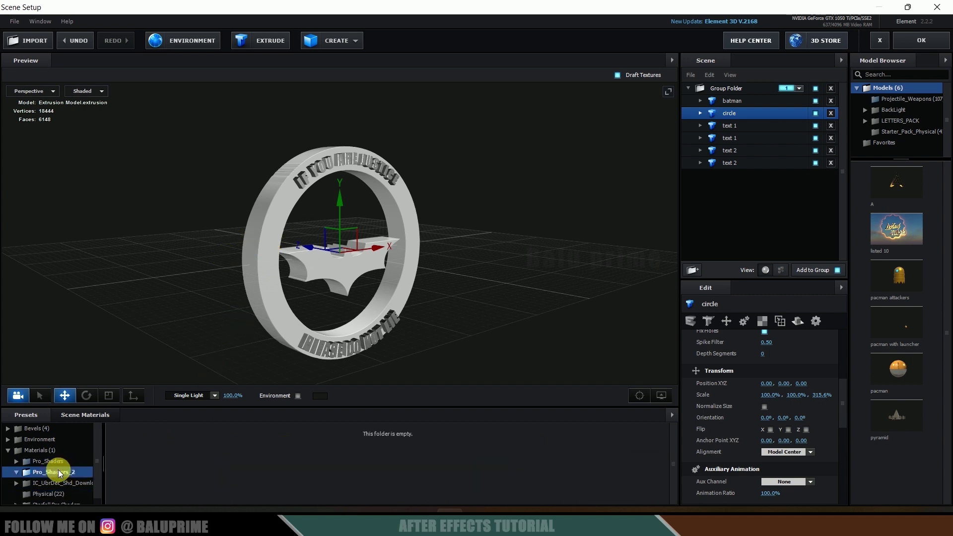
{"action": "scroll", "coordinate": [58, 469], "scroll_direction": "down", "scroll_amount": 3}
{"action": "left_click", "coordinate": [56, 457]}
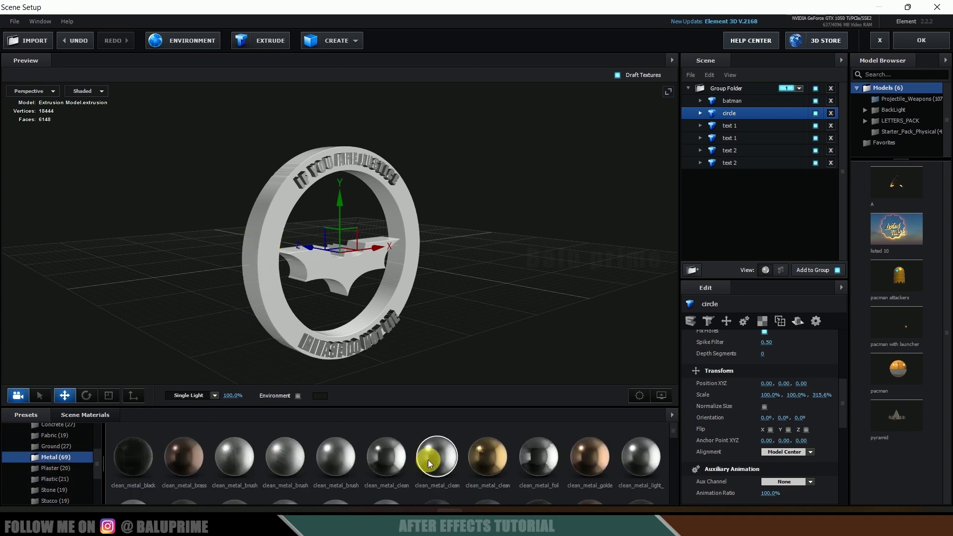
{"action": "scroll", "coordinate": [412, 459], "scroll_direction": "down", "scroll_amount": 1}
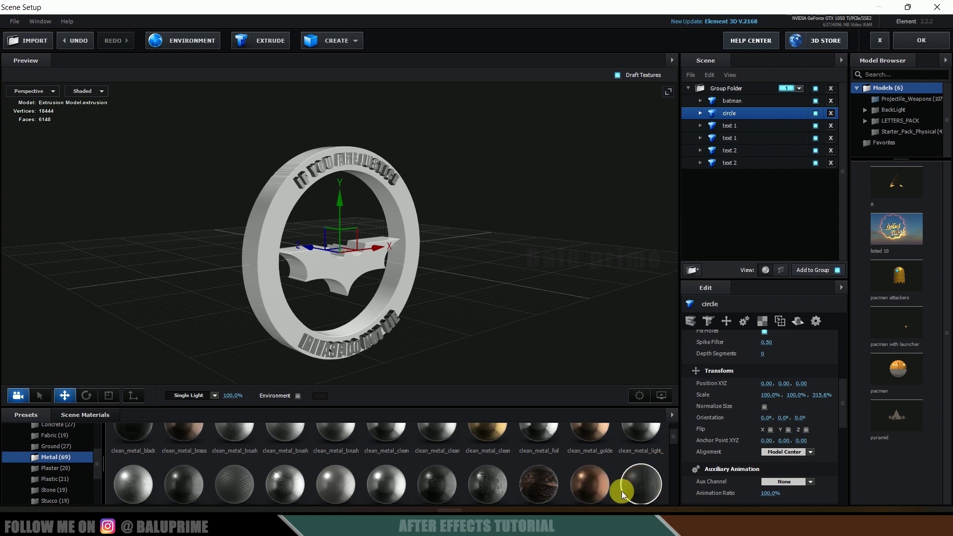
{"action": "left_click_drag", "start_coordinate": [588, 479], "coordinate": [270, 294]}
{"action": "scroll", "coordinate": [423, 314], "scroll_direction": "up", "scroll_amount": 4}
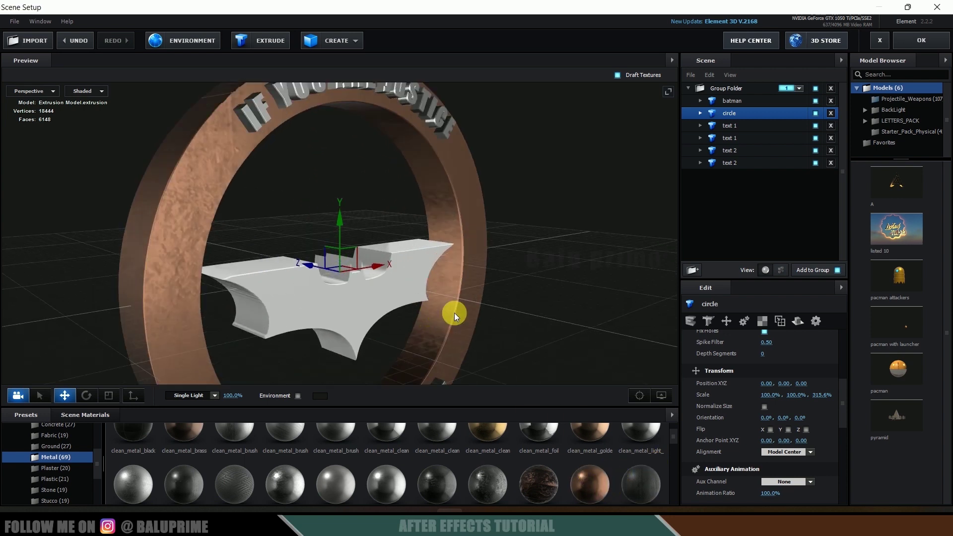
Step: Set the Normal Bump strength of the ring's metal_bronze_rust material to 30%
{"action": "left_click", "coordinate": [700, 113]}
{"action": "left_click", "coordinate": [750, 126]}
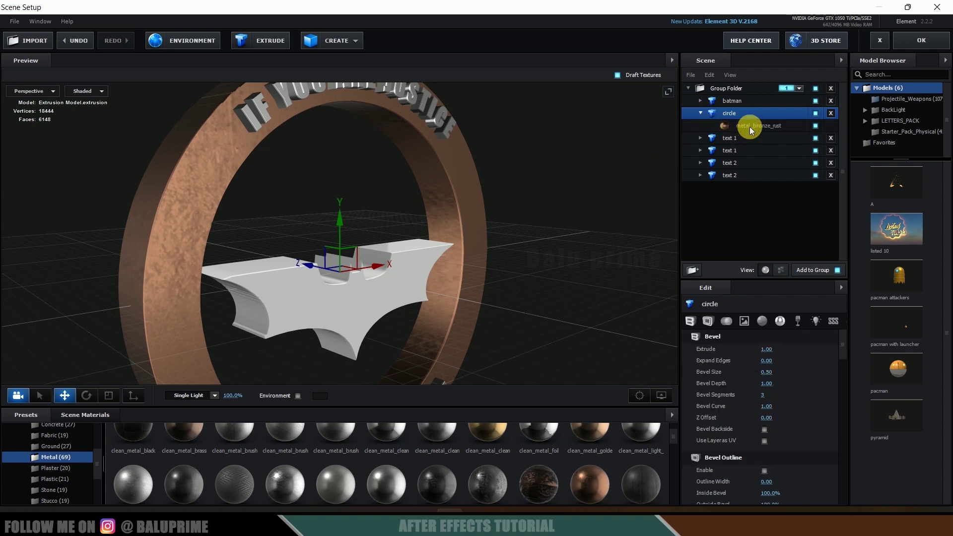
{"action": "left_click", "coordinate": [749, 126]}
{"action": "scroll", "coordinate": [802, 449], "scroll_direction": "down", "scroll_amount": 3}
{"action": "scroll", "coordinate": [811, 449], "scroll_direction": "down", "scroll_amount": 3}
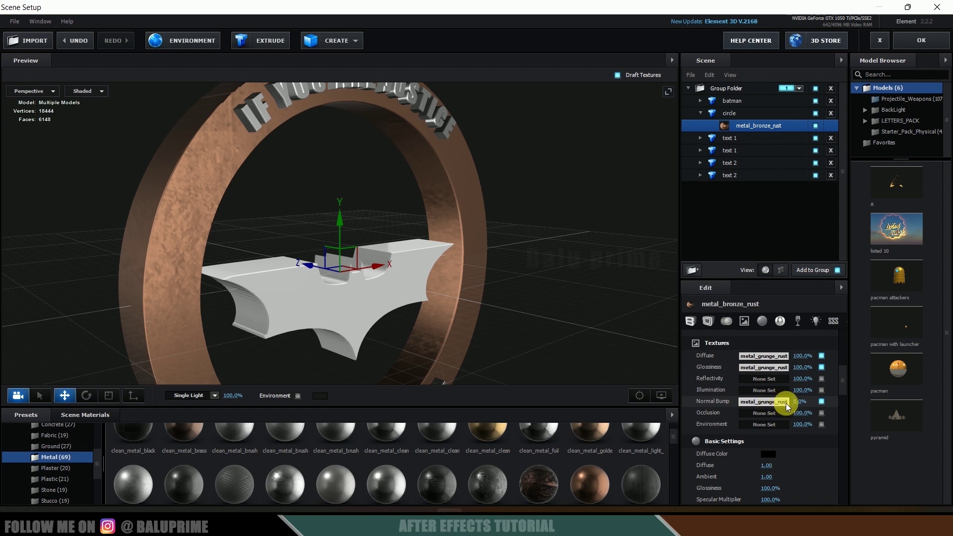
{"action": "left_click_drag", "start_coordinate": [799, 402], "coordinate": [817, 411]}
{"action": "left_click_drag", "start_coordinate": [386, 263], "coordinate": [493, 249]}
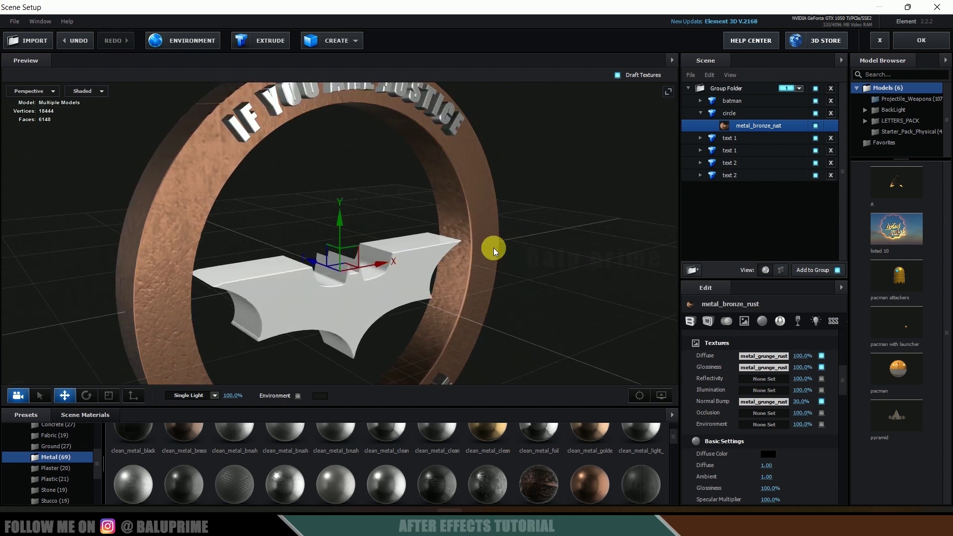
Step: Apply the clean_metal_clean_gold material from the Metal presets to the batman model
{"action": "left_click", "coordinate": [729, 101]}
{"action": "scroll", "coordinate": [496, 453], "scroll_direction": "up", "scroll_amount": 1}
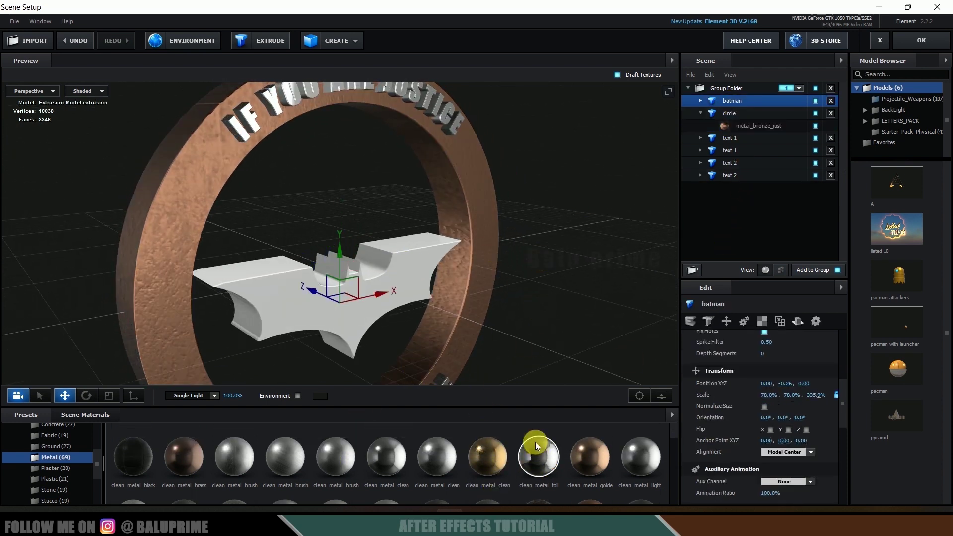
{"action": "left_click_drag", "start_coordinate": [484, 463], "coordinate": [412, 337]}
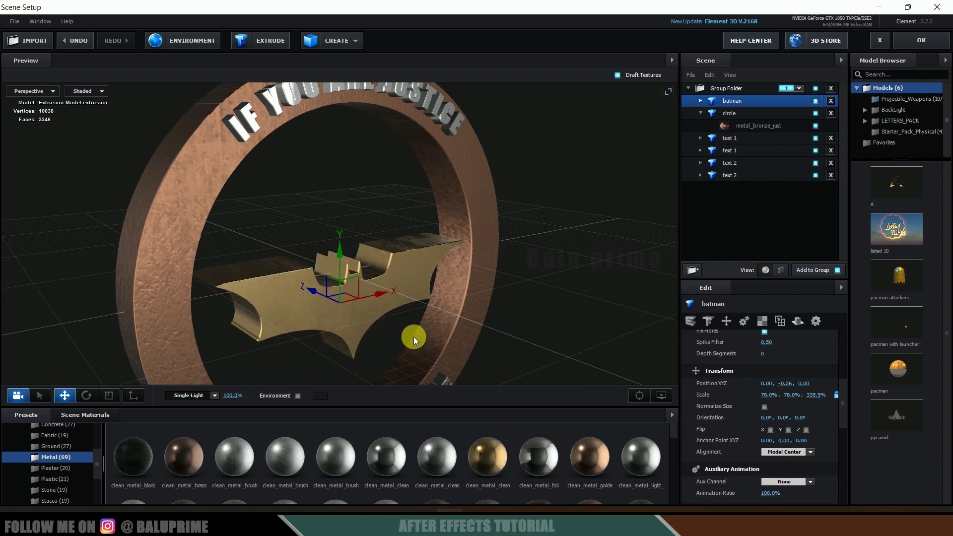
Step: Raise the Normal Bump strength of the batman model's clean_metal_clean_gold material to 100%
{"action": "left_click", "coordinate": [706, 101]}
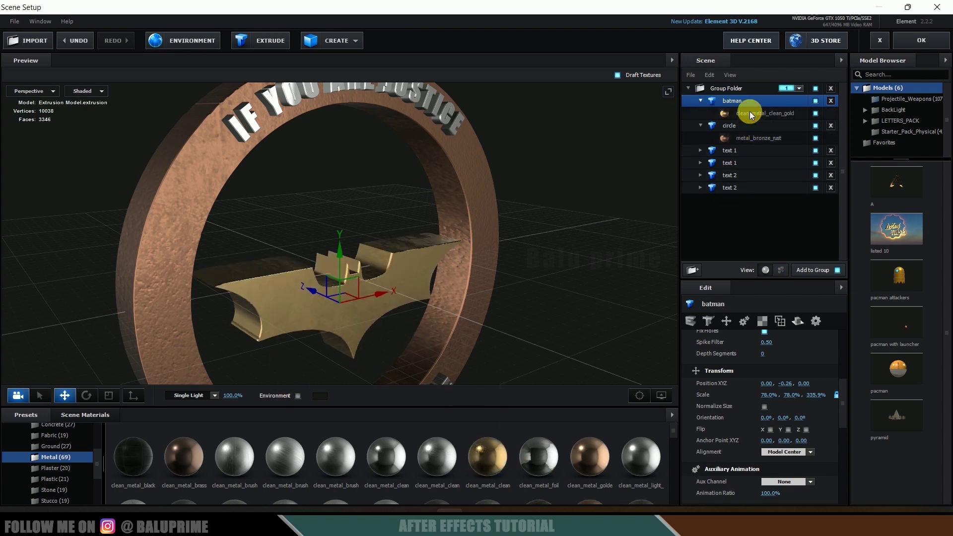
{"action": "left_click", "coordinate": [750, 115]}
{"action": "left_click_drag", "start_coordinate": [813, 405], "coordinate": [853, 404]}
{"action": "left_click_drag", "start_coordinate": [488, 249], "coordinate": [519, 255]}
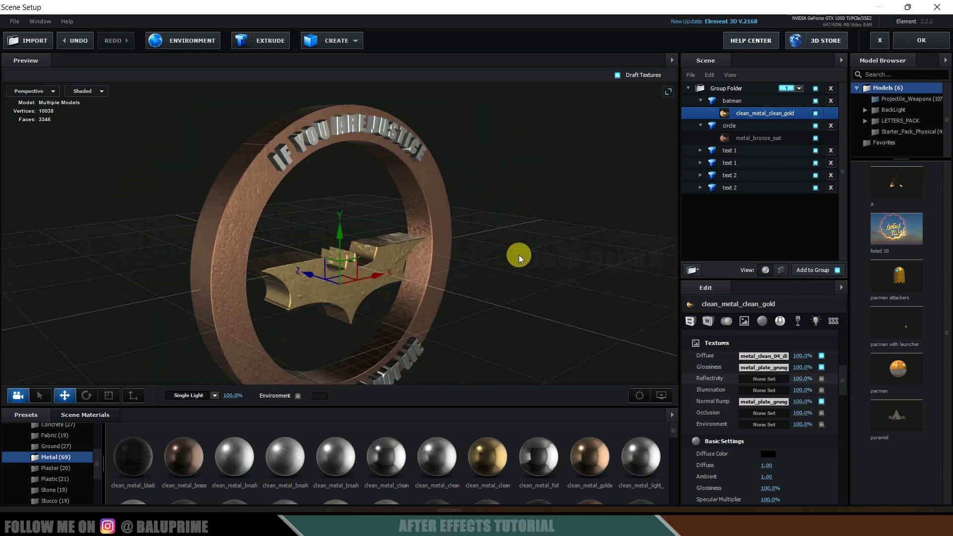
Step: Move the batman model out of the Group Folder and assign it to group 2
{"action": "left_click", "coordinate": [729, 100]}
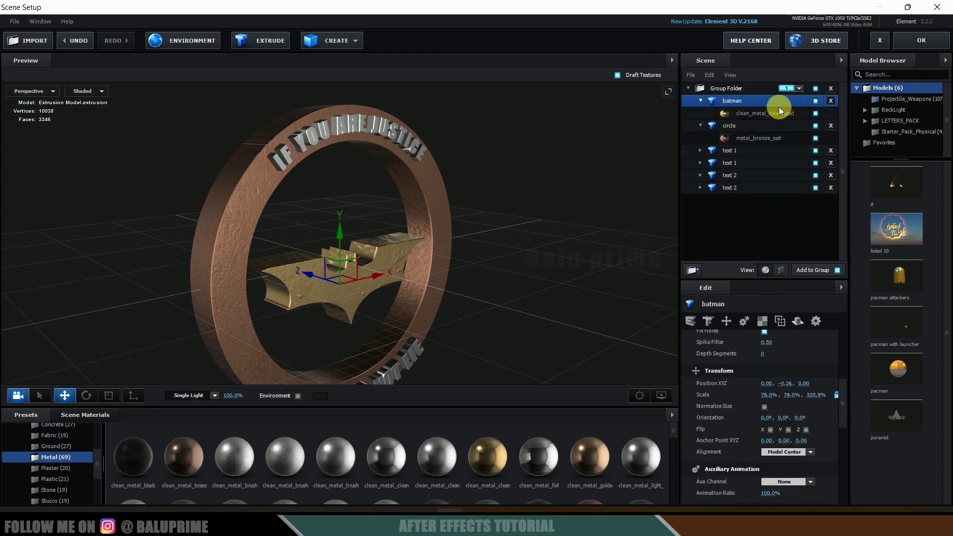
{"action": "left_click_drag", "start_coordinate": [737, 99], "coordinate": [756, 247]}
{"action": "left_click", "coordinate": [800, 174]}
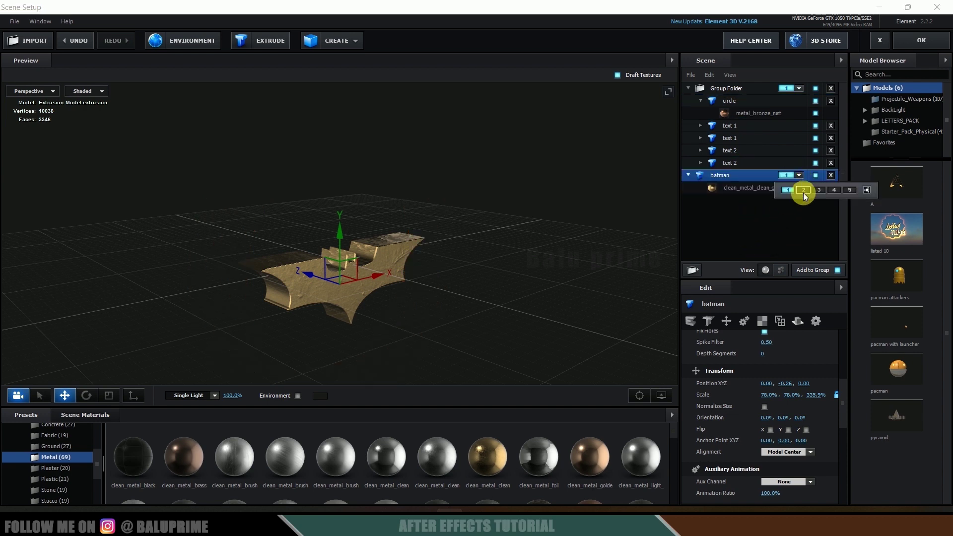
{"action": "left_click", "coordinate": [793, 197]}
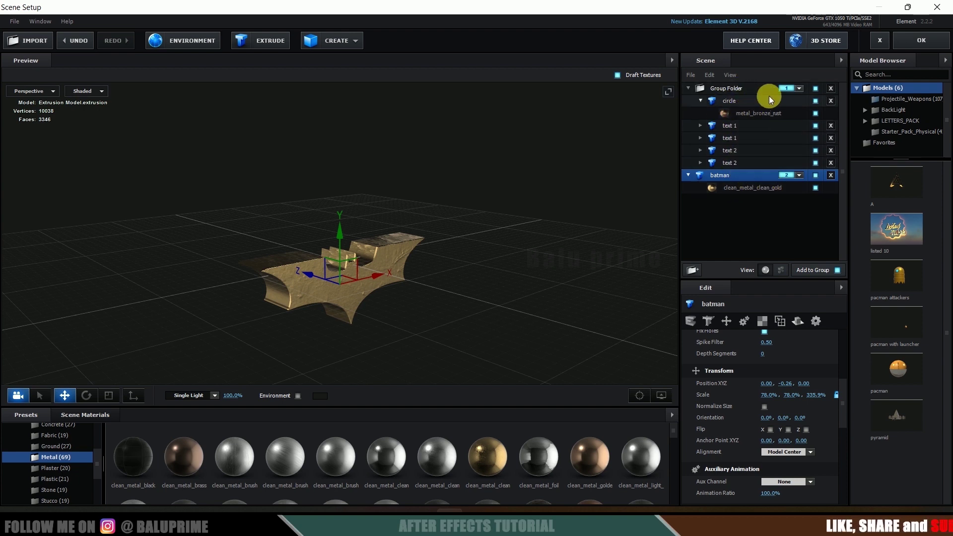
Step: Replace the scene's environment texture with BackLight_2K_44.jpg from the BackLight_Environments folder
{"action": "left_click_drag", "start_coordinate": [321, 203], "coordinate": [486, 259]}
{"action": "left_click", "coordinate": [728, 100]}
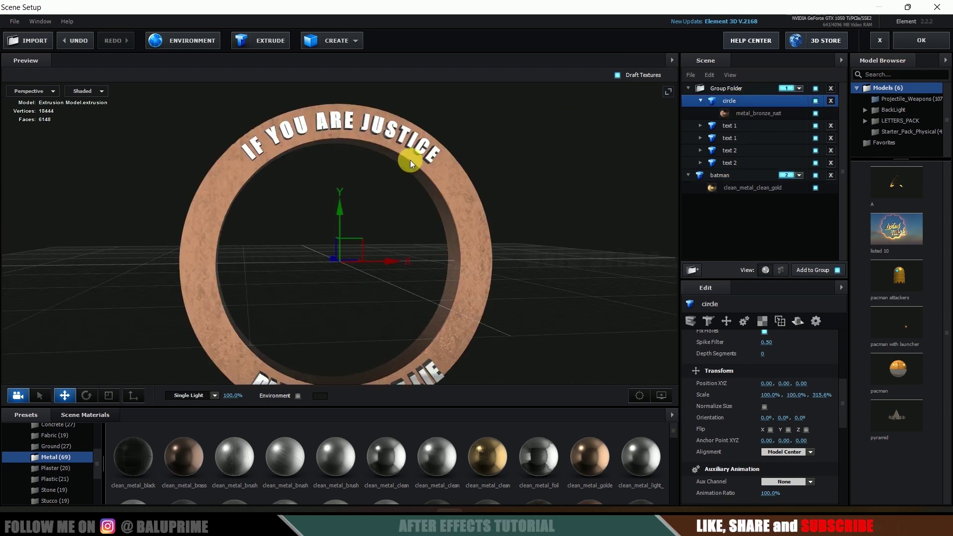
{"action": "left_click", "coordinate": [188, 40]}
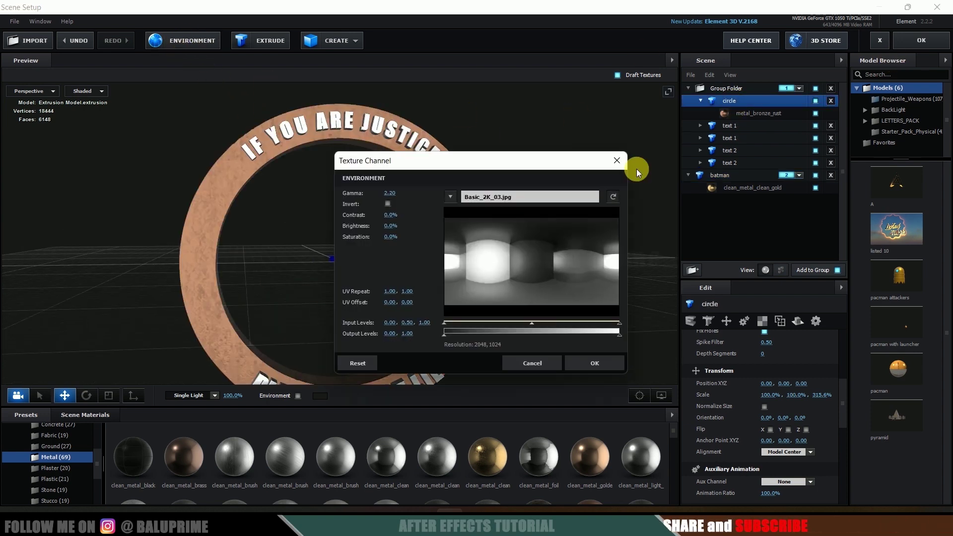
{"action": "left_click", "coordinate": [508, 196]}
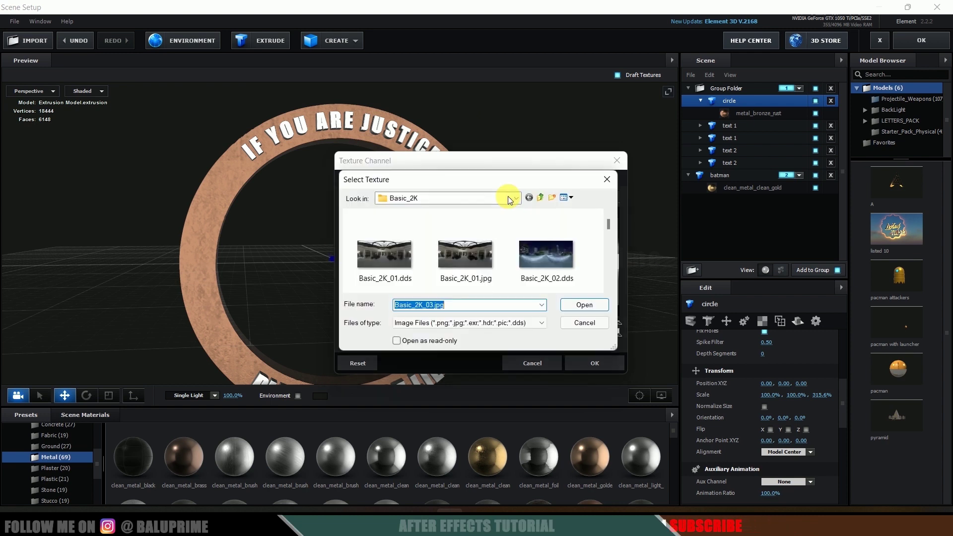
{"action": "left_click", "coordinate": [543, 198]}
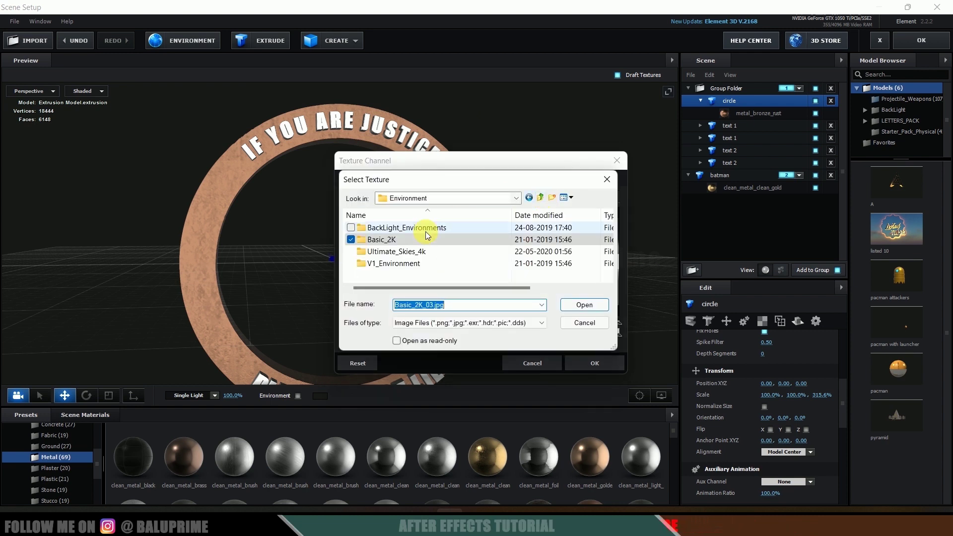
{"action": "left_click", "coordinate": [417, 228]}
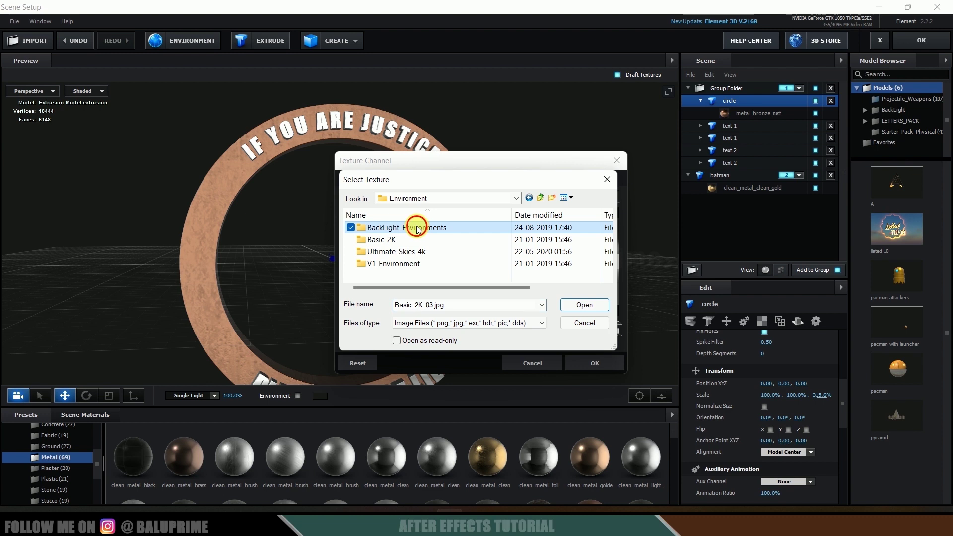
{"action": "double_click", "coordinate": [417, 228]}
{"action": "scroll", "coordinate": [419, 208], "scroll_direction": "down", "scroll_amount": 5}
{"action": "left_click", "coordinate": [309, 238]}
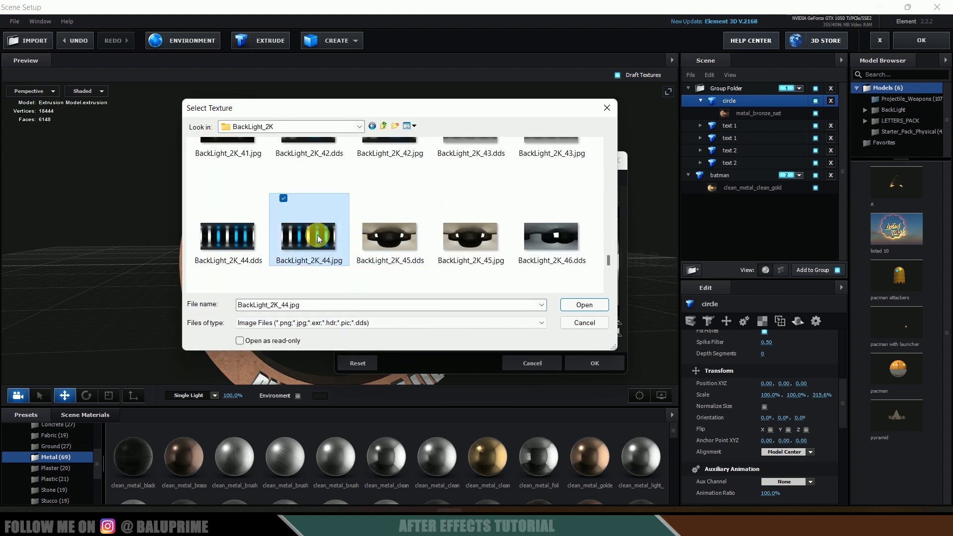
{"action": "left_click", "coordinate": [576, 307]}
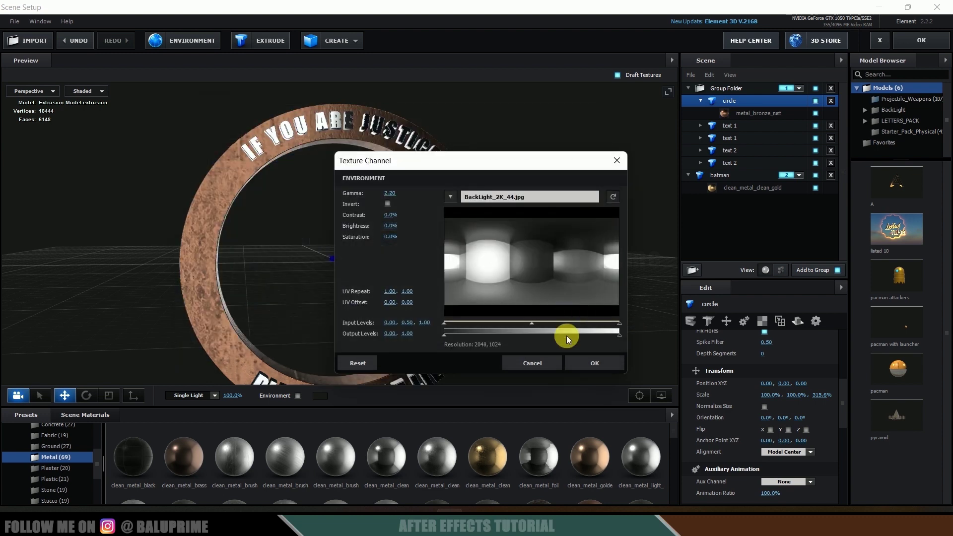
{"action": "left_click", "coordinate": [595, 363]}
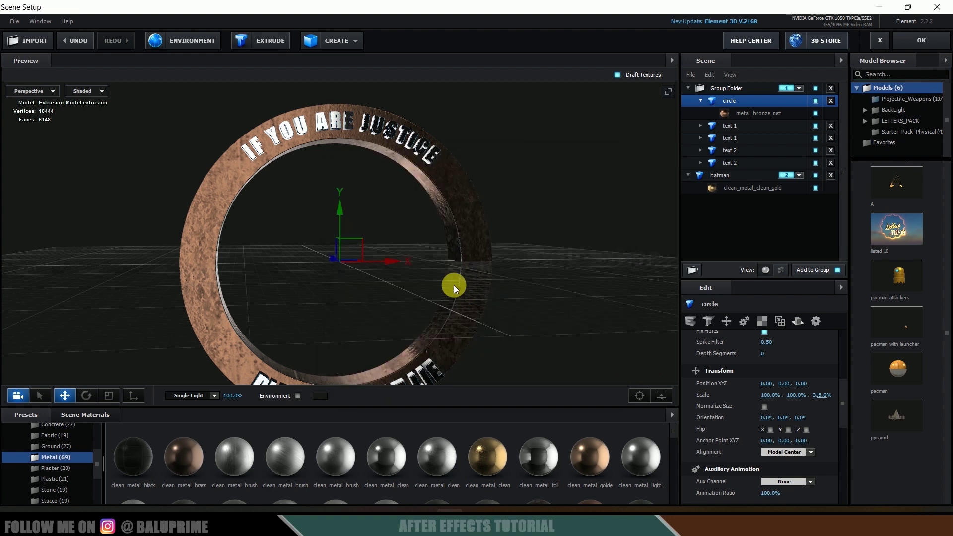
{"action": "left_click_drag", "start_coordinate": [472, 275], "coordinate": [458, 238]}
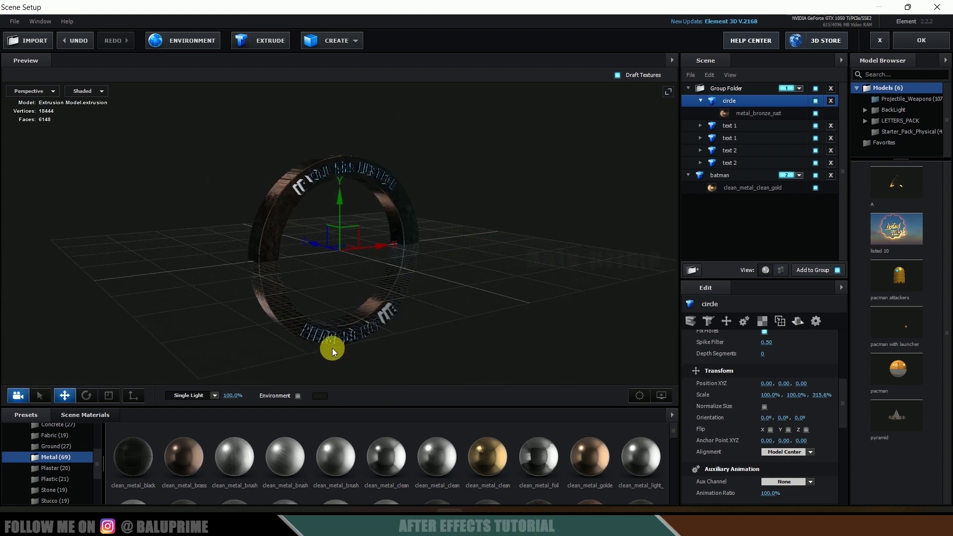
Step: Create a plane model and set its scale to 2000%
{"action": "left_click", "coordinate": [336, 42]}
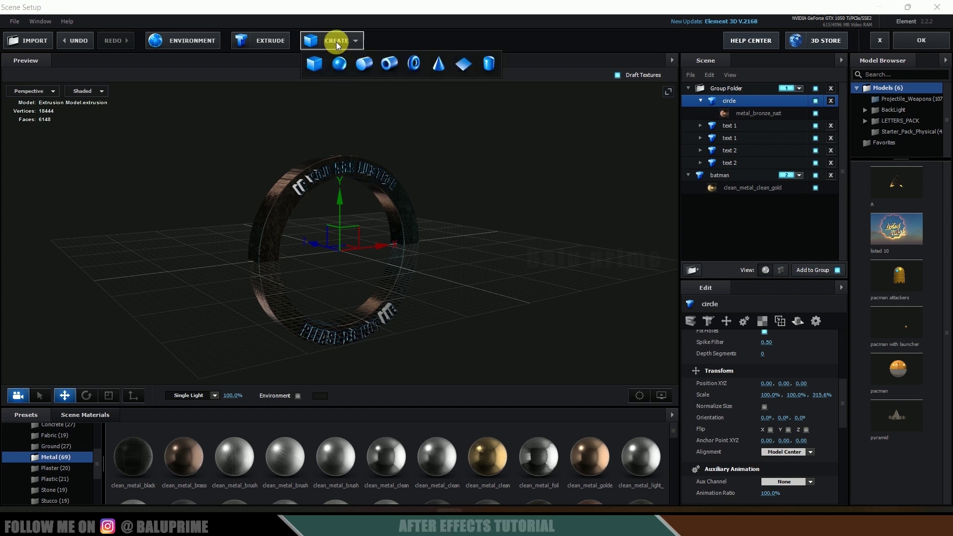
{"action": "left_click", "coordinate": [455, 70]}
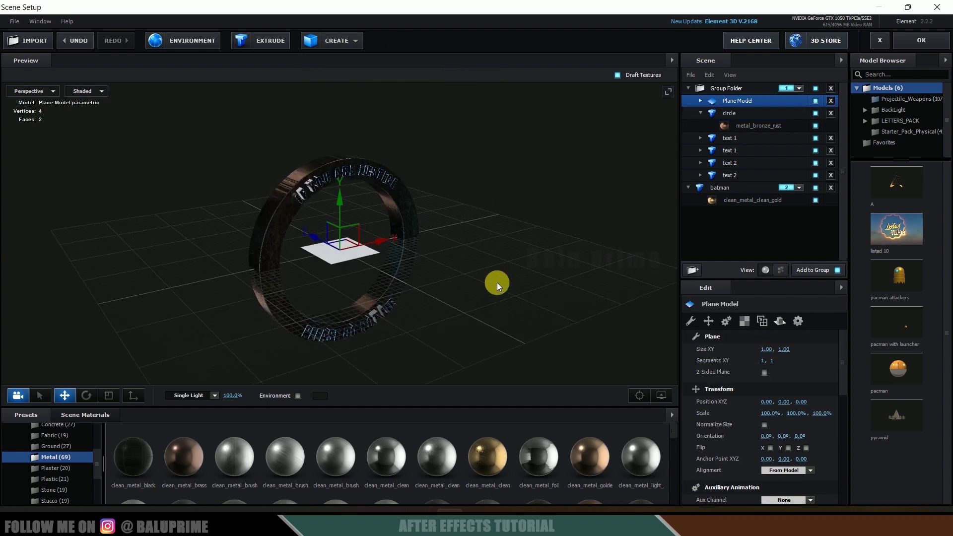
{"action": "left_click_drag", "start_coordinate": [771, 413], "coordinate": [843, 414]}
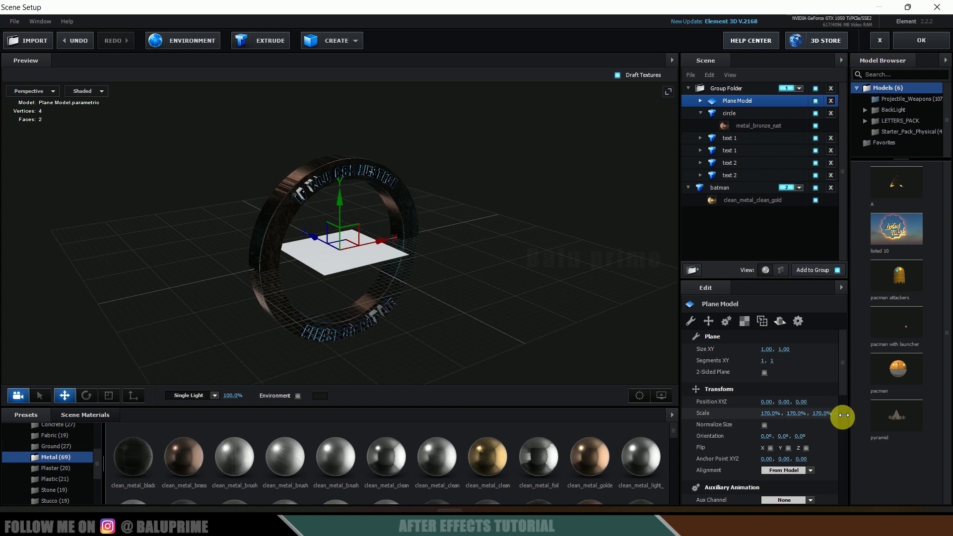
{"action": "left_click", "coordinate": [771, 413]}
{"action": "type", "text": "2000"}
{"action": "key", "text": "Return"}
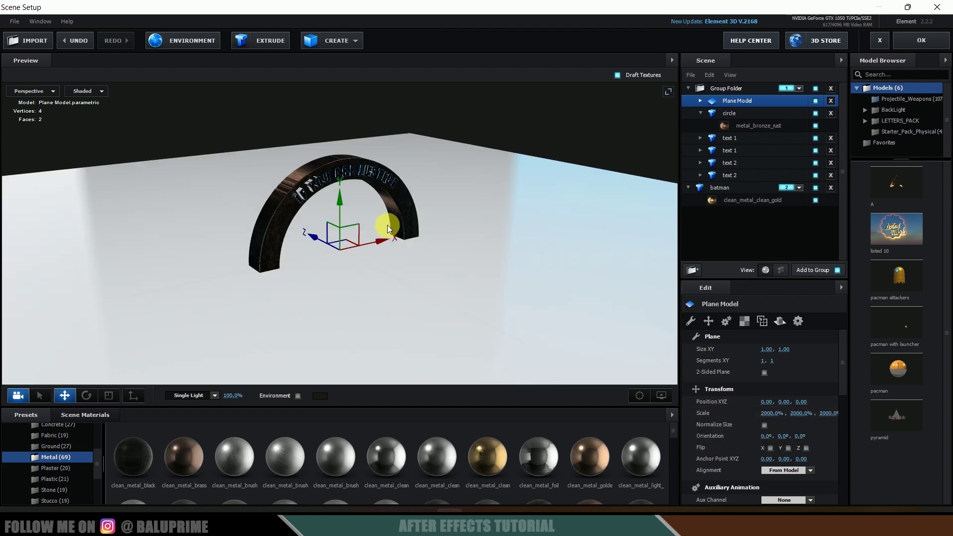
Step: Move the plane down along Y to -1.67 so it forms a floor beneath the ring
{"action": "left_click_drag", "start_coordinate": [341, 196], "coordinate": [369, 300]}
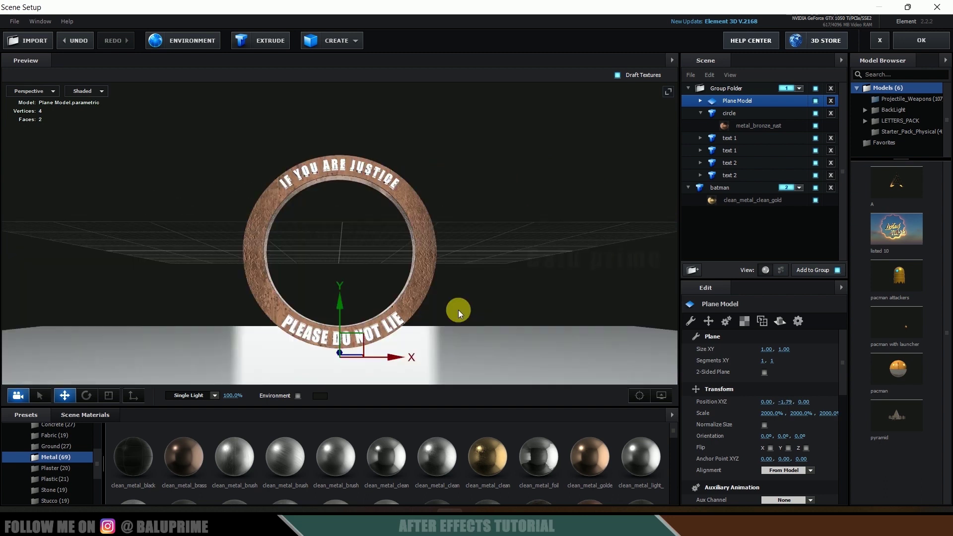
{"action": "left_click_drag", "start_coordinate": [458, 309], "coordinate": [499, 263]}
{"action": "left_click_drag", "start_coordinate": [365, 278], "coordinate": [357, 255]}
{"action": "left_click_drag", "start_coordinate": [493, 283], "coordinate": [525, 300]}
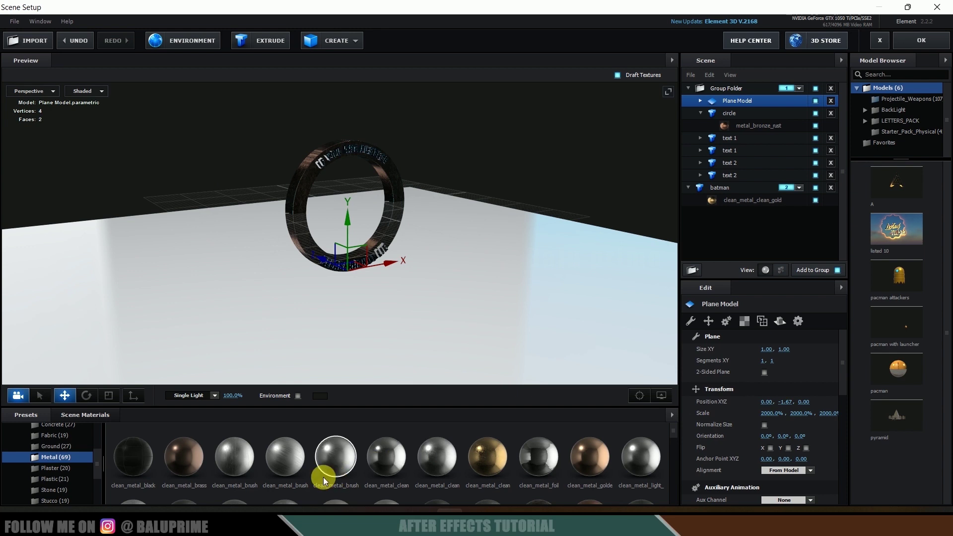
Step: Apply the metal_bronze_raw material from the Metal presets to the floor plane
{"action": "scroll", "coordinate": [323, 477], "scroll_direction": "down", "scroll_amount": 1}
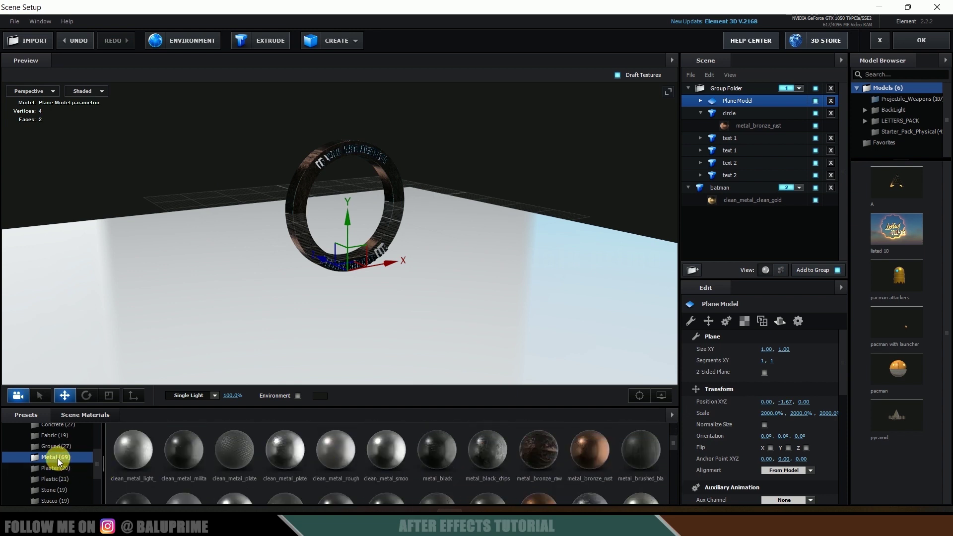
{"action": "scroll", "coordinate": [374, 459], "scroll_direction": "down", "scroll_amount": 1}
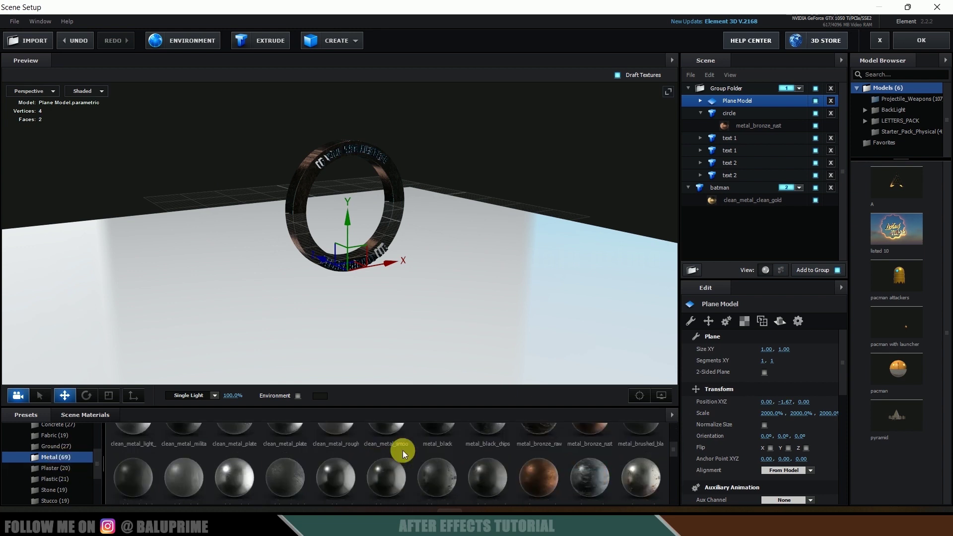
{"action": "scroll", "coordinate": [506, 456], "scroll_direction": "up", "scroll_amount": 1}
{"action": "left_click_drag", "start_coordinate": [552, 460], "coordinate": [532, 312]}
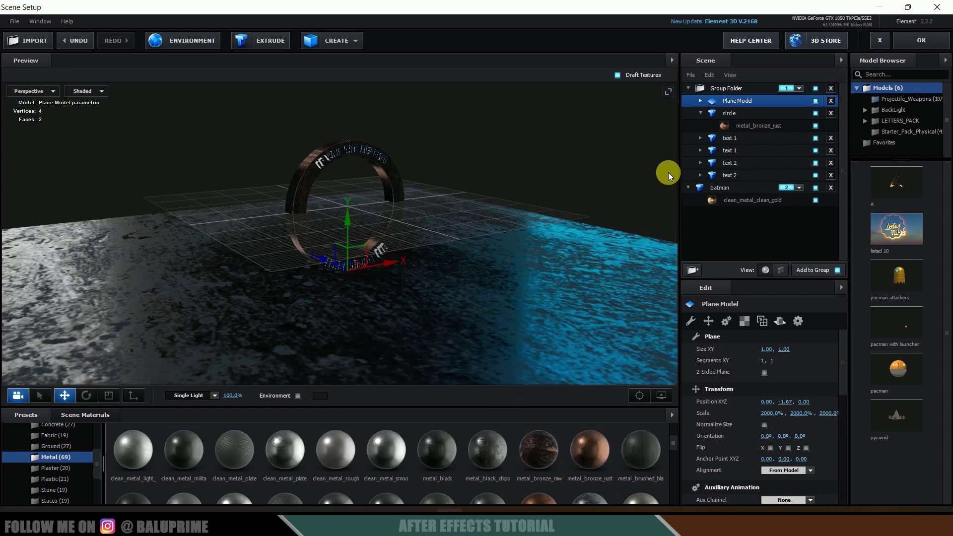
Step: Set the floor plane's UV Repeat to 5.00 in both directions so its texture tiles
{"action": "left_click", "coordinate": [743, 324]}
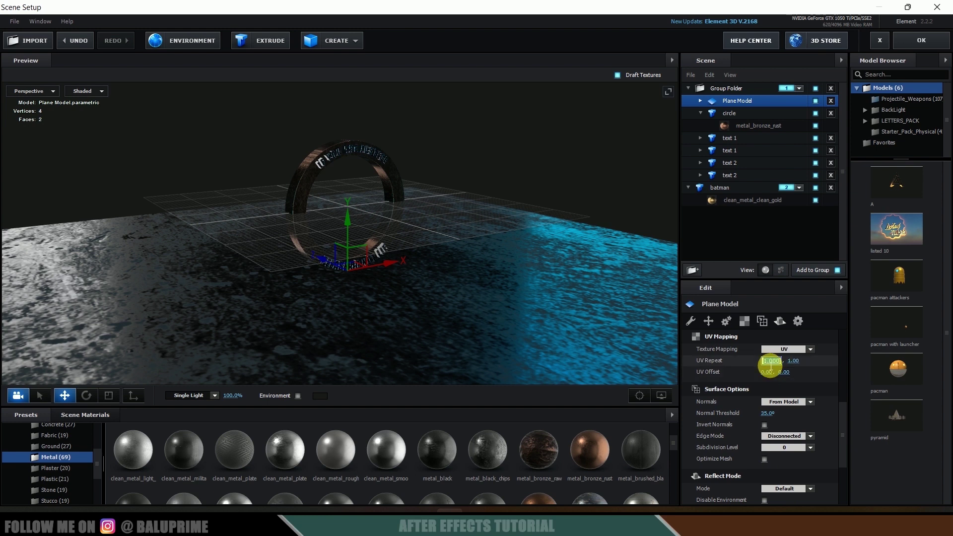
{"action": "type", "text": "5"}
{"action": "key", "text": "Return"}
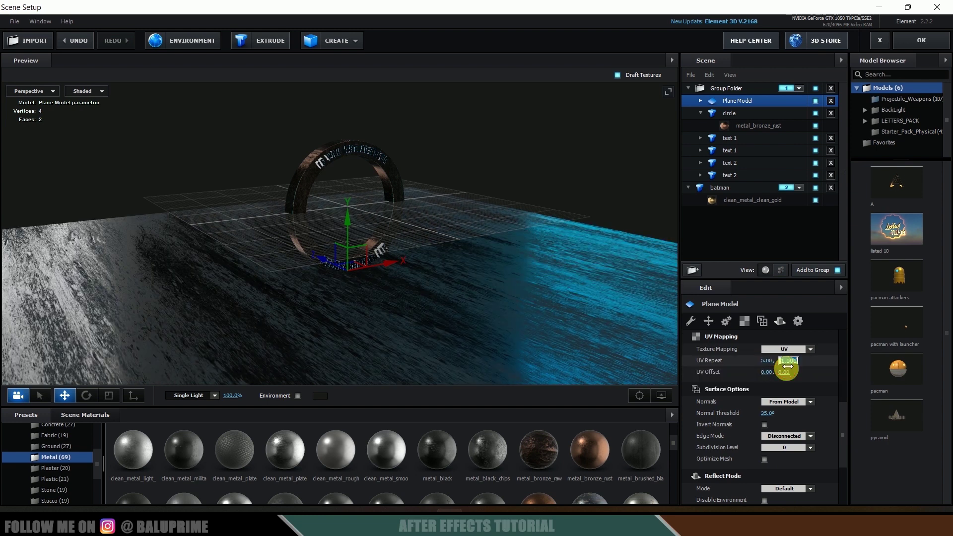
{"action": "type", "text": "5"}
{"action": "key", "text": "Return"}
{"action": "left_click_drag", "start_coordinate": [496, 278], "coordinate": [438, 314]}
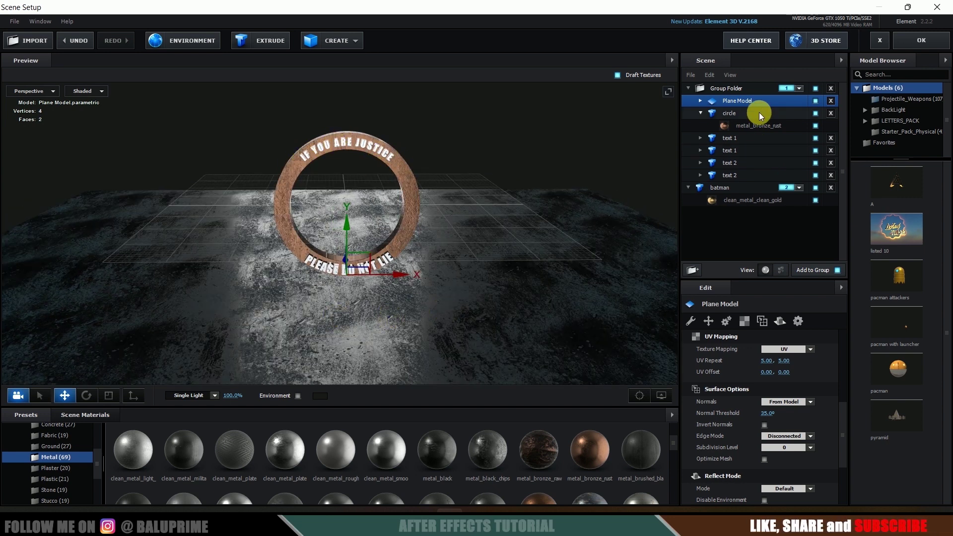
Step: Set the floor plane's Reflect Mode to Mirror Surface and apply the scene back to the Element layer in the composition
{"action": "left_click", "coordinate": [782, 324]}
{"action": "left_click", "coordinate": [777, 350]}
{"action": "left_click", "coordinate": [789, 318]}
{"action": "left_click_drag", "start_coordinate": [569, 334], "coordinate": [432, 345]}
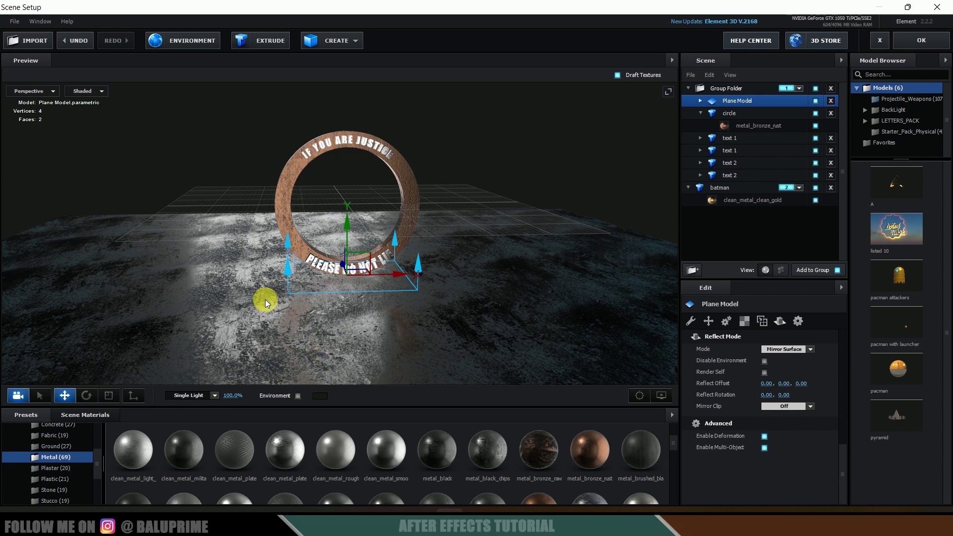
{"action": "left_click_drag", "start_coordinate": [460, 341], "coordinate": [662, 197]}
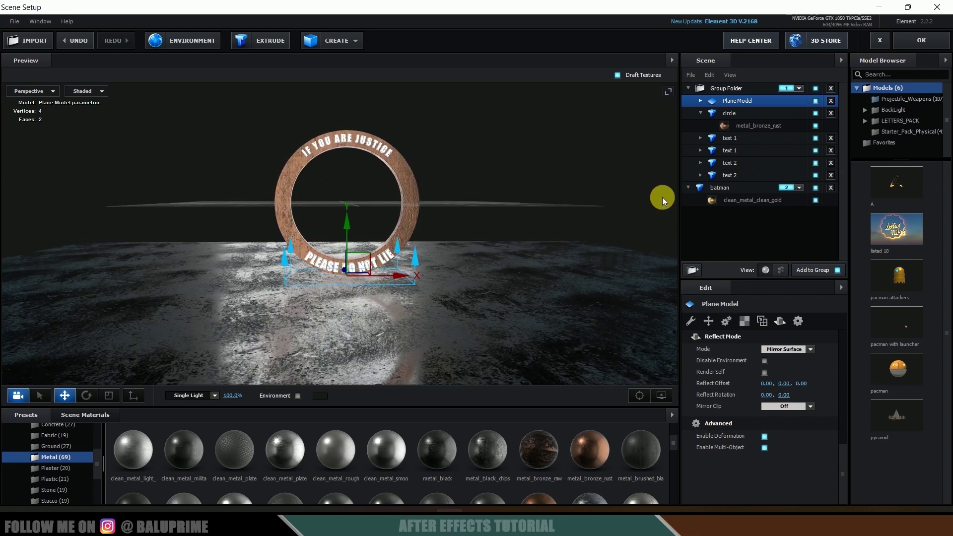
{"action": "left_click", "coordinate": [922, 39]}
{"action": "left_click", "coordinate": [8, 469]}
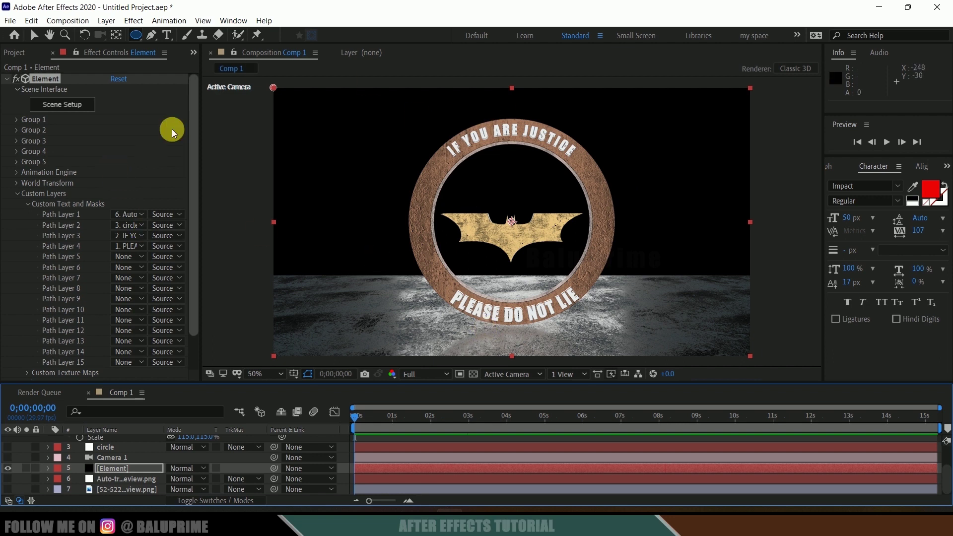
Step: Reveal Group 1's Particle Rotation settings and add a Y Rotation keyframe of 0 at the start of the timeline
{"action": "left_click", "coordinate": [16, 120]}
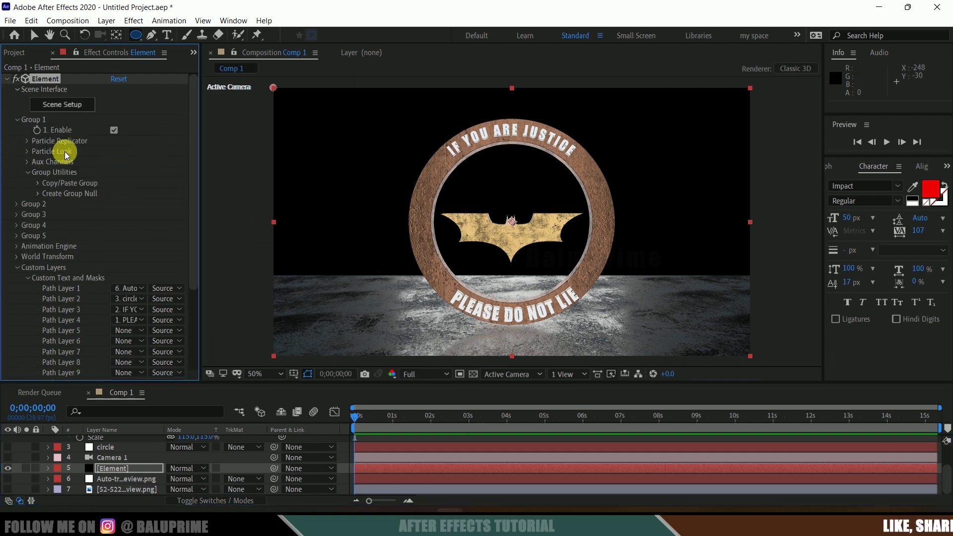
{"action": "left_click", "coordinate": [27, 151]}
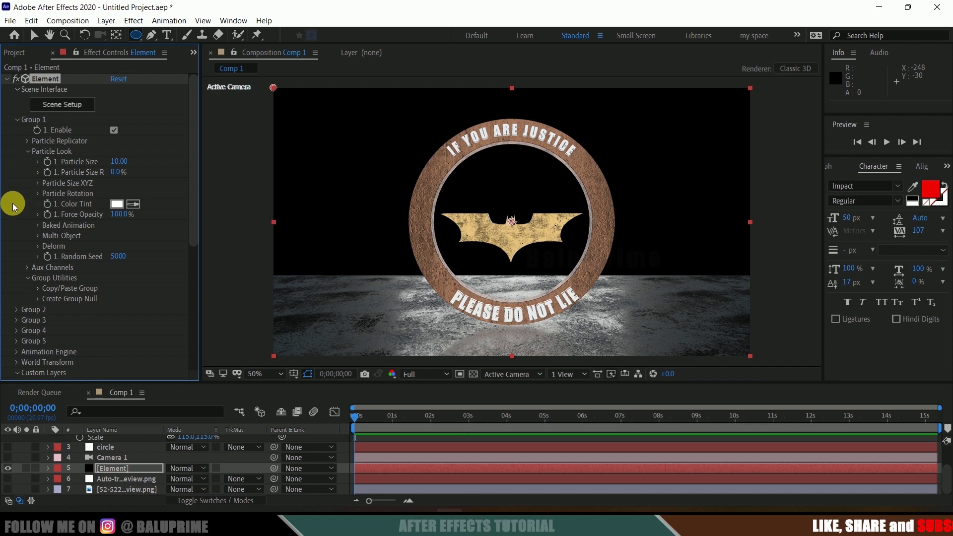
{"action": "left_click", "coordinate": [39, 194]}
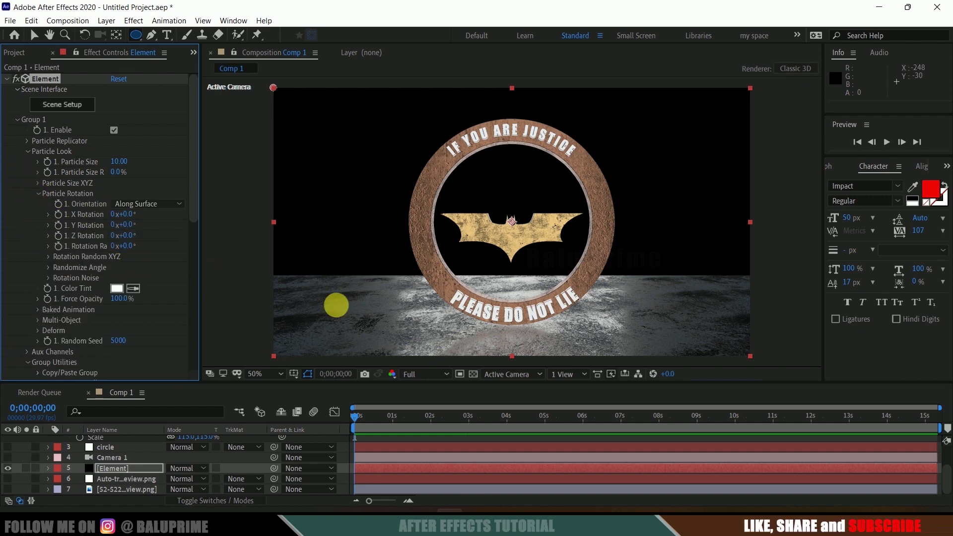
{"action": "left_click", "coordinate": [397, 423]}
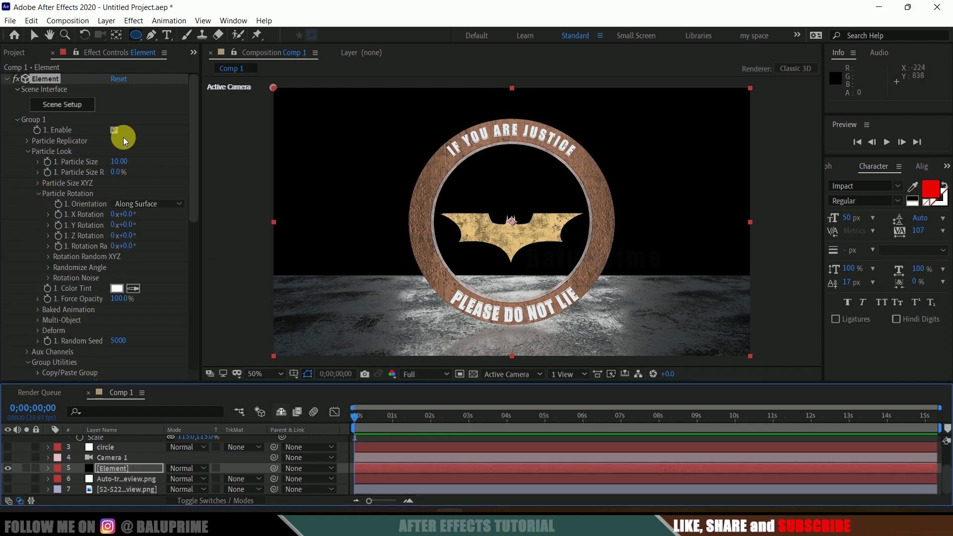
{"action": "left_click", "coordinate": [60, 226]}
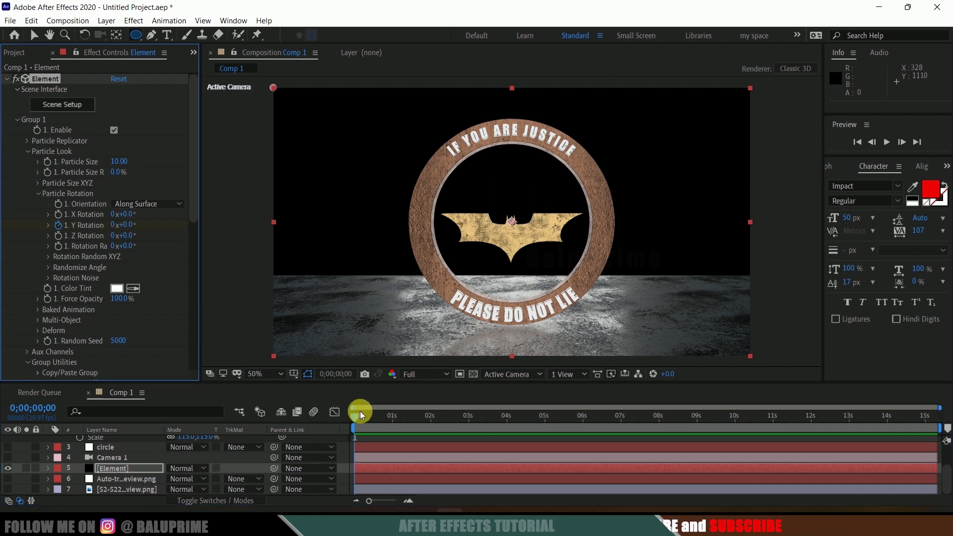
Step: Set Group 1's Y Rotation to -5 revolutions at 0;00;15;09 and preview the spinning ring
{"action": "left_click_drag", "start_coordinate": [360, 418], "coordinate": [938, 426]}
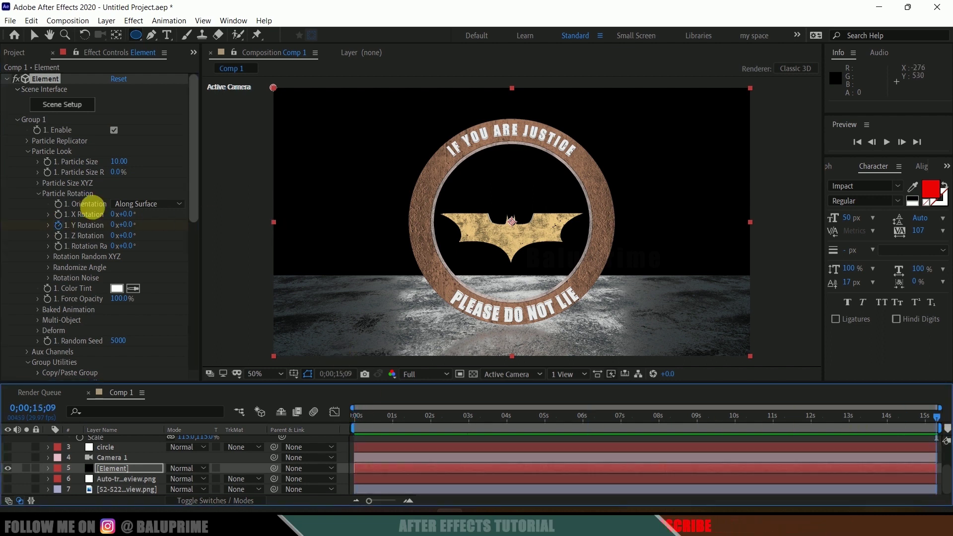
{"action": "left_click", "coordinate": [115, 226]}
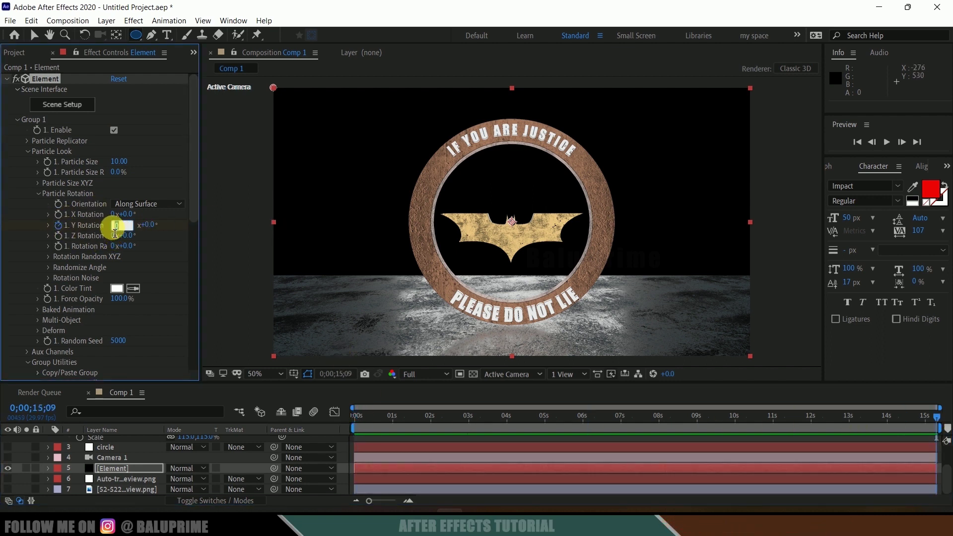
{"action": "type", "text": "-5"}
{"action": "left_click", "coordinate": [114, 227]}
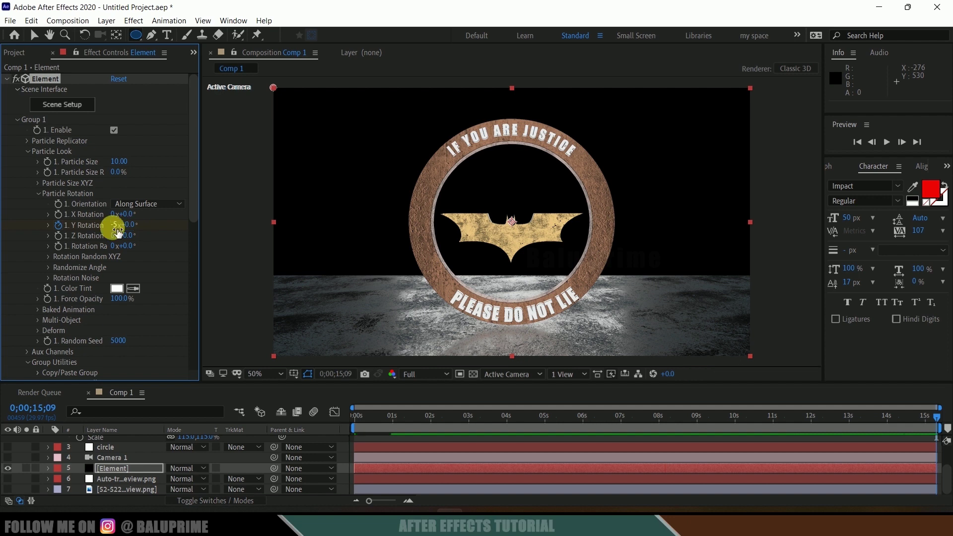
{"action": "key", "text": "space"}
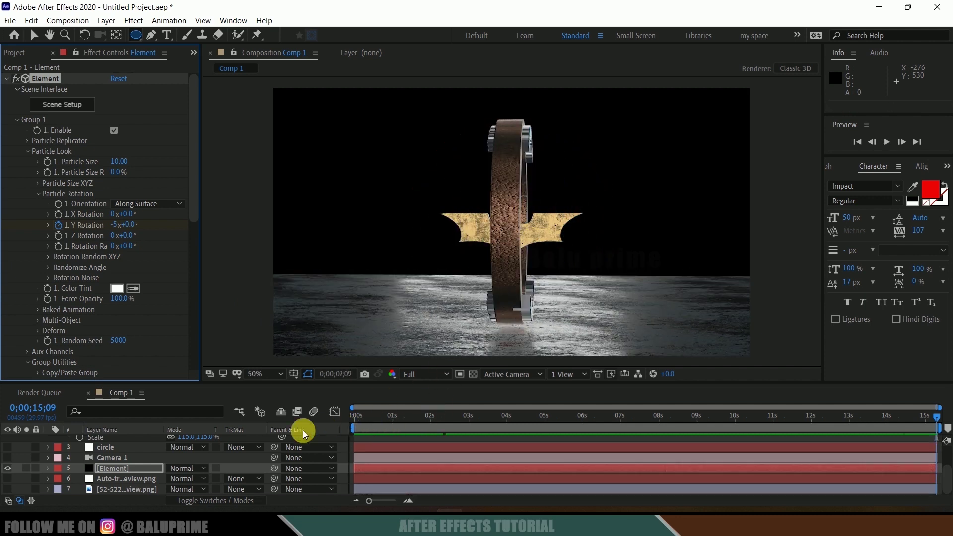
{"action": "left_click", "coordinate": [324, 425]}
Step: Move the Plane Model out of the group folder in the scene, assign it to group 3, and preview the animation
{"action": "left_click", "coordinate": [73, 105]}
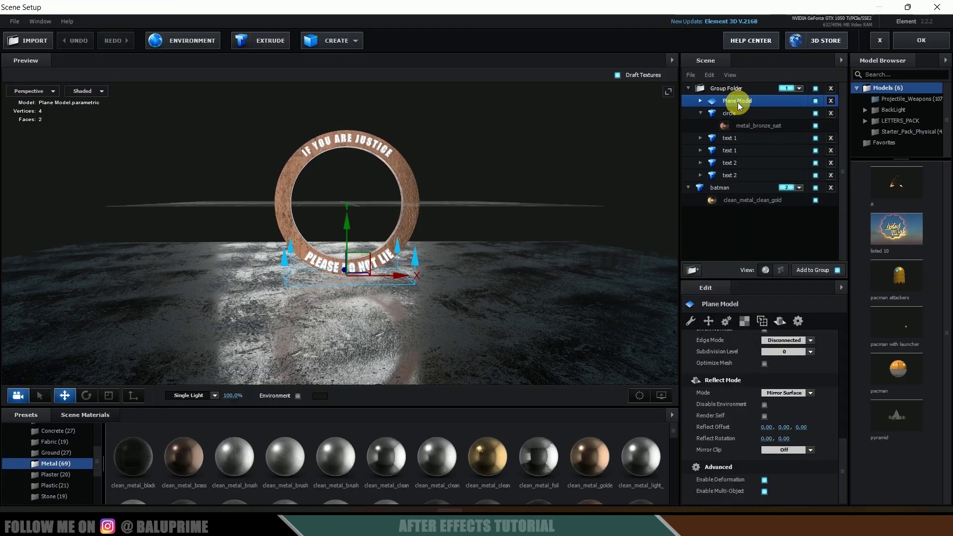
{"action": "left_click_drag", "start_coordinate": [738, 103], "coordinate": [766, 252]}
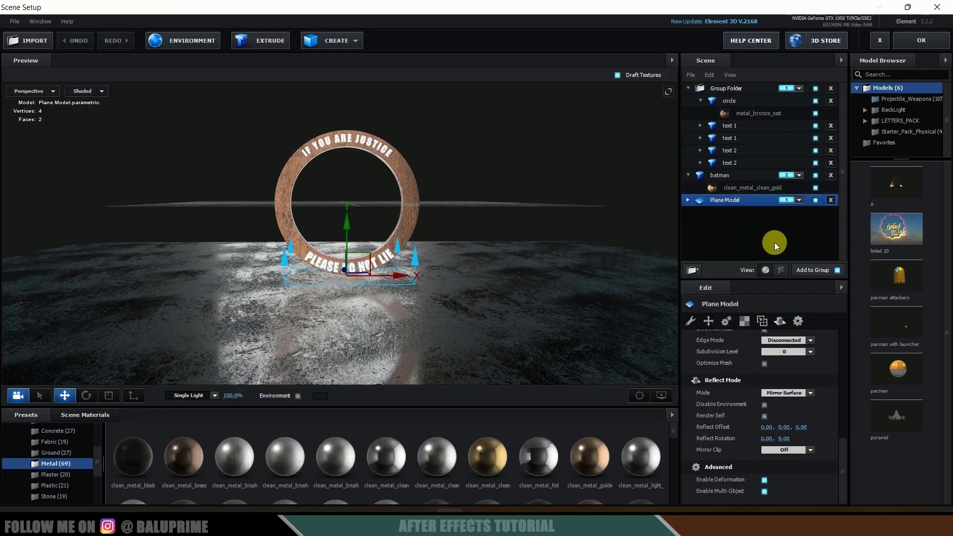
{"action": "left_click", "coordinate": [799, 200]}
{"action": "left_click", "coordinate": [818, 215]}
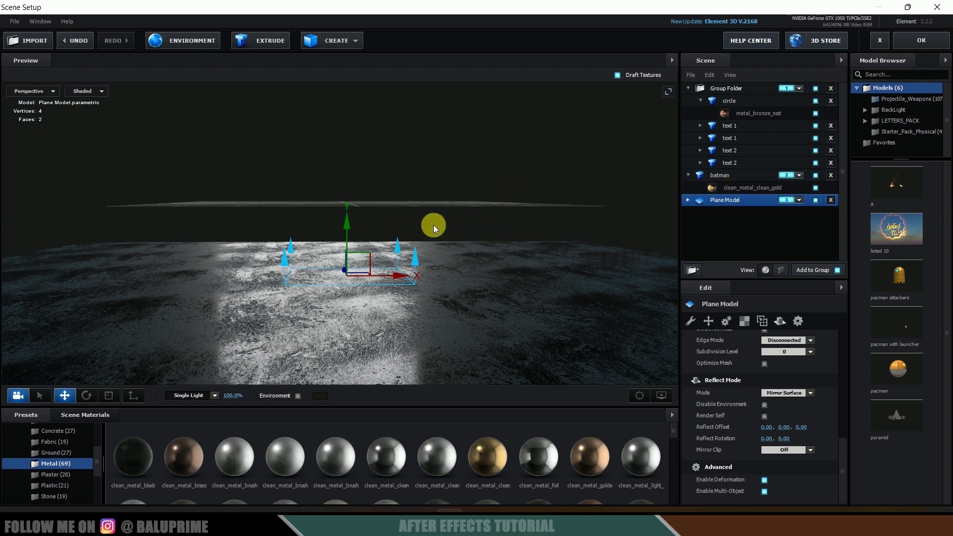
{"action": "left_click", "coordinate": [912, 39]}
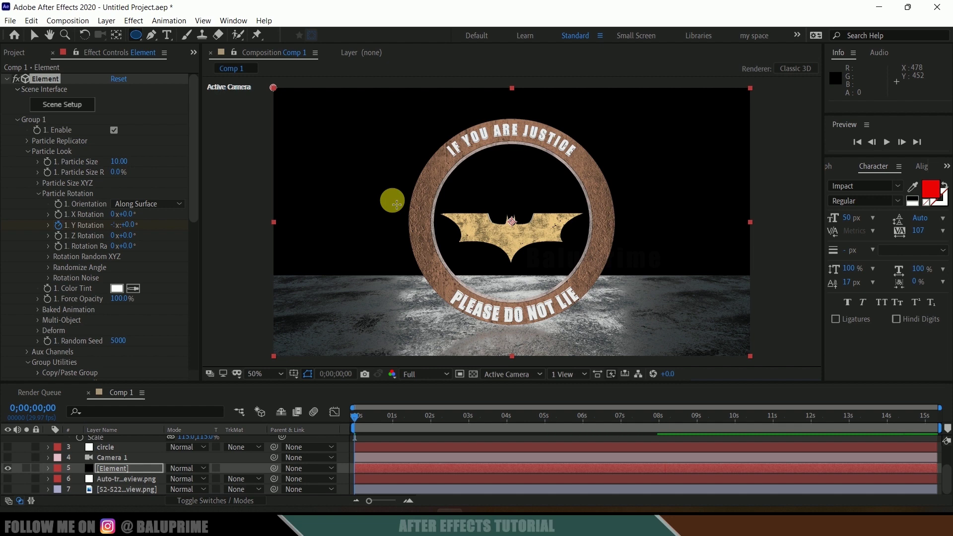
{"action": "key", "text": "space"}
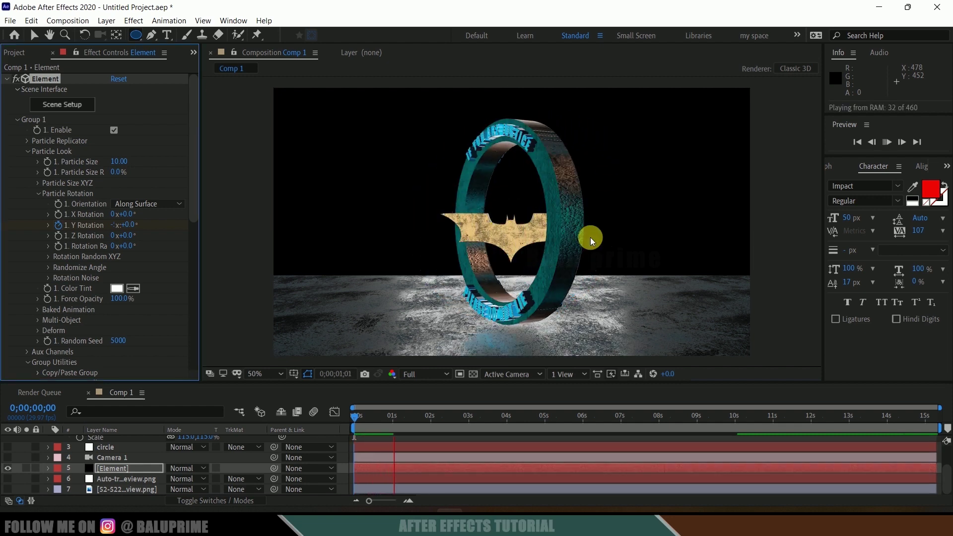
{"action": "key", "text": "space"}
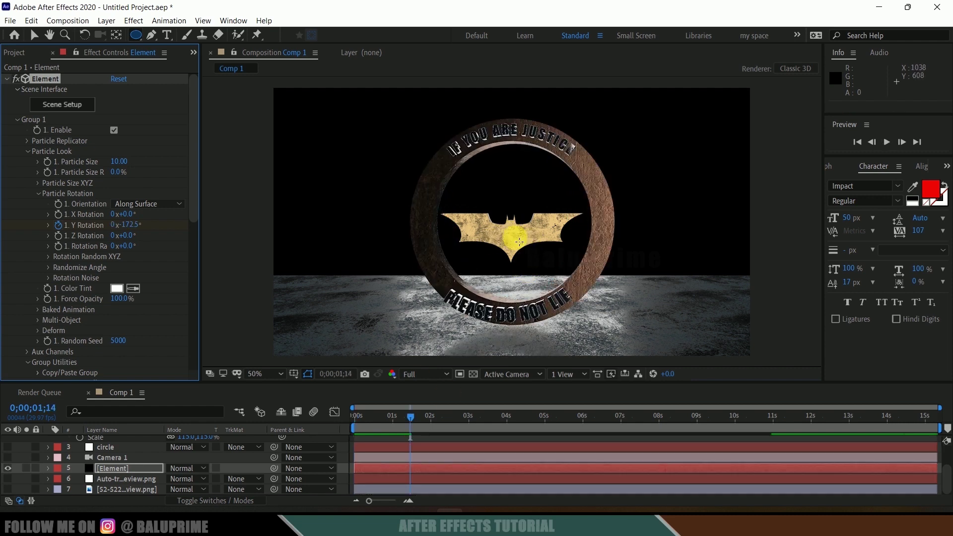
Step: Animate Group 2's Y Rotation from 0 at the timeline start to 3 revolutions at 0;00;15;09 and preview the spinning logo
{"action": "left_click_drag", "start_coordinate": [373, 415], "coordinate": [266, 419]}
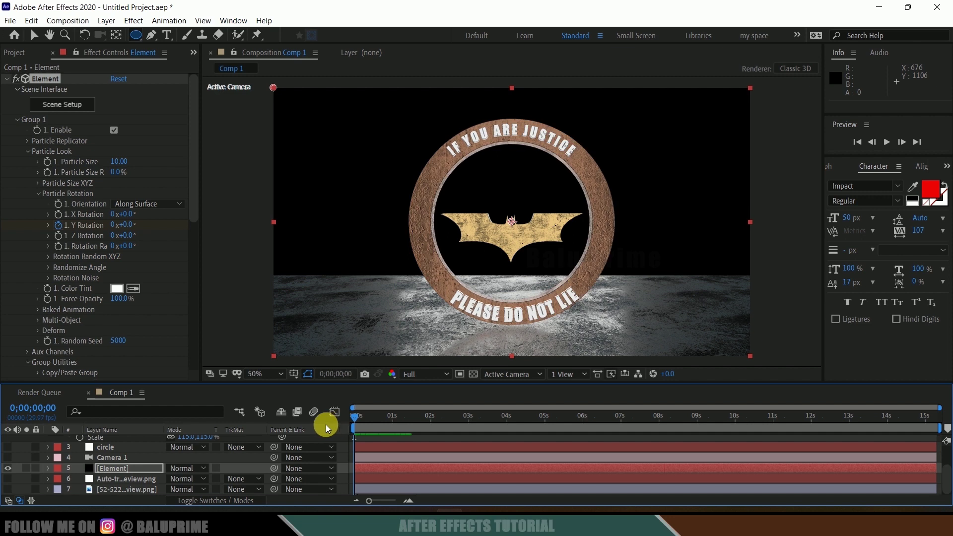
{"action": "left_click", "coordinate": [21, 123]}
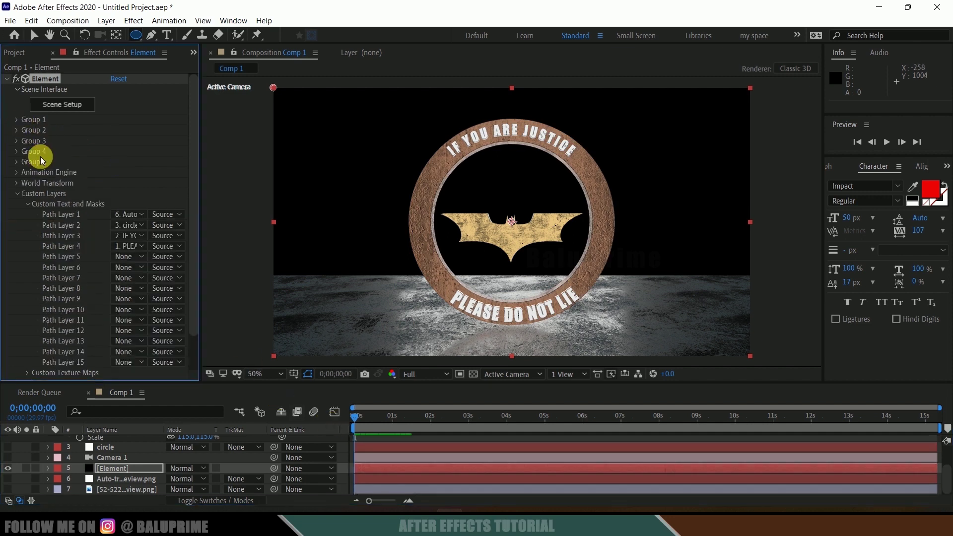
{"action": "left_click", "coordinate": [18, 130]}
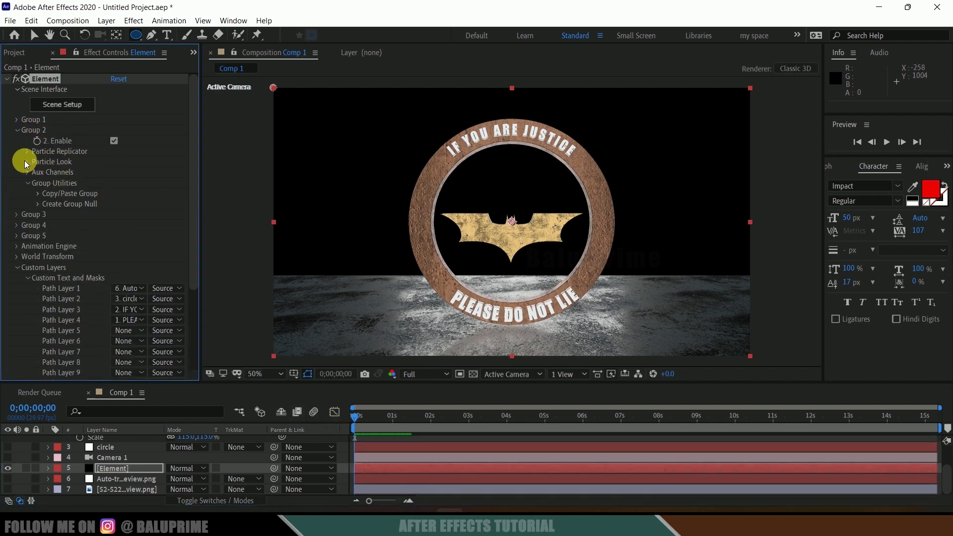
{"action": "left_click", "coordinate": [28, 162]}
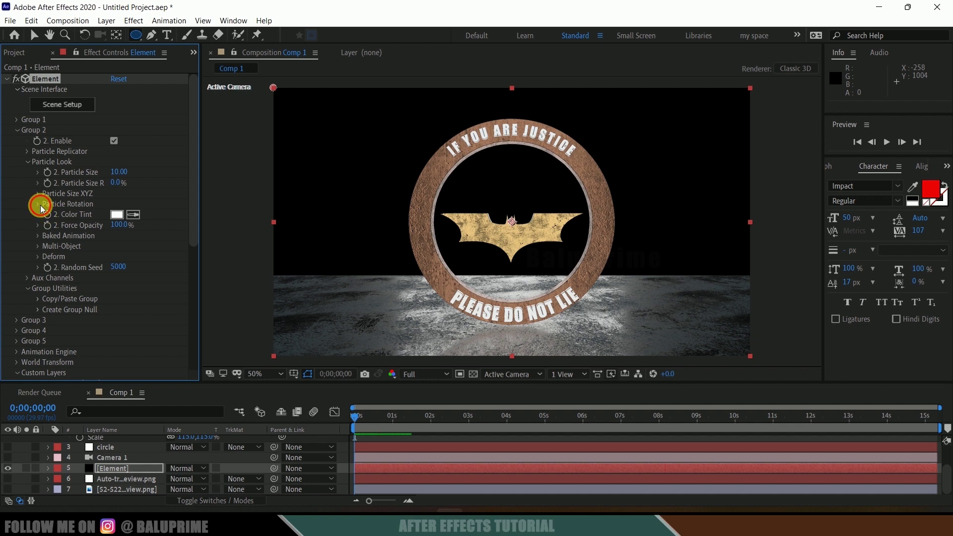
{"action": "left_click", "coordinate": [39, 204]}
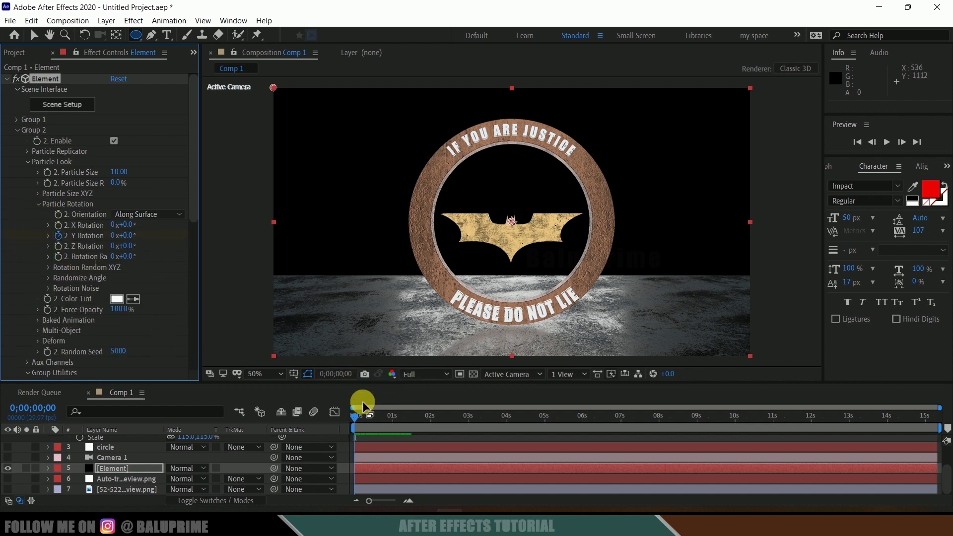
{"action": "left_click_drag", "start_coordinate": [360, 418], "coordinate": [937, 419]}
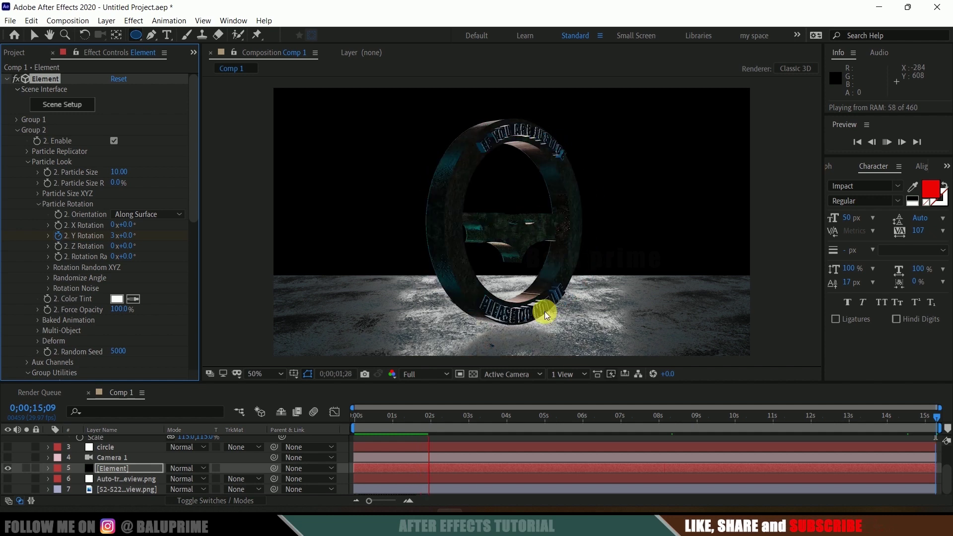
{"action": "left_click", "coordinate": [440, 406]}
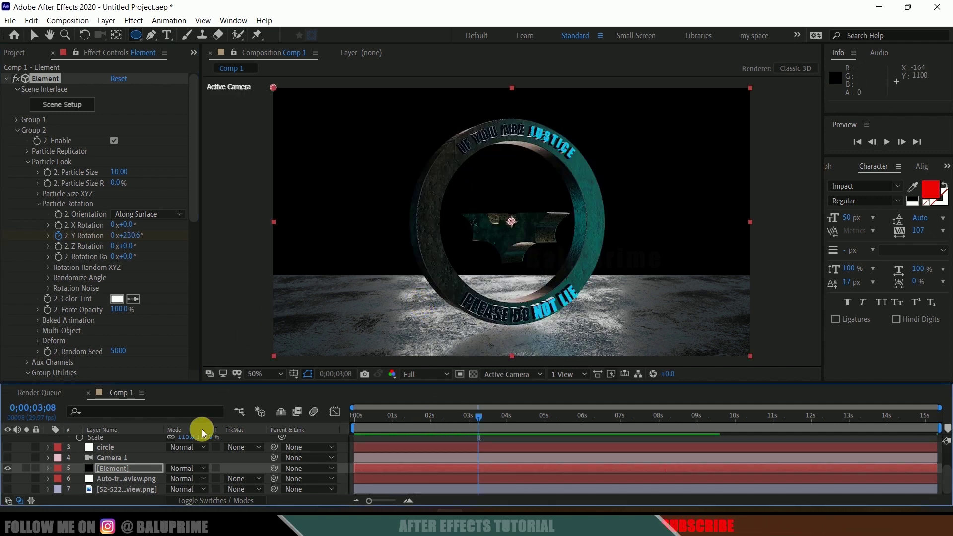
Step: Switch on Camera 1 and turn on its Depth of Field with an Aperture of 100 pixels
{"action": "left_click", "coordinate": [113, 458]}
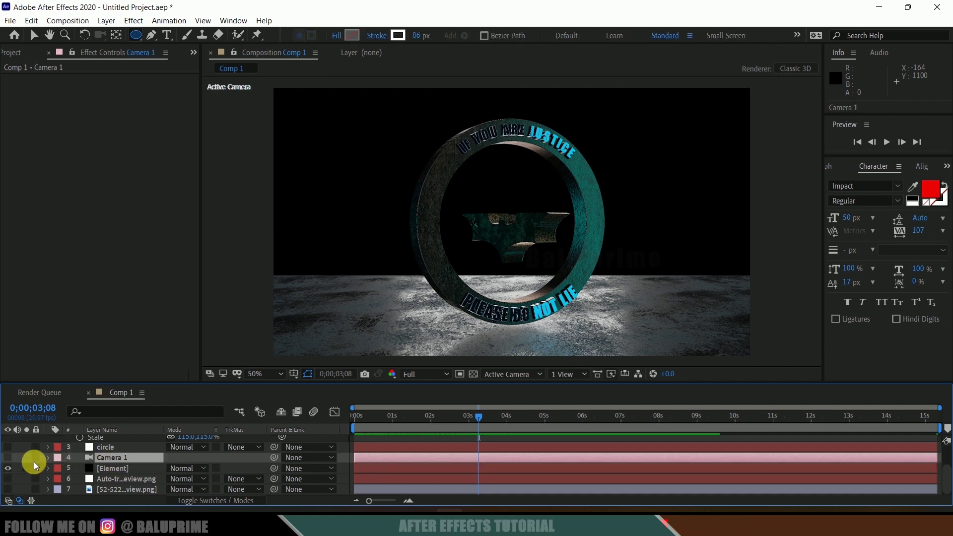
{"action": "left_click", "coordinate": [7, 461]}
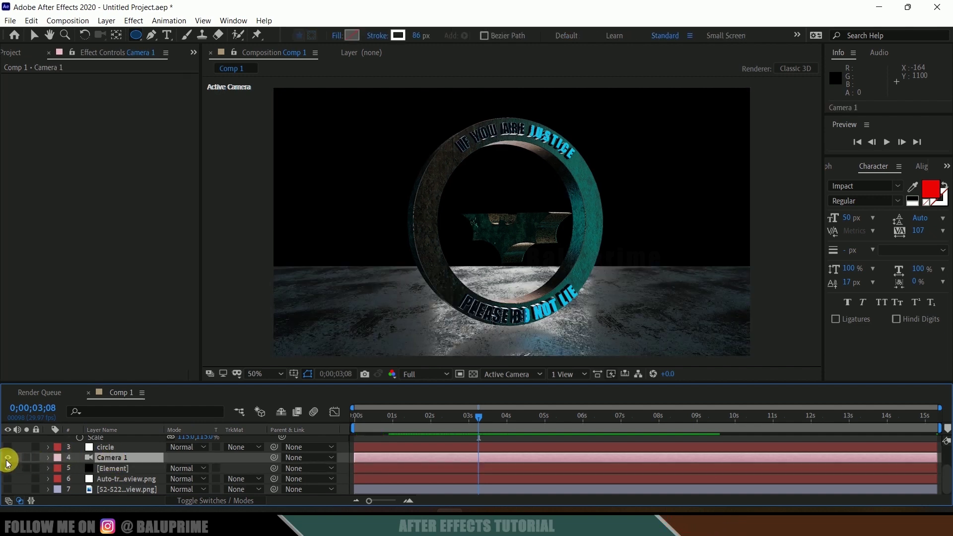
{"action": "left_click", "coordinate": [47, 459]}
{"action": "scroll", "coordinate": [46, 462], "scroll_direction": "down", "scroll_amount": 2}
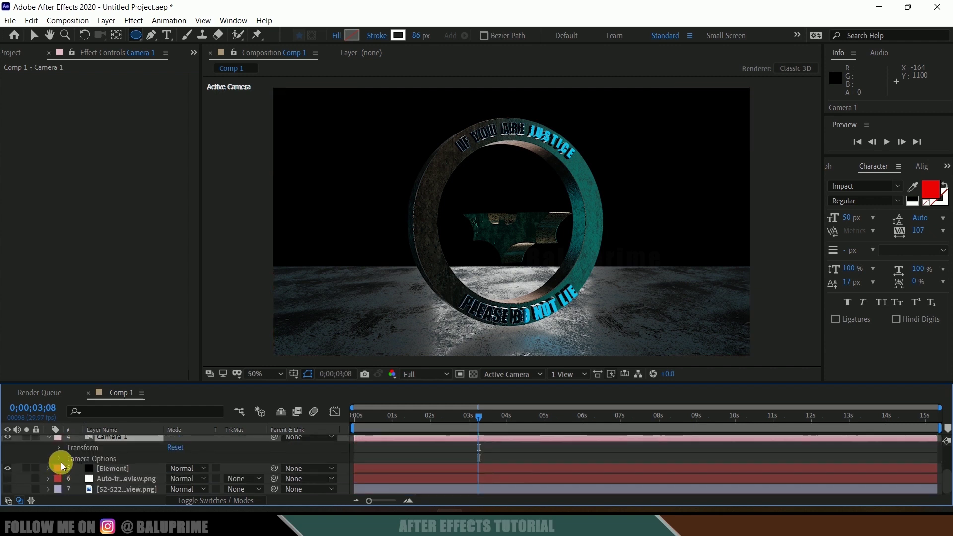
{"action": "left_click", "coordinate": [59, 462]}
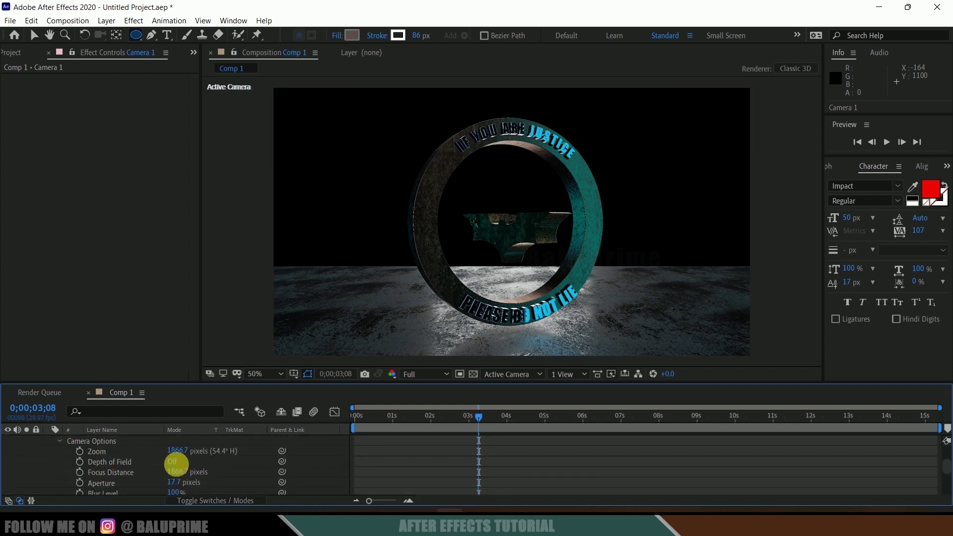
{"action": "left_click", "coordinate": [172, 462]}
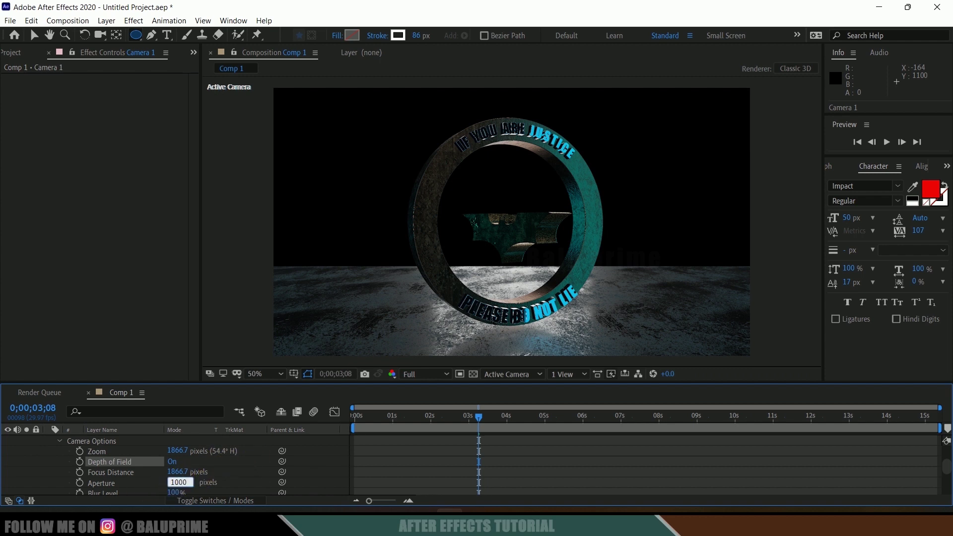
{"action": "left_click", "coordinate": [178, 485]}
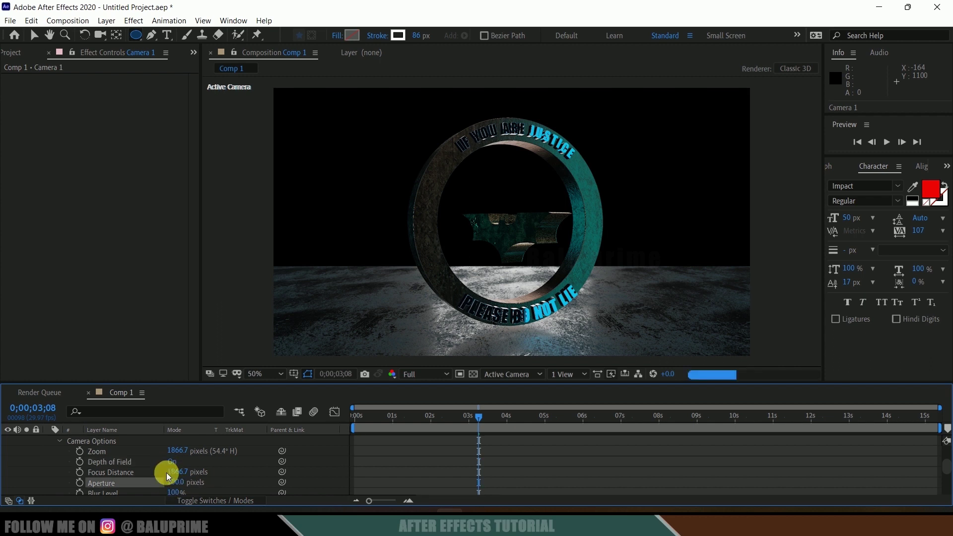
Step: Lower the composition's preview resolution to Quarter and set Camera 1's Focus Distance to 1600 pixels
{"action": "left_click", "coordinate": [424, 374]}
{"action": "left_click", "coordinate": [425, 447]}
{"action": "left_click", "coordinate": [186, 474]}
{"action": "type", "text": "500"}
{"action": "key", "text": "Return"}
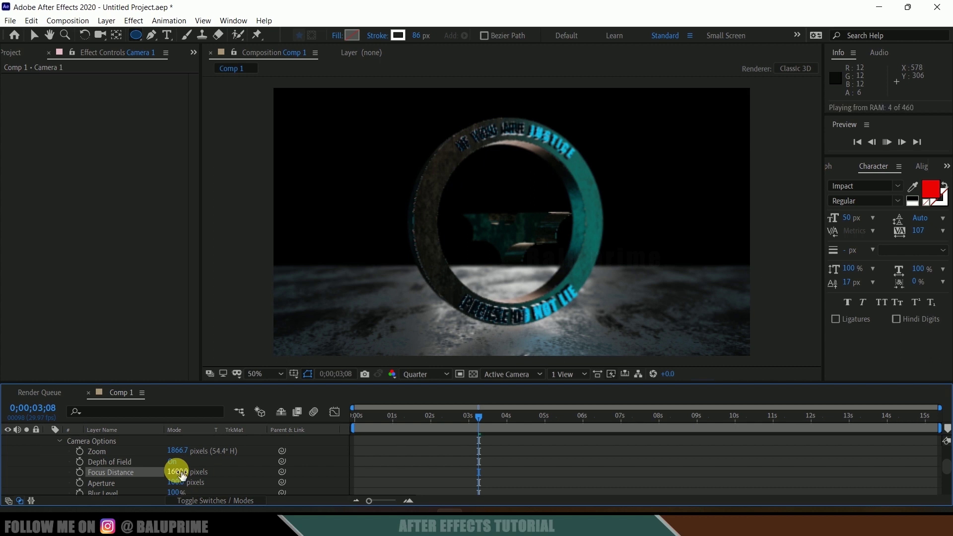
Step: Preview the animation with the camera's depth of field, stop playback, and select the Element layer
{"action": "key", "text": "space"}
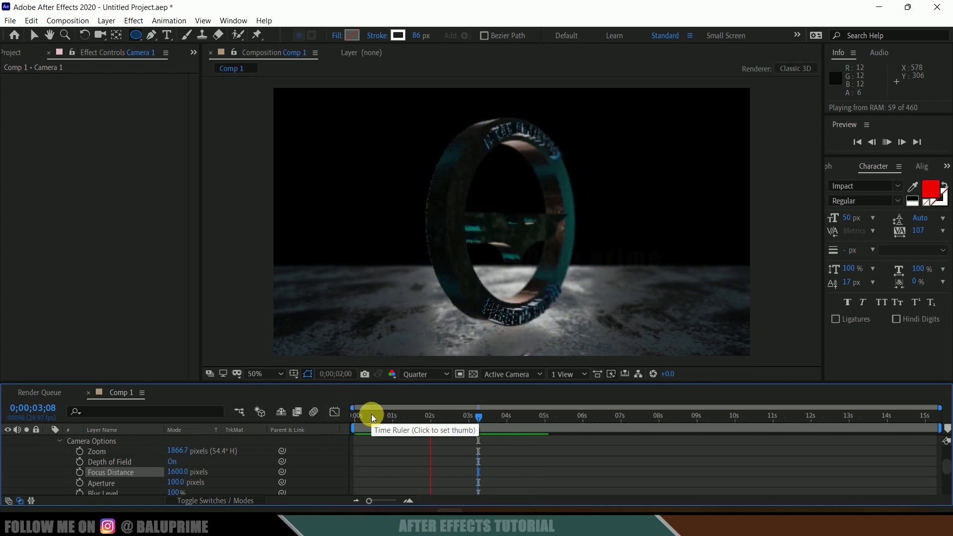
{"action": "key", "text": "space"}
{"action": "scroll", "coordinate": [132, 462], "scroll_direction": "down", "scroll_amount": 5}
{"action": "left_click", "coordinate": [124, 474]}
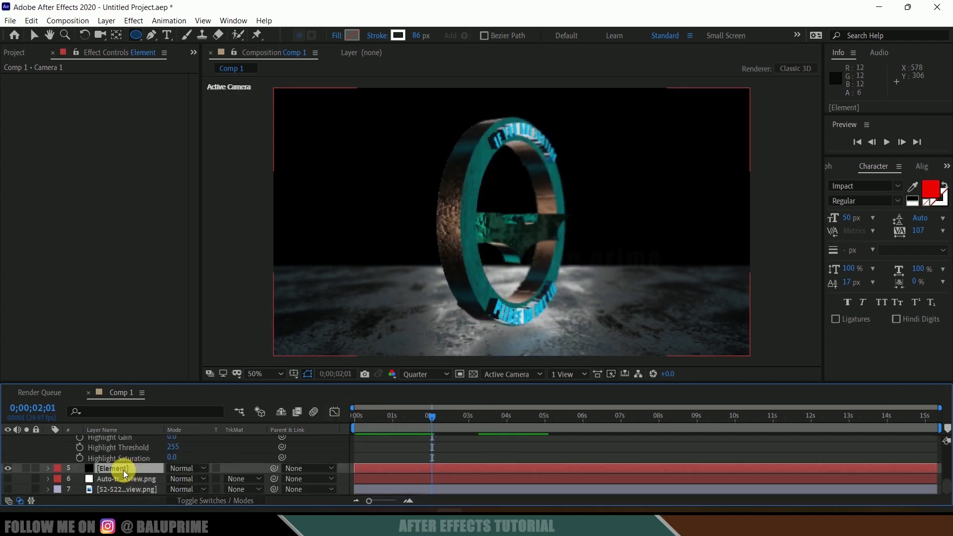
Step: Enable Ambient Occlusion in the Element effect's Render Settings and set the SSAO Intensity to 12
{"action": "scroll", "coordinate": [99, 273], "scroll_direction": "down", "scroll_amount": 10}
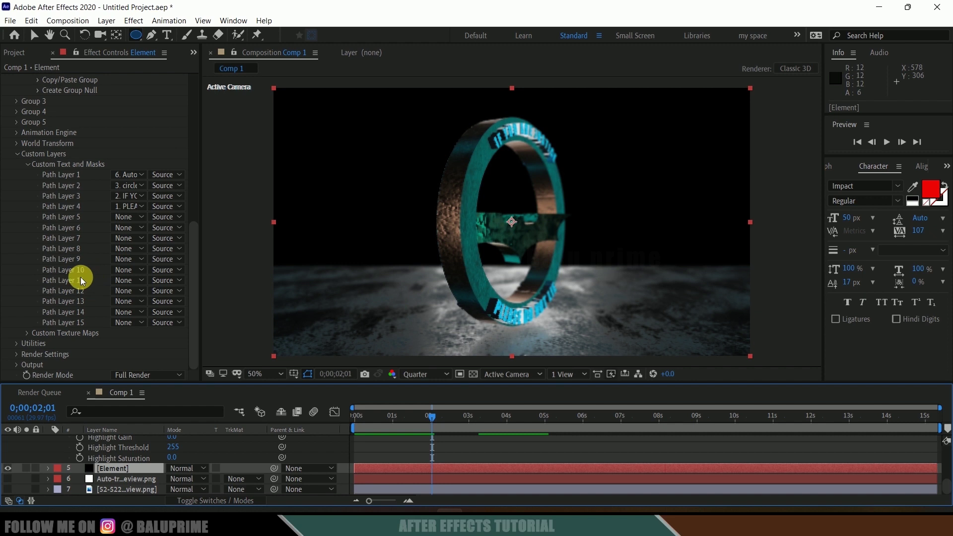
{"action": "left_click", "coordinate": [17, 354]}
{"action": "scroll", "coordinate": [20, 349], "scroll_direction": "down", "scroll_amount": 7}
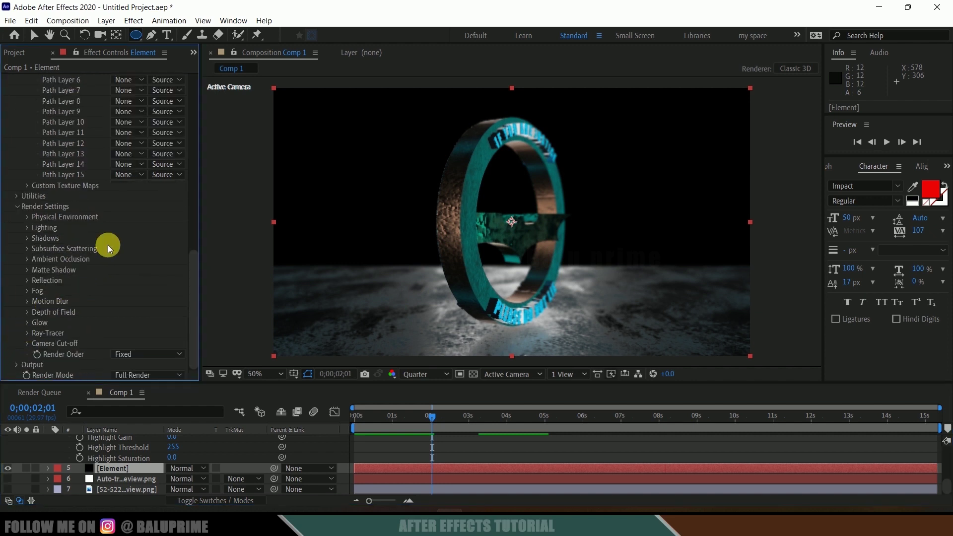
{"action": "left_click", "coordinate": [27, 259]}
{"action": "scroll", "coordinate": [135, 285], "scroll_direction": "down", "scroll_amount": 3}
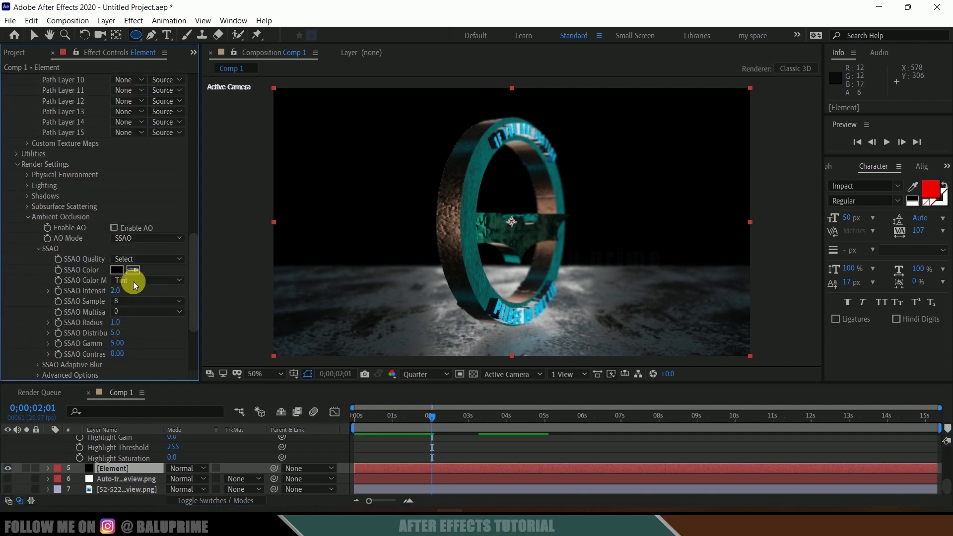
{"action": "left_click", "coordinate": [115, 228]}
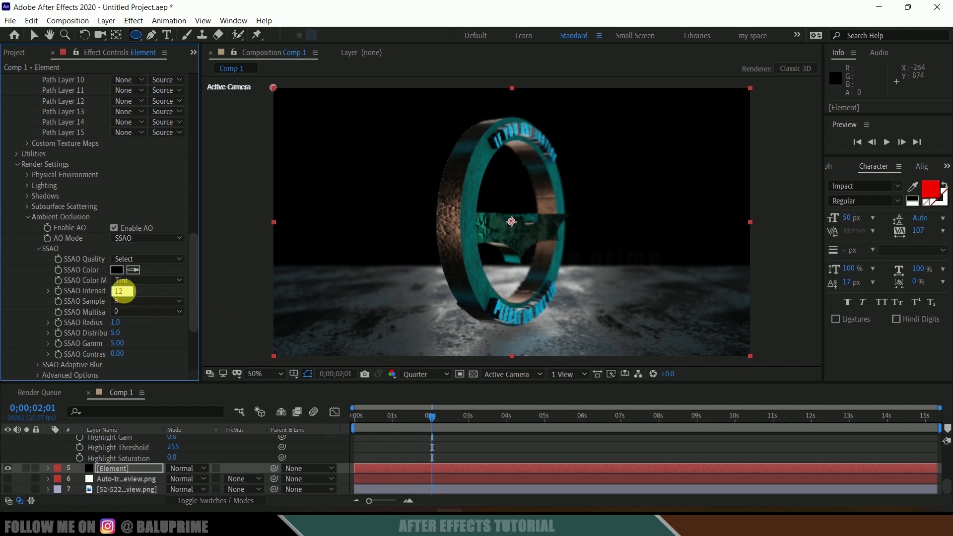
Step: Set the SSAO Samples to 32 and preview the animation with ambient occlusion
{"action": "left_click", "coordinate": [103, 305]}
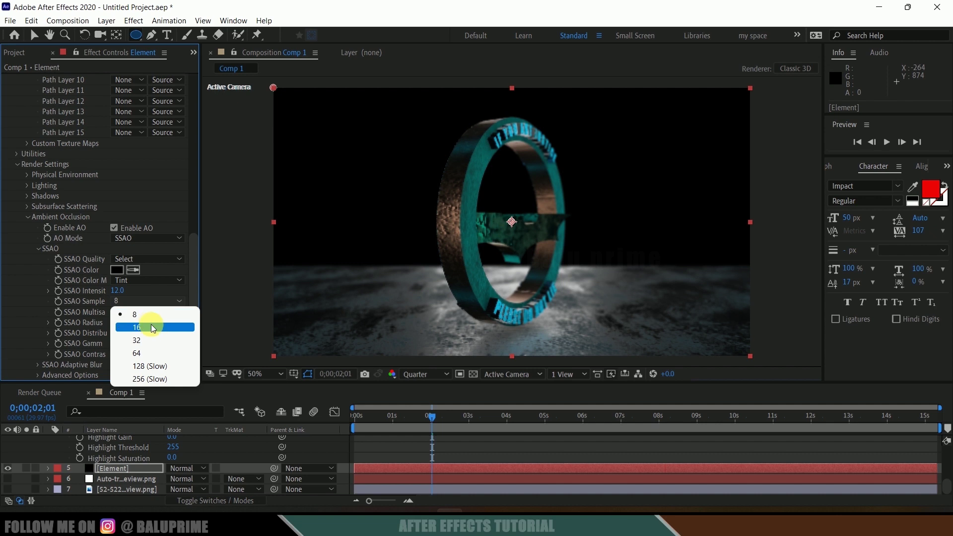
{"action": "left_click", "coordinate": [134, 333]}
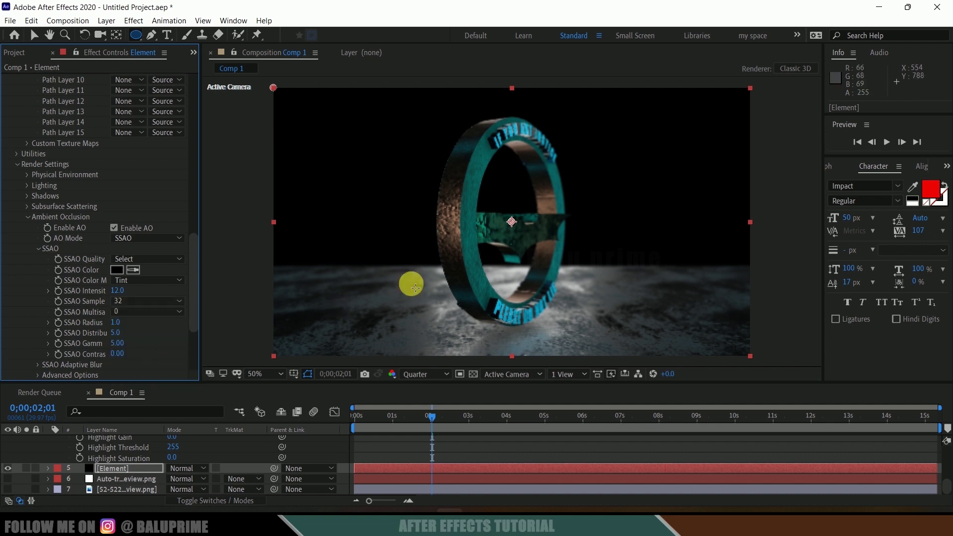
{"action": "key", "text": "space"}
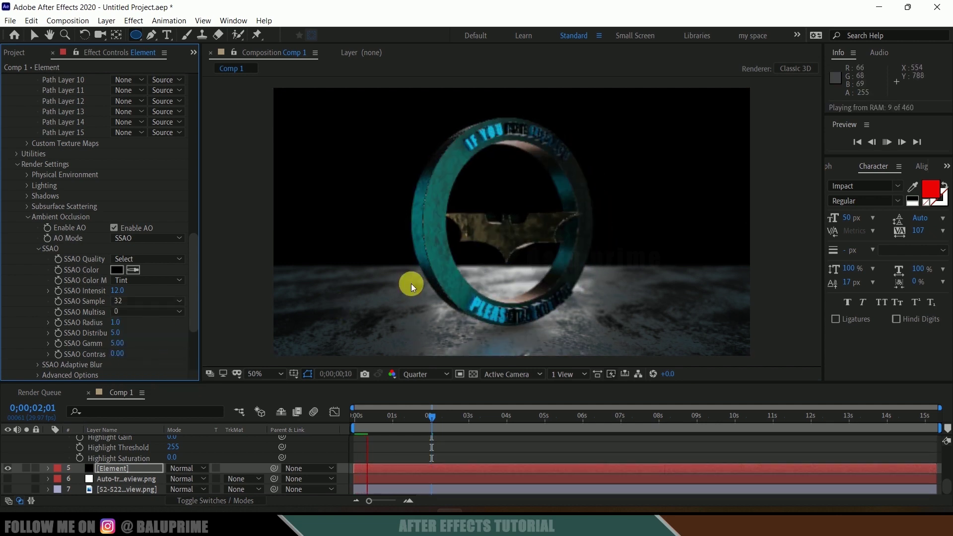